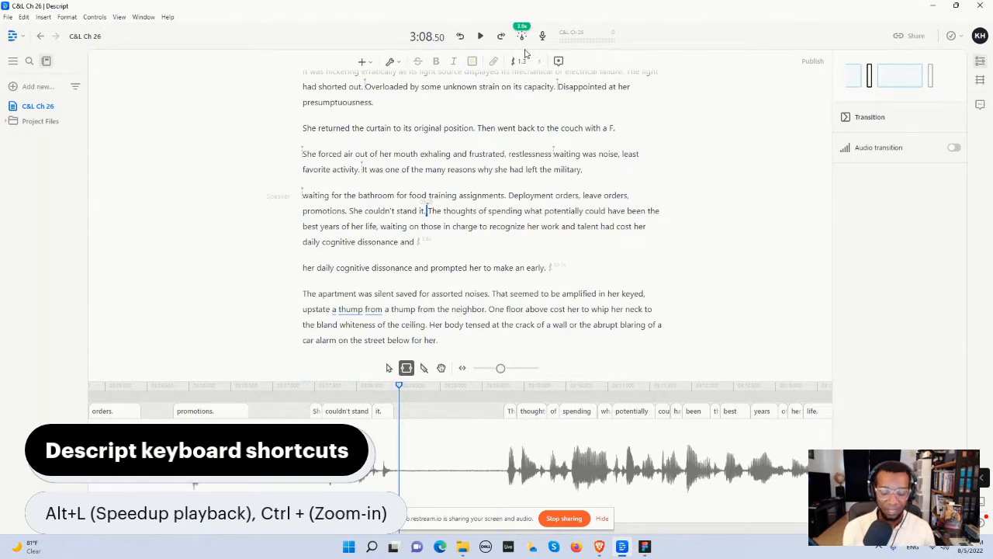
Step: Slow the playback speed to 0.5x and reset it to normal speed
key("alt+j")
key("alt+j")
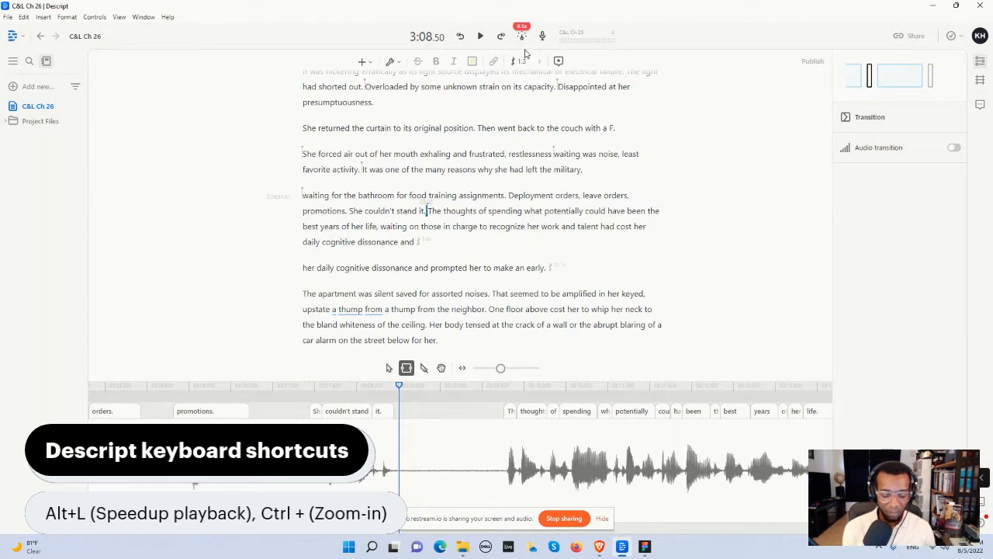
key("alt+k")
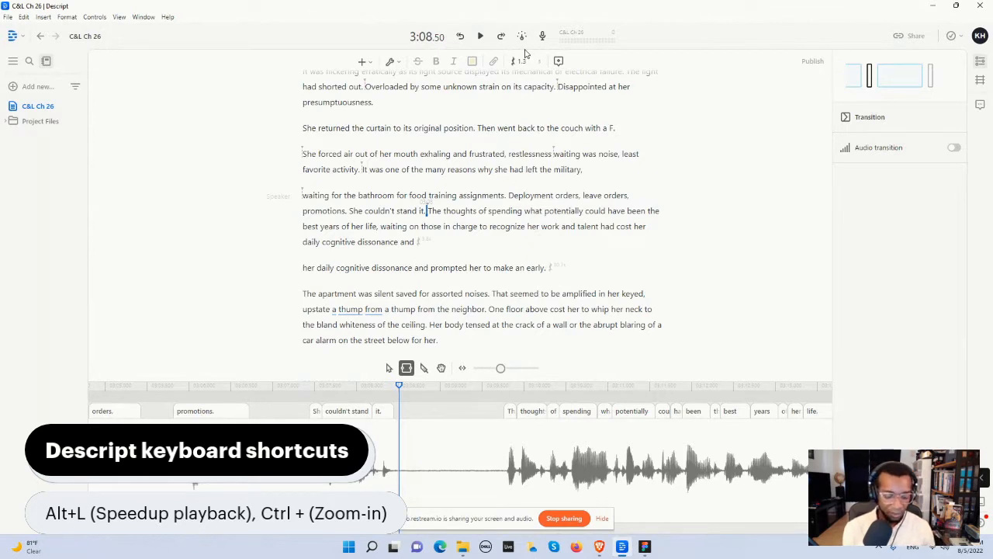
Step: Zoom the timeline out and in to examine the waveform around the pause after "She couldn't stand it."
key("ctrl+minus")
key("ctrl+minus")
key("ctrl+minus")
key("ctrl+minus")
key("ctrl+minus")
key("ctrl+minus")
key("ctrl+minus")
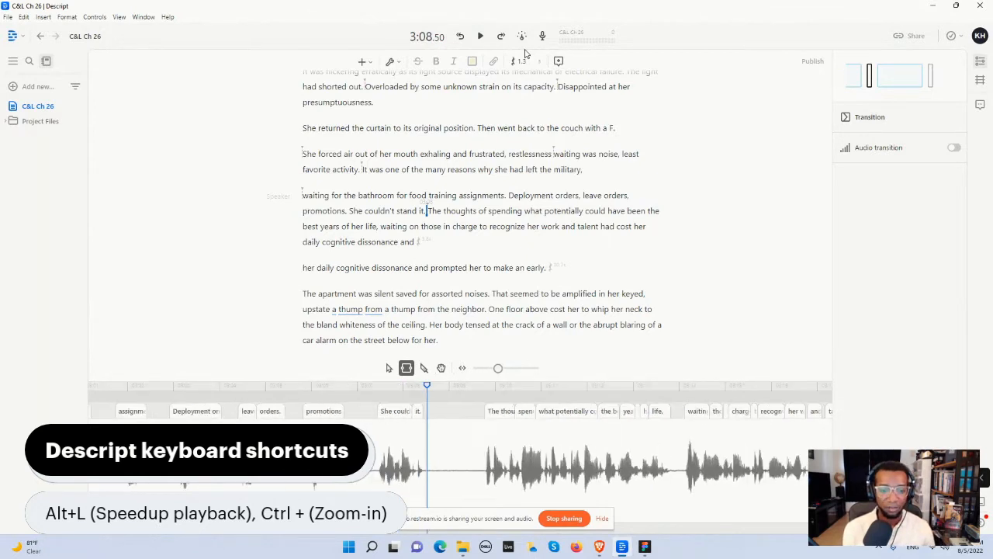
key("ctrl+plus")
key("ctrl+plus")
key("ctrl+plus")
key("ctrl+plus")
key("ctrl+plus")
key("ctrl+plus")
key("ctrl+plus")
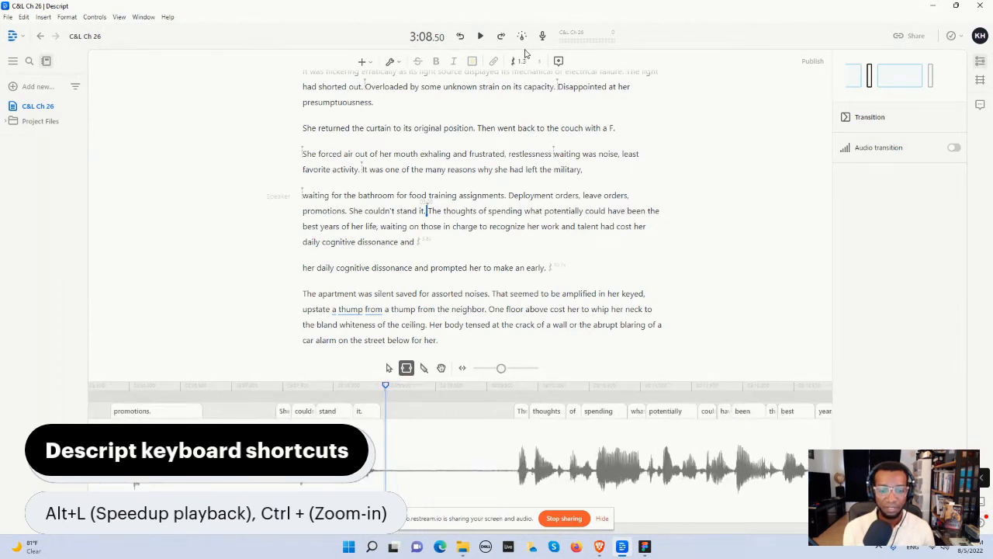
key("ctrl+minus")
key("ctrl+minus")
key("ctrl+minus")
key("ctrl+plus")
key("ctrl+plus")
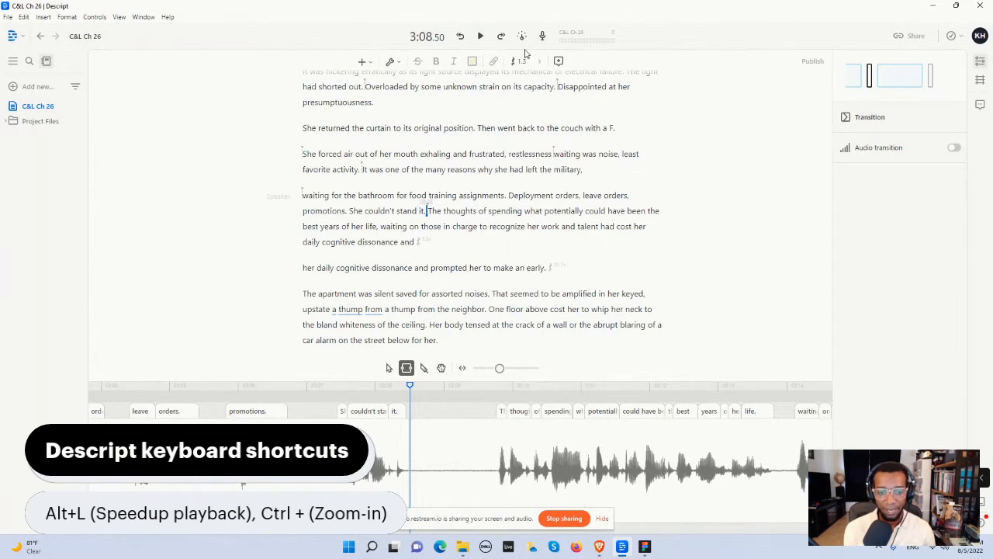
Step: Jump the playhead back in 5-second steps to 2:53.50
key("alt+j")
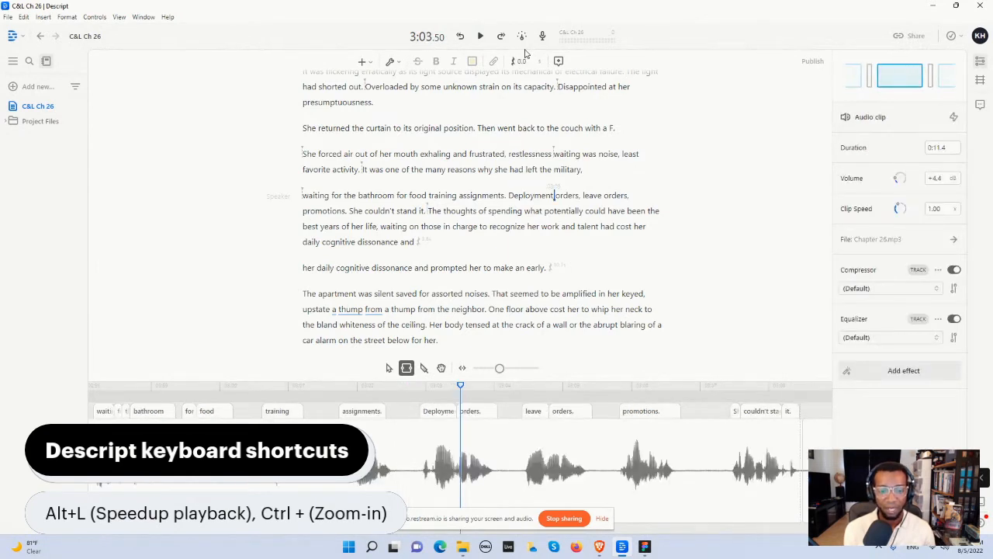
key("alt+j")
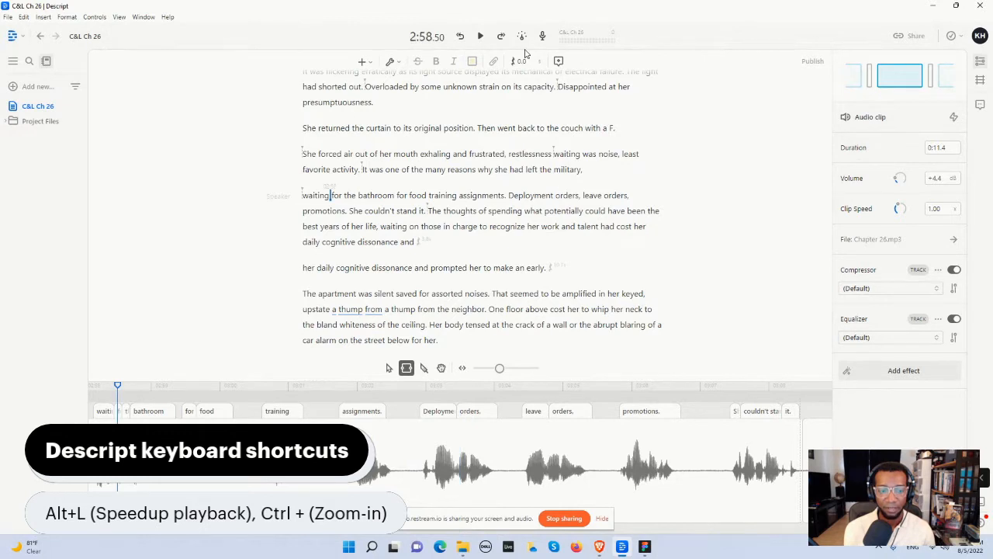
key("alt+j")
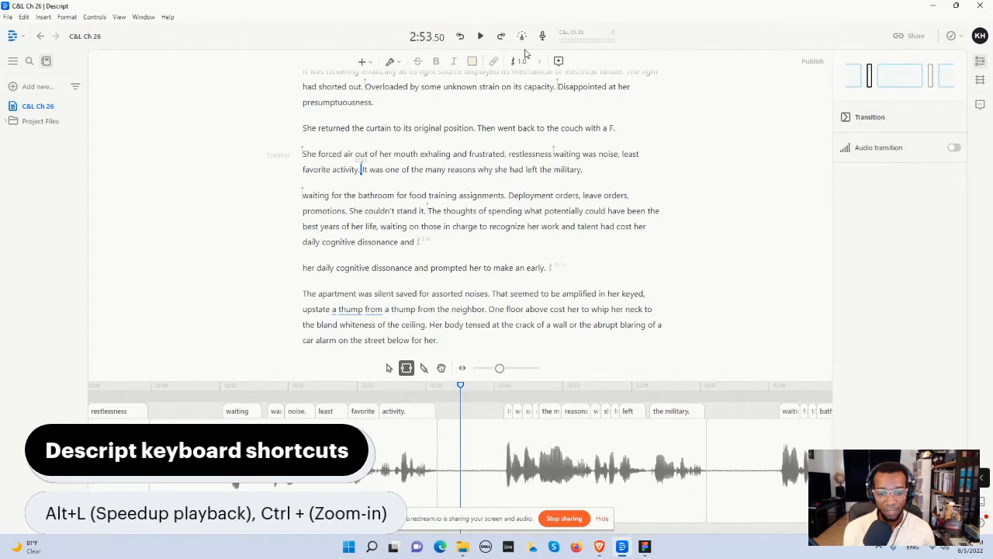
key("alt")
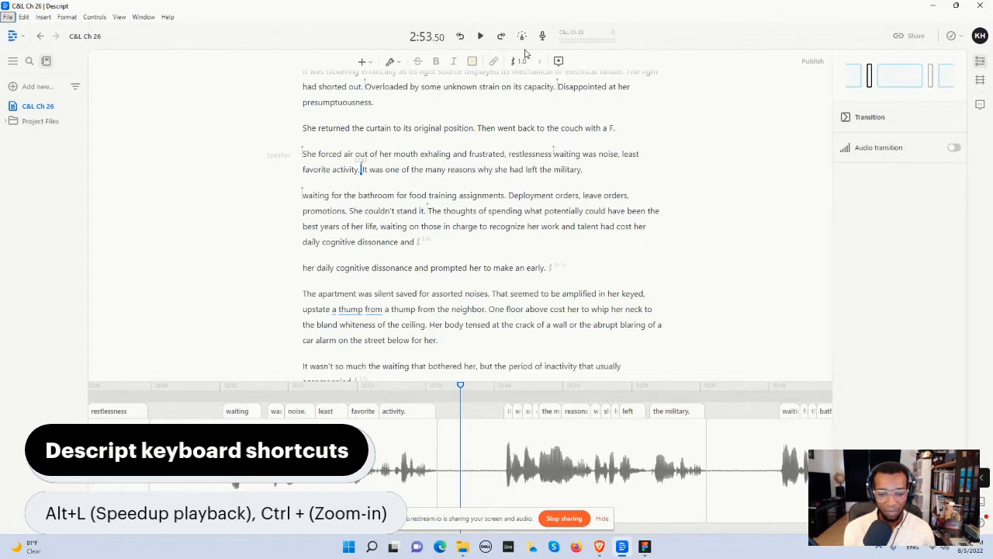
key("alt")
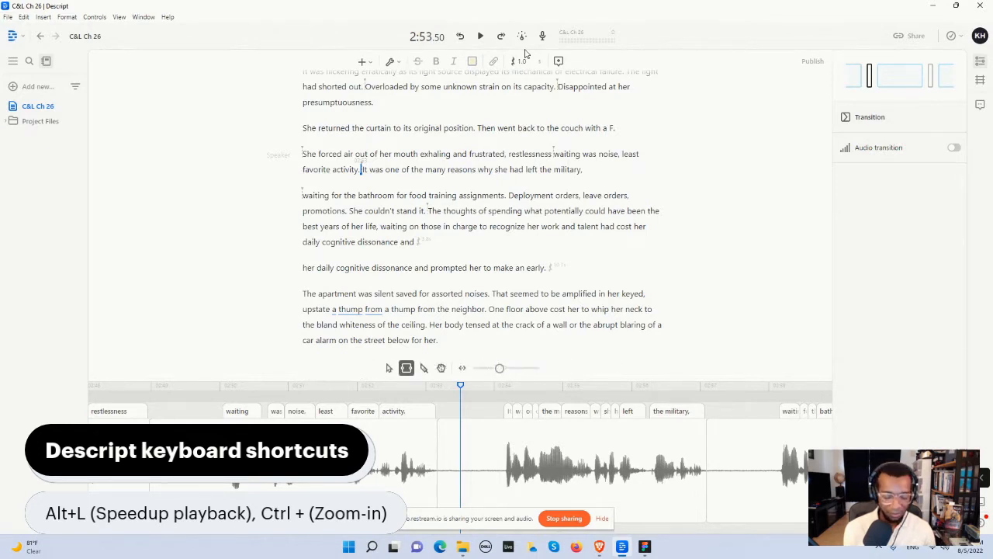
Step: Jump the playhead forward in 5-second steps to 3:13.50 and return it to 3:08.50
key("alt+l")
key("alt+l")
key("alt+l")
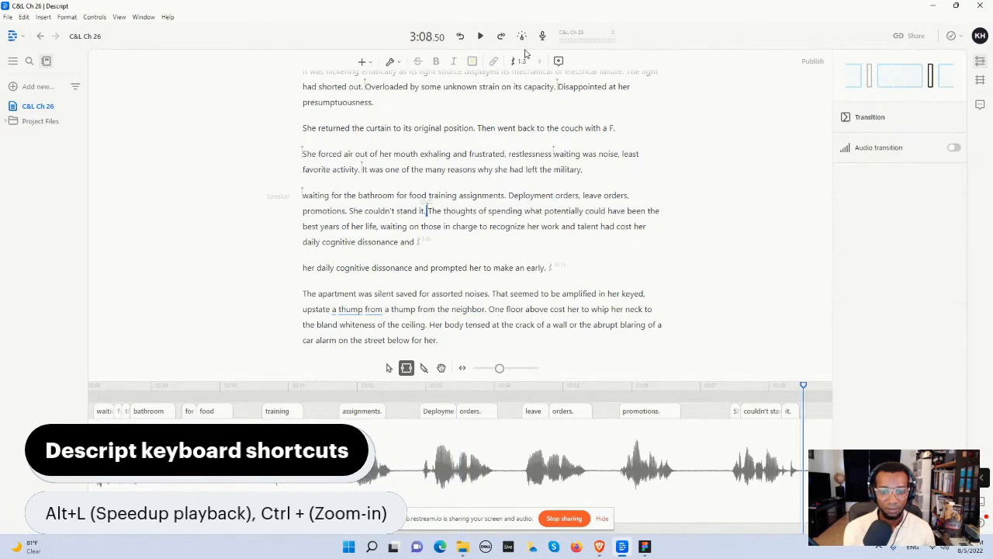
key("alt+l")
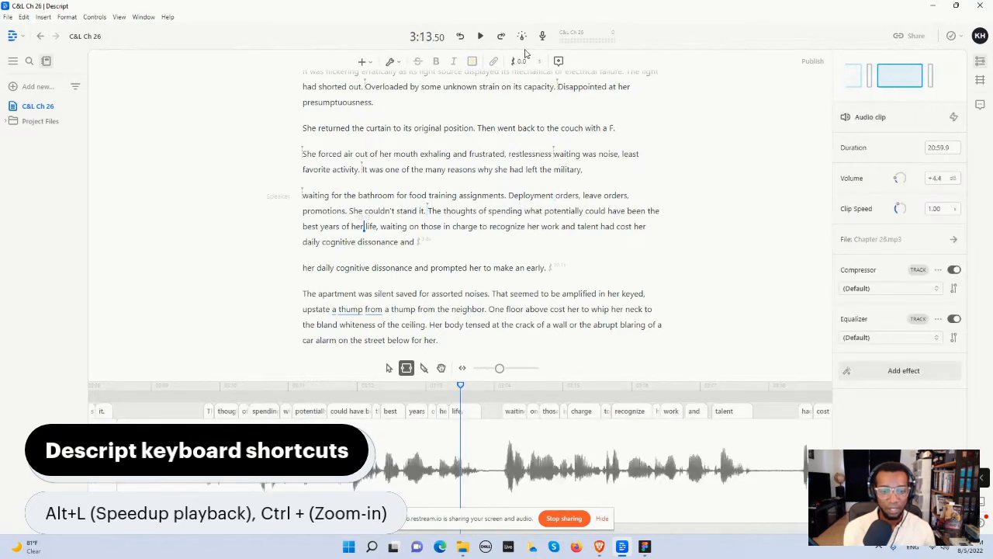
key("alt+j")
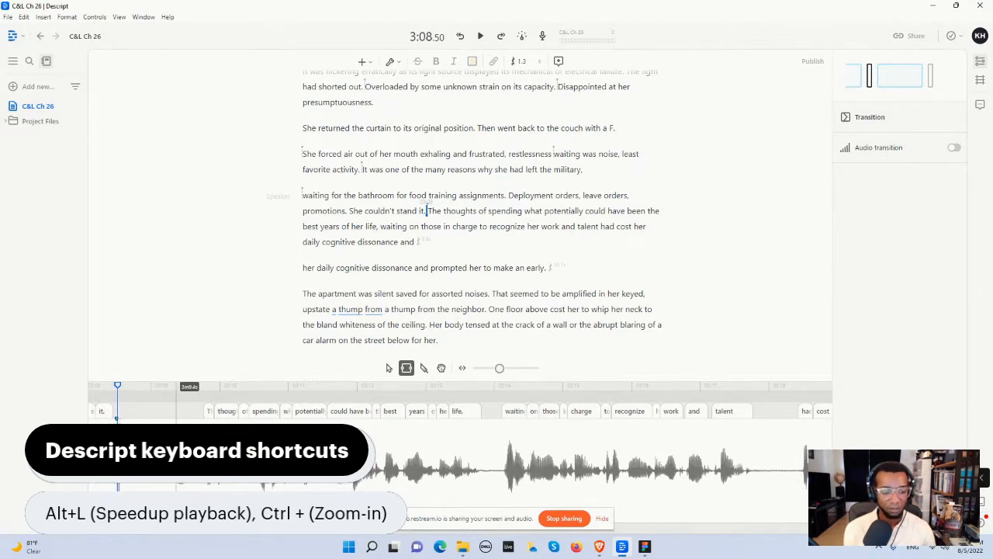
key("alt+j")
key("alt+l")
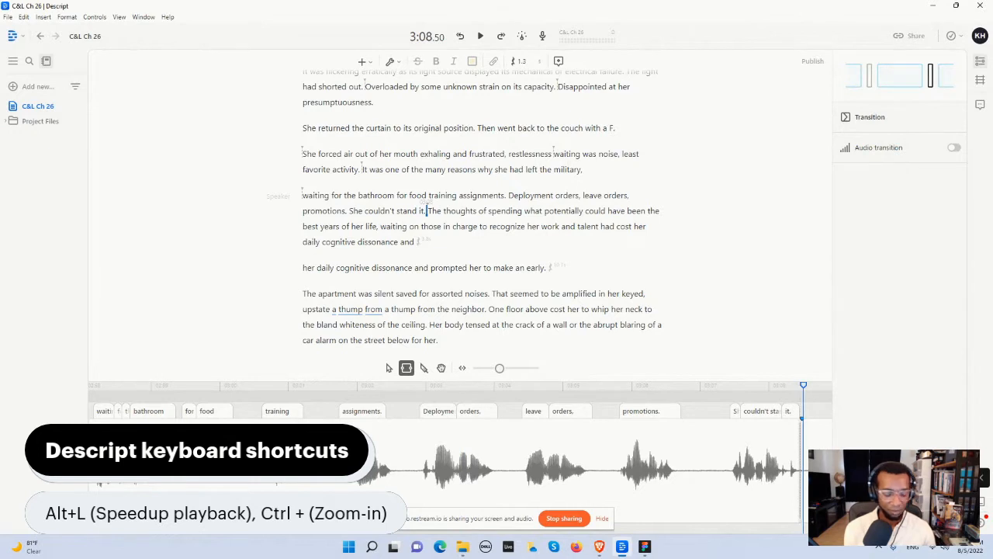
Step: Zoom the timeline out slightly and place the playhead at about 3:08.01, before the word "stand"
key("ctrl+minus")
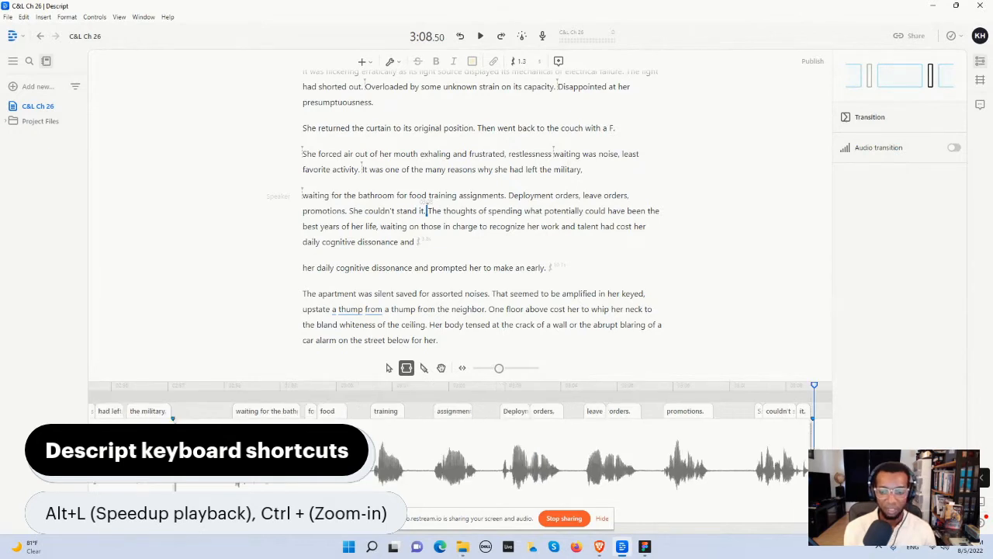
key("ctrl+minus")
key("ctrl+plus")
key("ctrl+minus")
key("ctrl+plus")
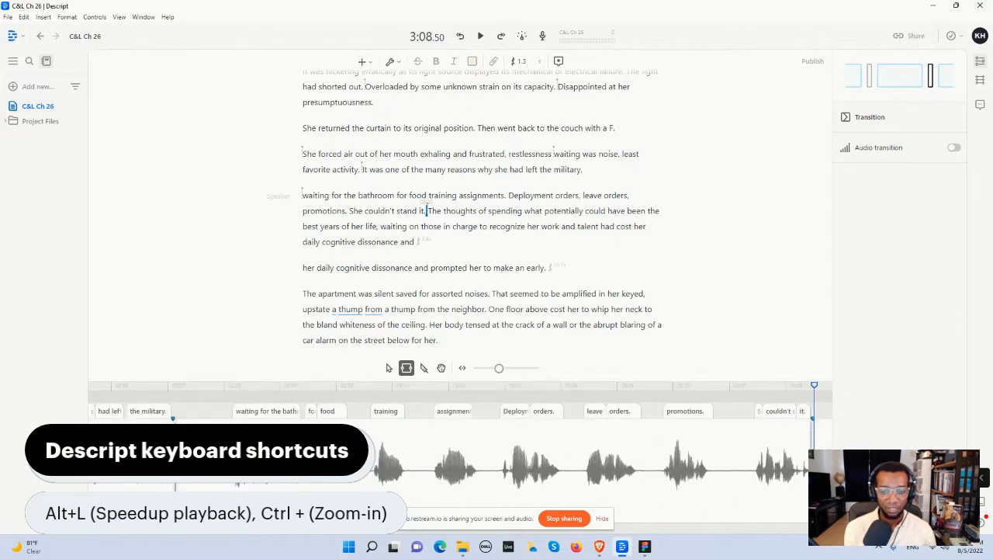
key("ctrl+minus")
key("ctrl+plus")
key("ctrl+minus")
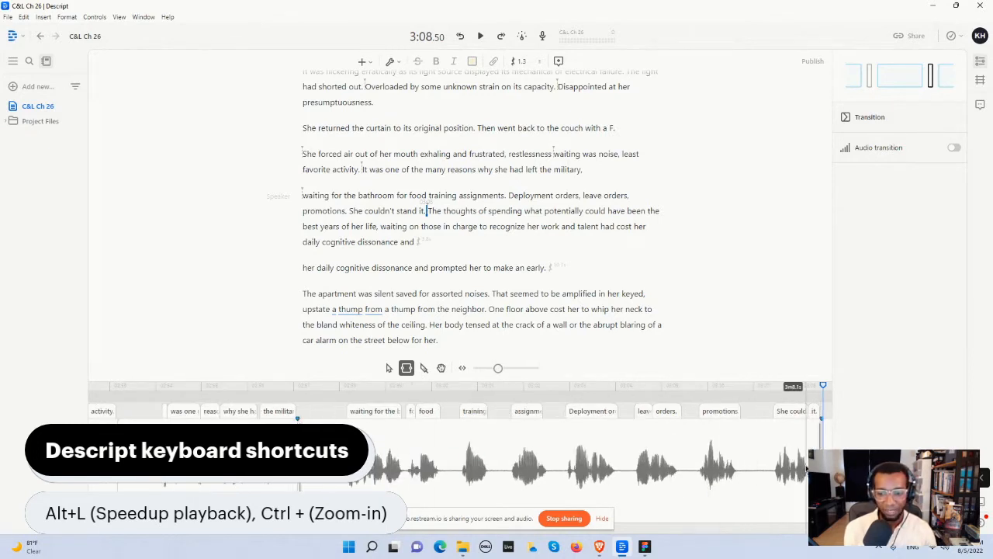
left_click(800, 439)
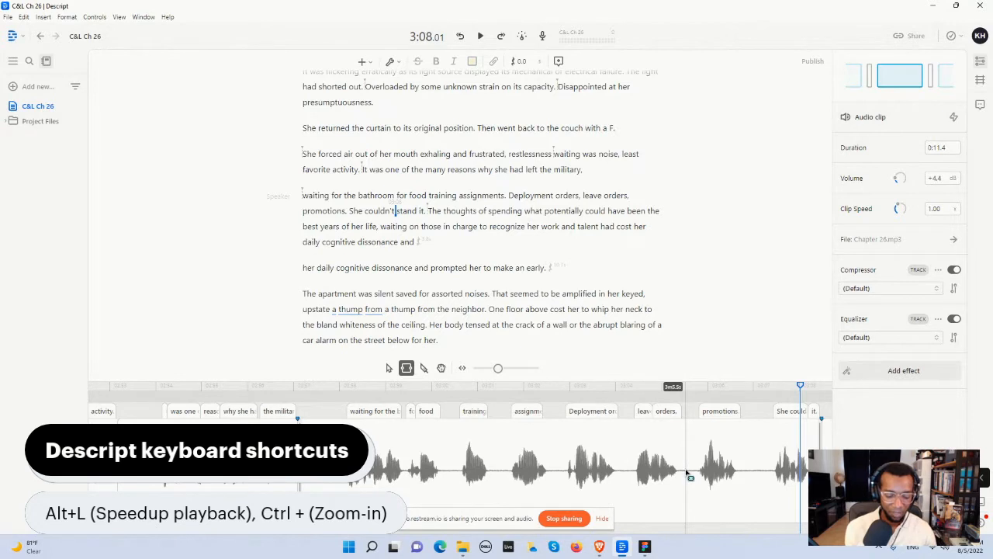
Step: Zoom the timeline far out to survey the neighbouring clips, and zoom back in around the passage starting "The thoughts of spending"
scroll(686, 472, "down", 1)
scroll(689, 473, "down", 1)
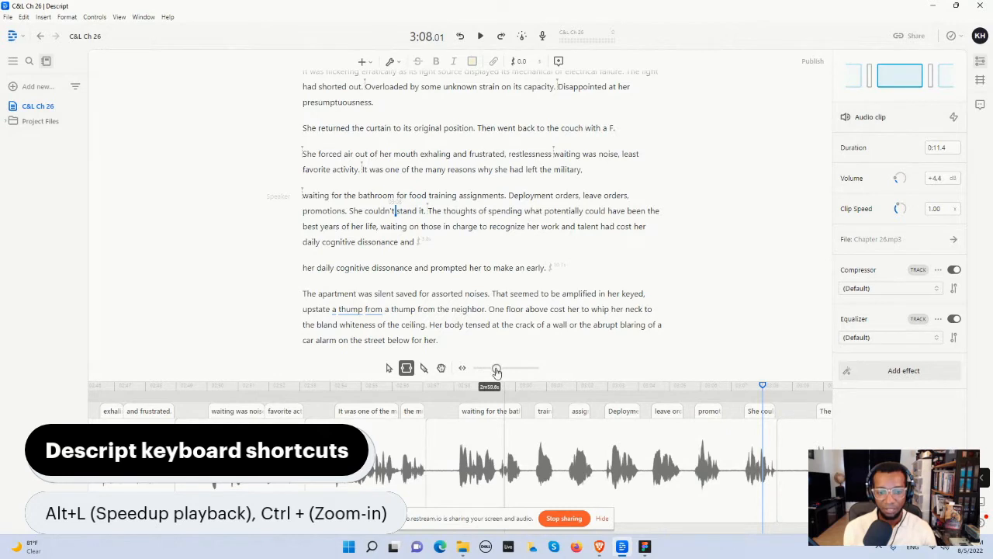
mouse_move(497, 371)
left_mouse_down()
mouse_move(490, 376)
mouse_move(505, 377)
mouse_move(491, 381)
left_mouse_up()
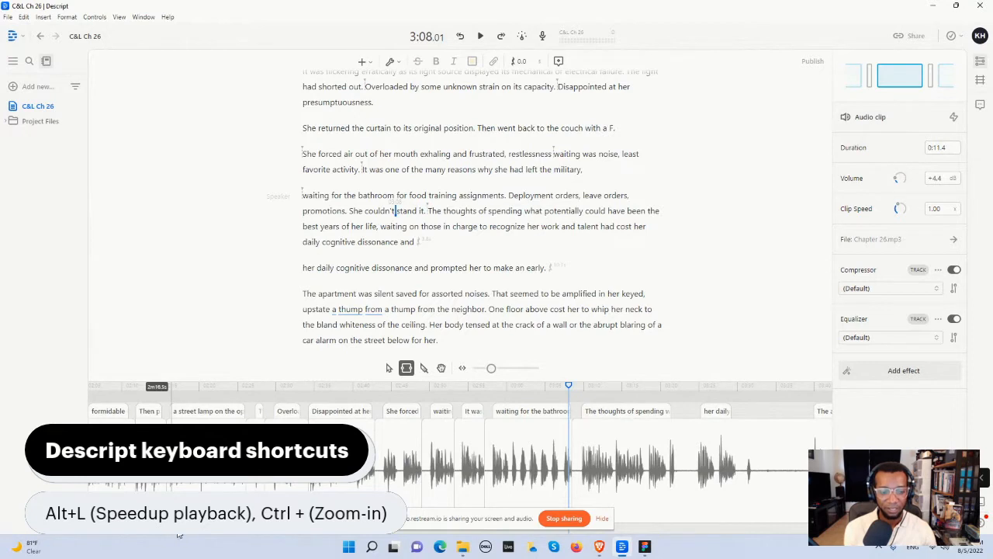
mouse_move(176, 534)
left_mouse_down()
mouse_move(206, 536)
mouse_move(184, 535)
left_mouse_up()
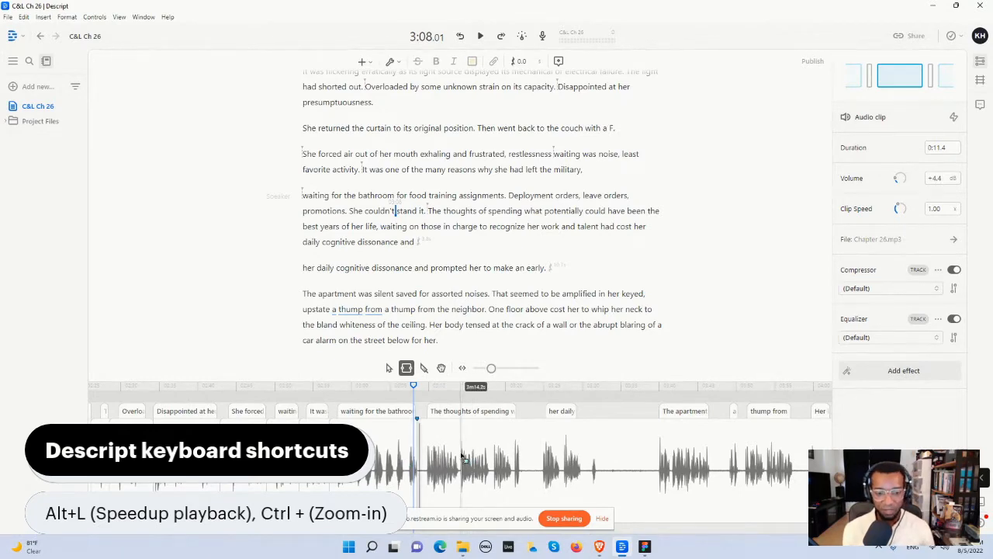
key("ctrl+equal")
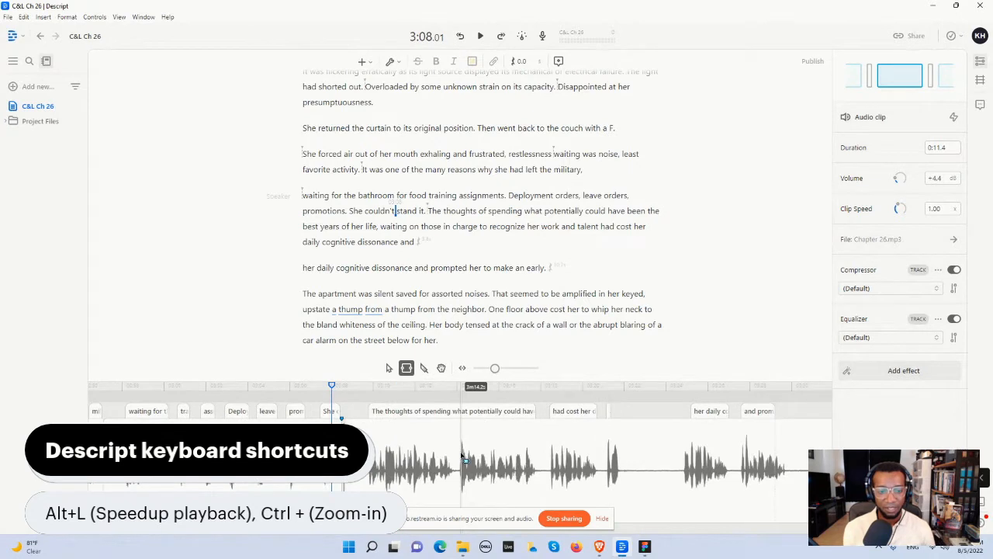
key("ctrl+equal")
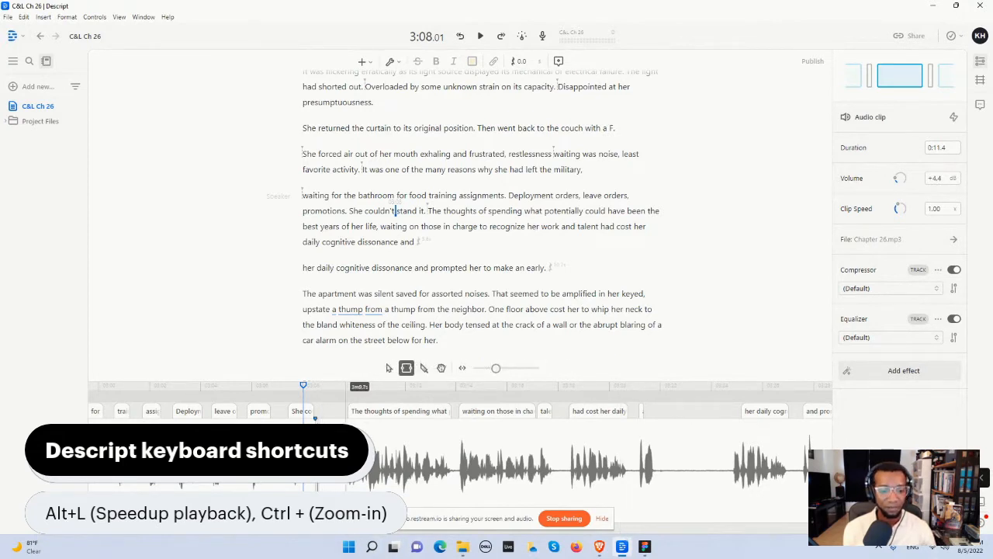
Step: Place the playhead at about 3:08.07 and play into the pause after "She couldn't stand it."
left_click_drag(347, 458, 305, 458)
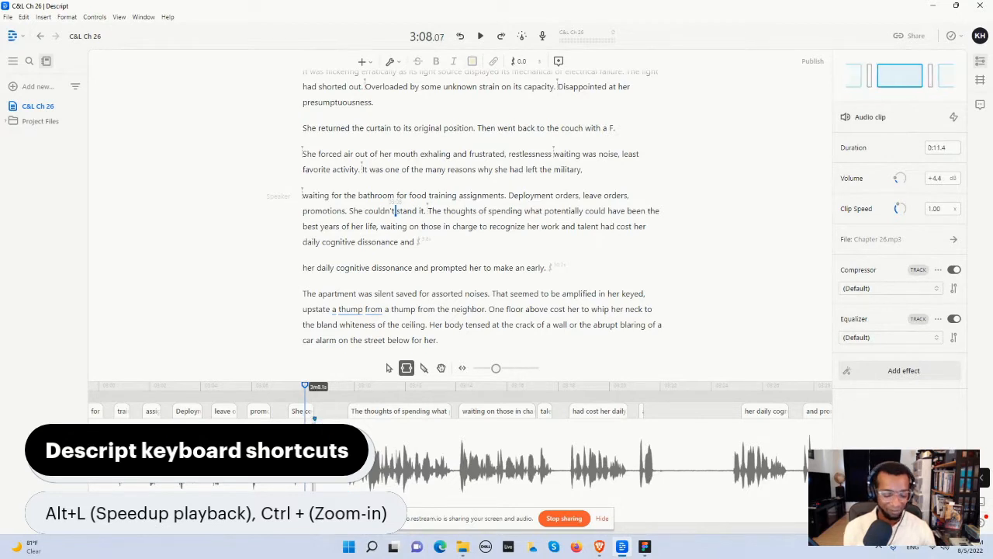
key("ctrl+plus")
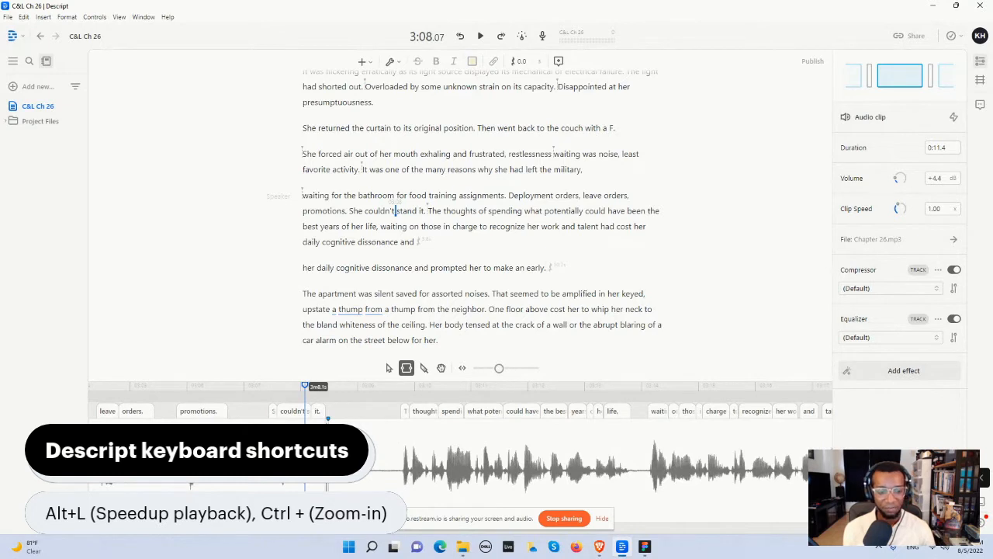
key("space")
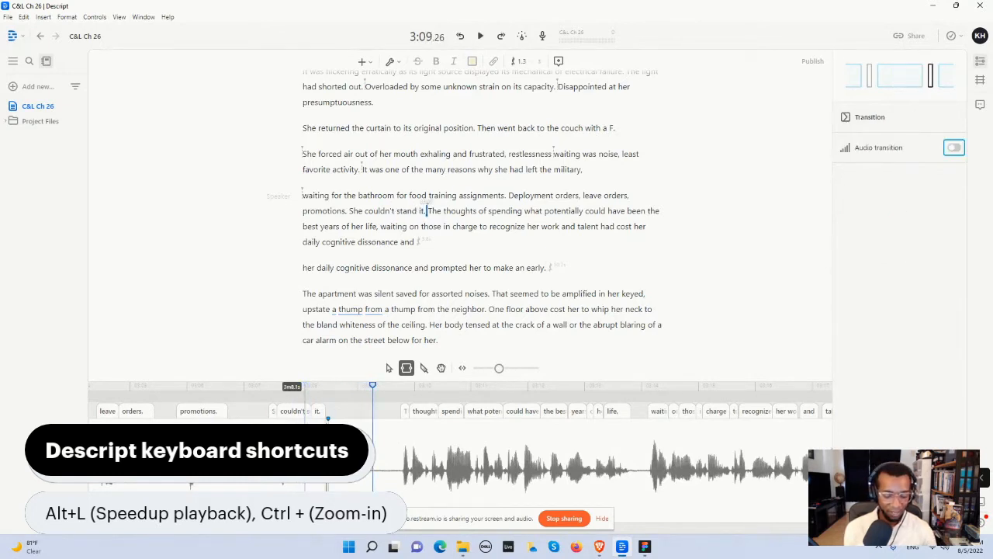
Step: Set the playback speed to 2.0x and play from about 3:08.25, pausing after the first "daily cognitive dissonance and"
key("alt+l")
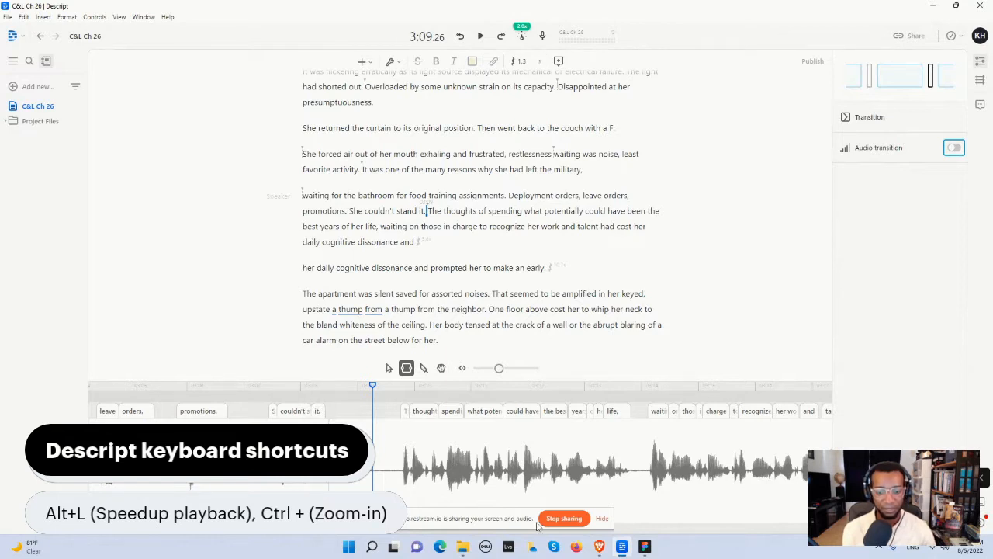
mouse_move(597, 551)
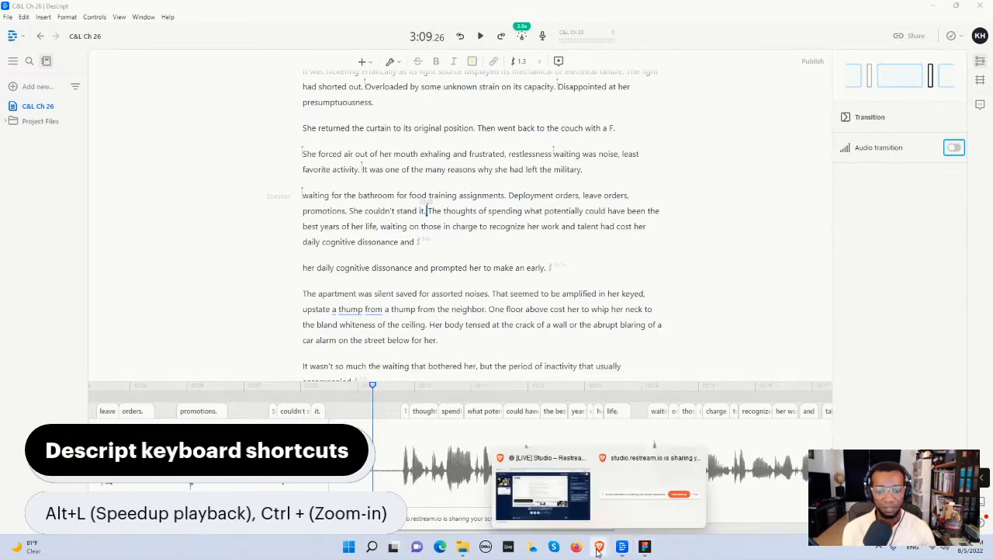
left_click(586, 513)
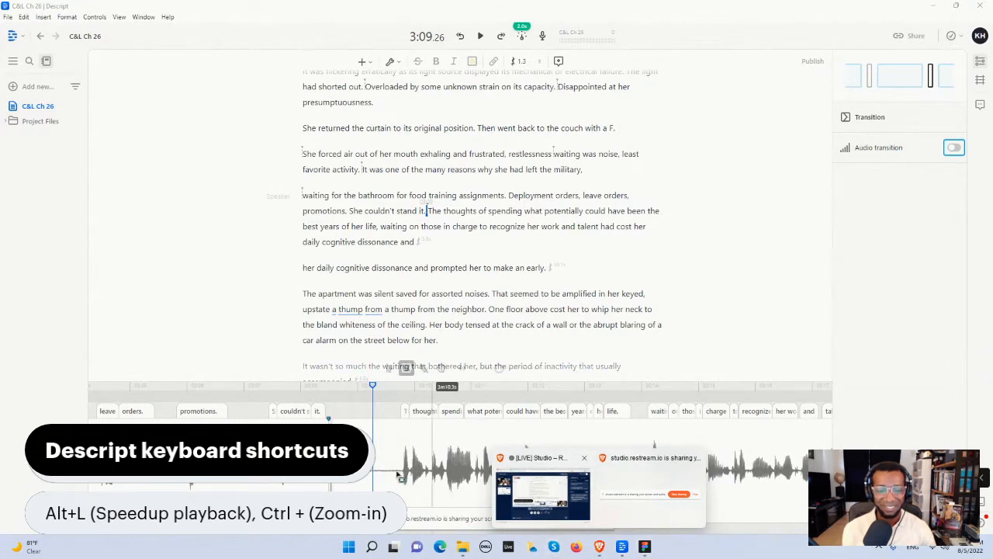
left_click(366, 479)
left_click(318, 487)
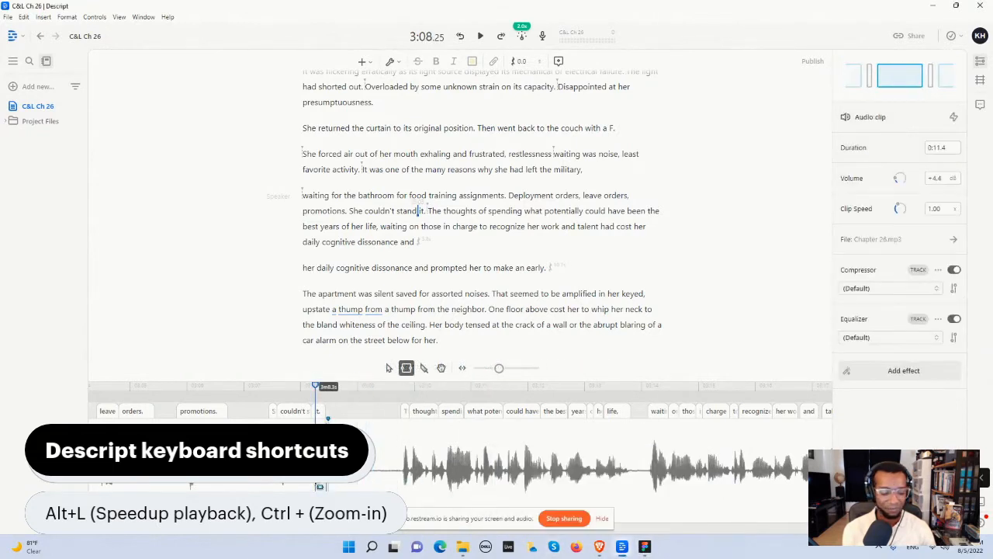
key("space")
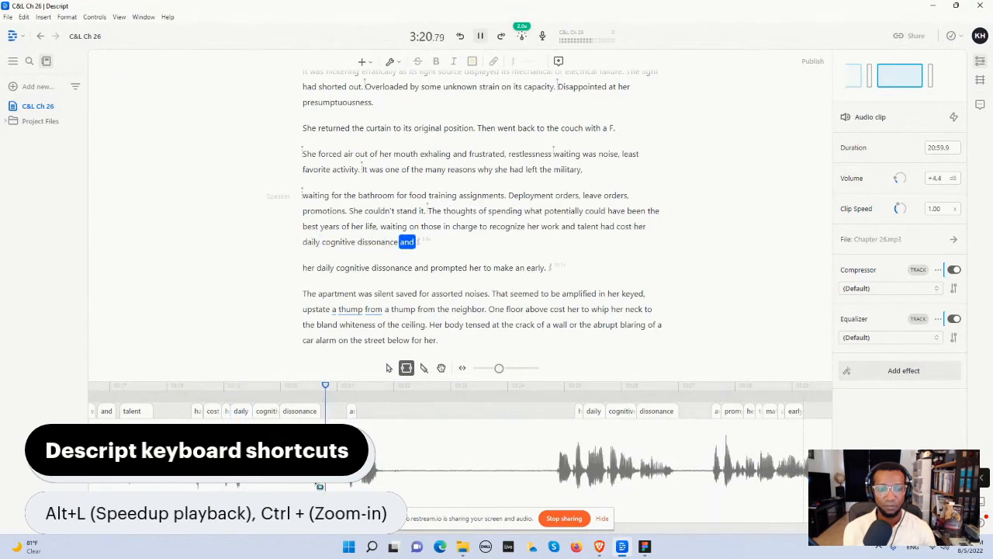
key("space")
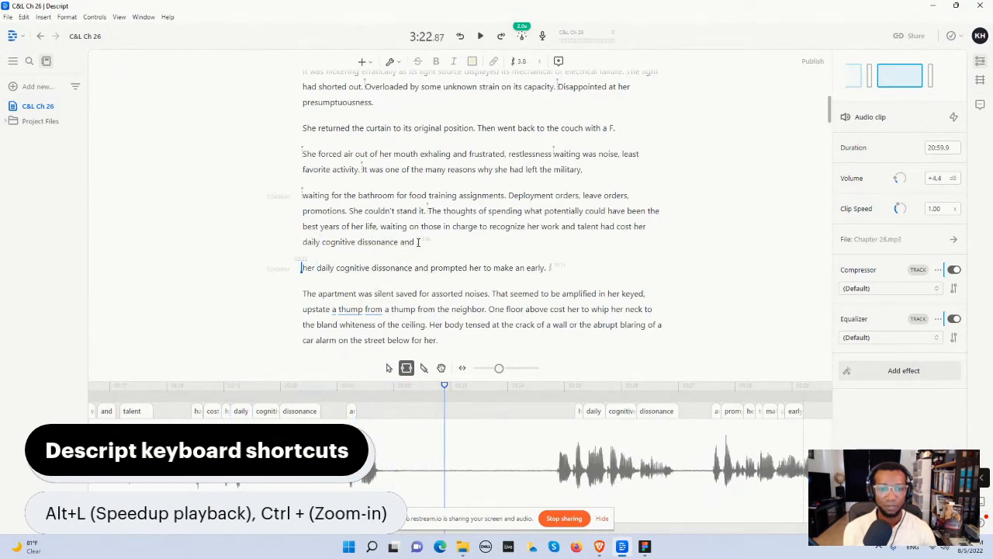
Step: Delete the first occurrence of "her daily cognitive dissonance and", together with its trailing pause, after "talent had cost" in the script
double_click(415, 242)
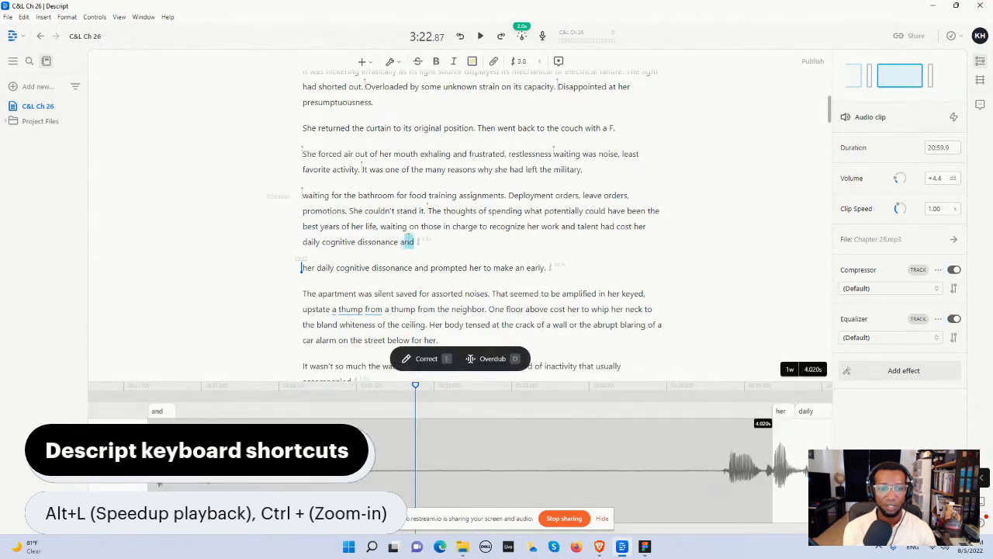
left_click(415, 241)
left_click(414, 243)
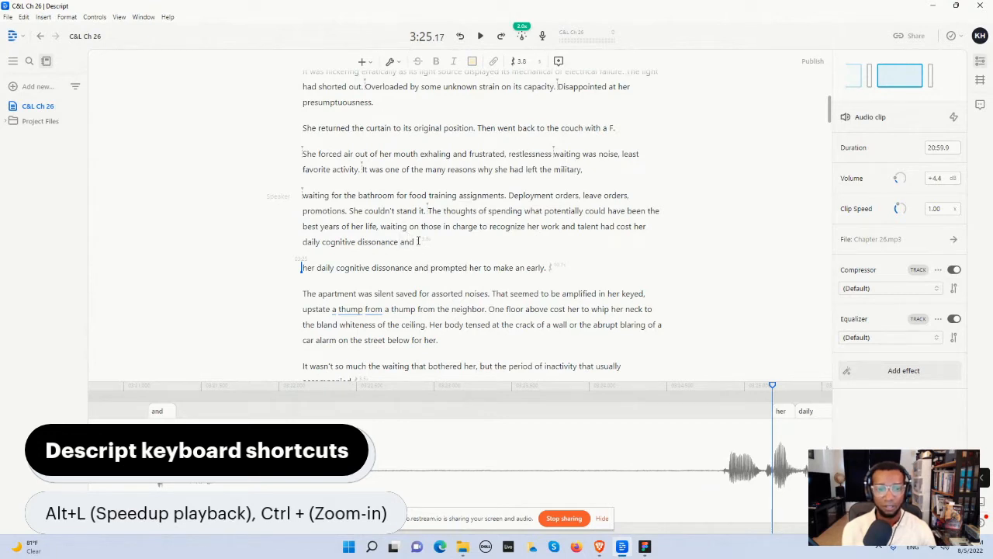
left_click_drag(415, 242, 634, 227)
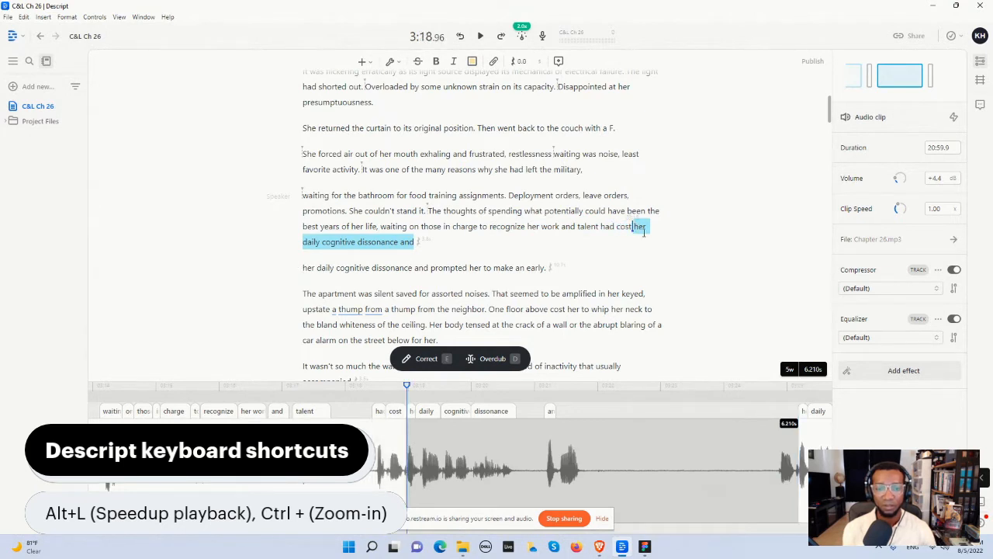
key("BackSpace")
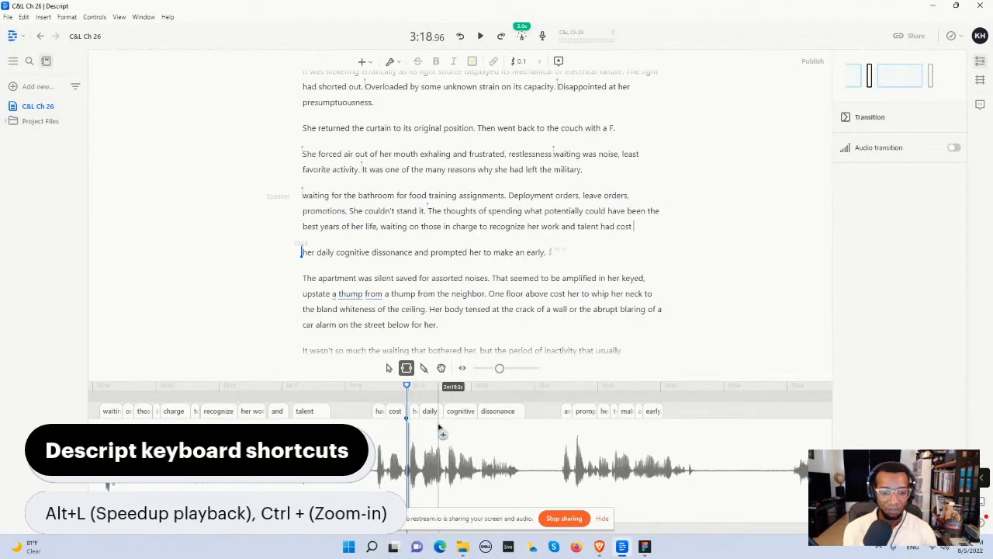
Step: Zoom in on the new cut between "cost" and "her" in the timeline and trim the gap at the clip boundary slightly
key("alt+Left")
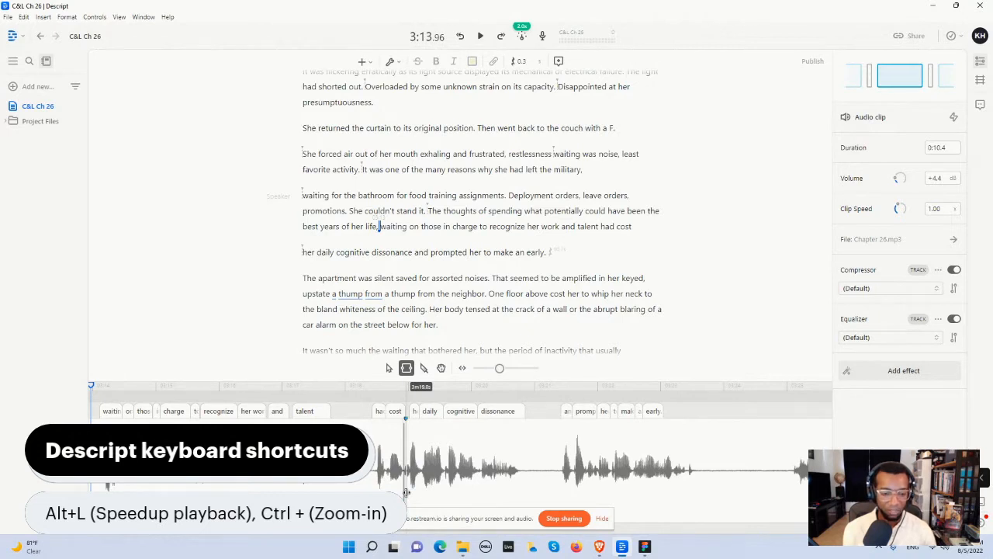
left_click(413, 495)
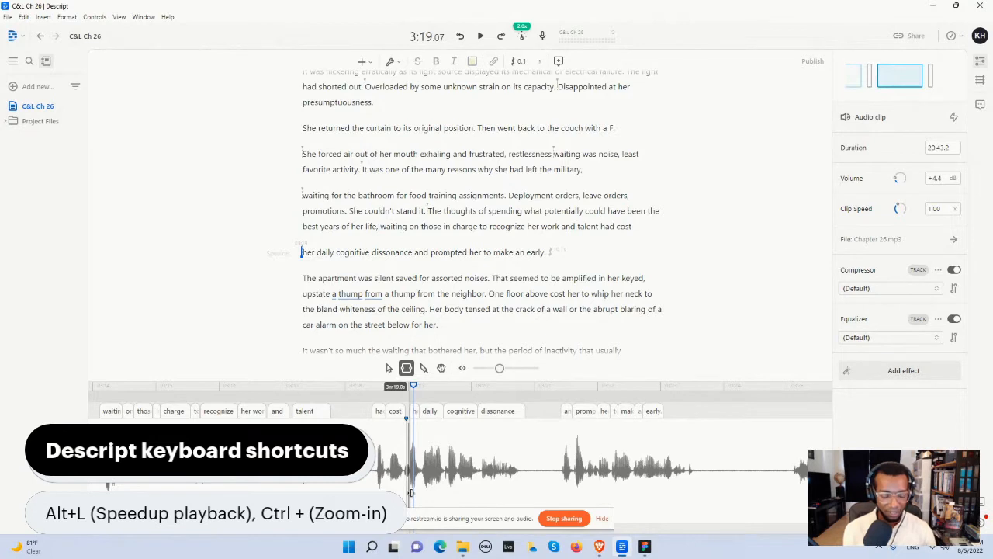
key("ctrl+plus")
key("ctrl+plus")
key("ctrl+plus")
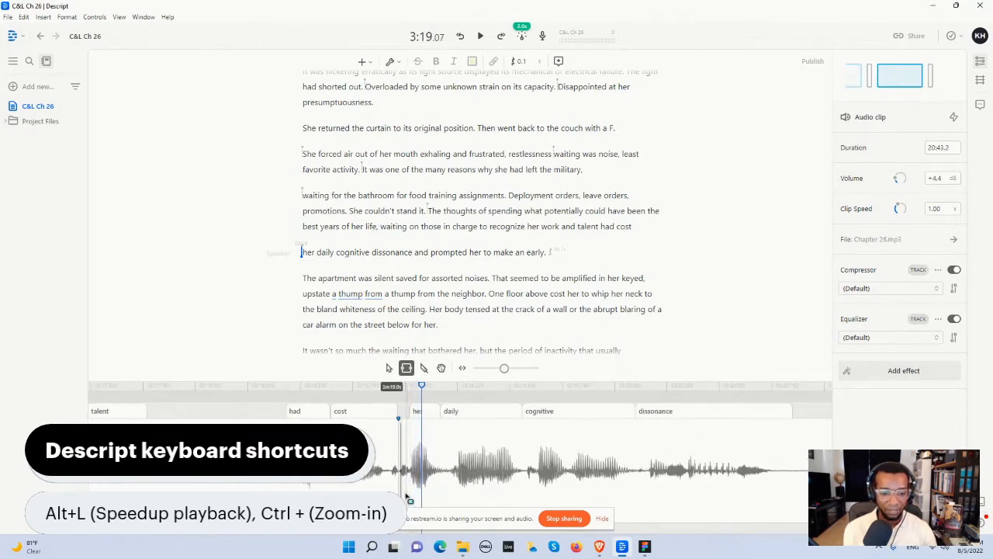
left_click(401, 486)
left_click_drag(402, 485, 392, 486)
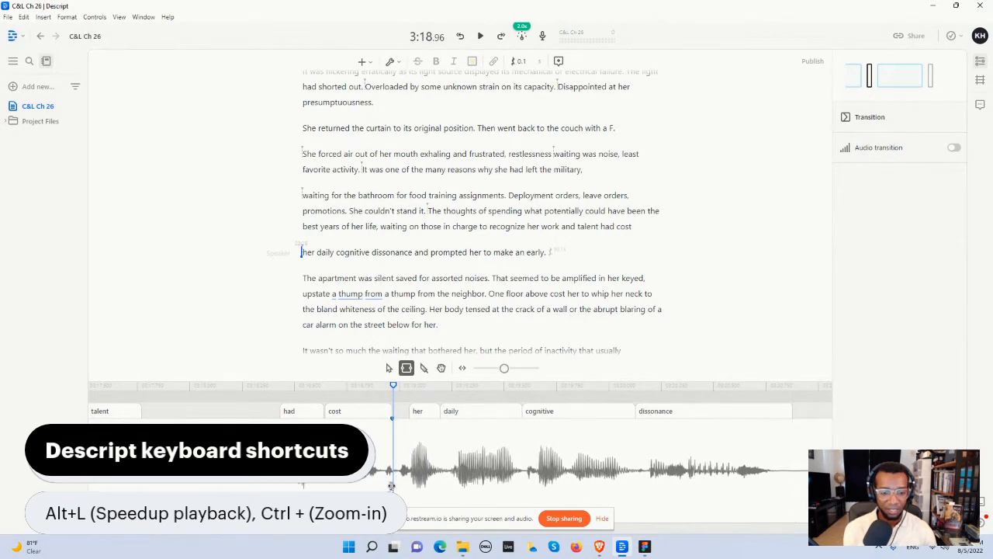
Step: Play across the cut at normal speed from about 3:18.41, just before "had", and replay it from the same point
left_click_drag(353, 387, 277, 386)
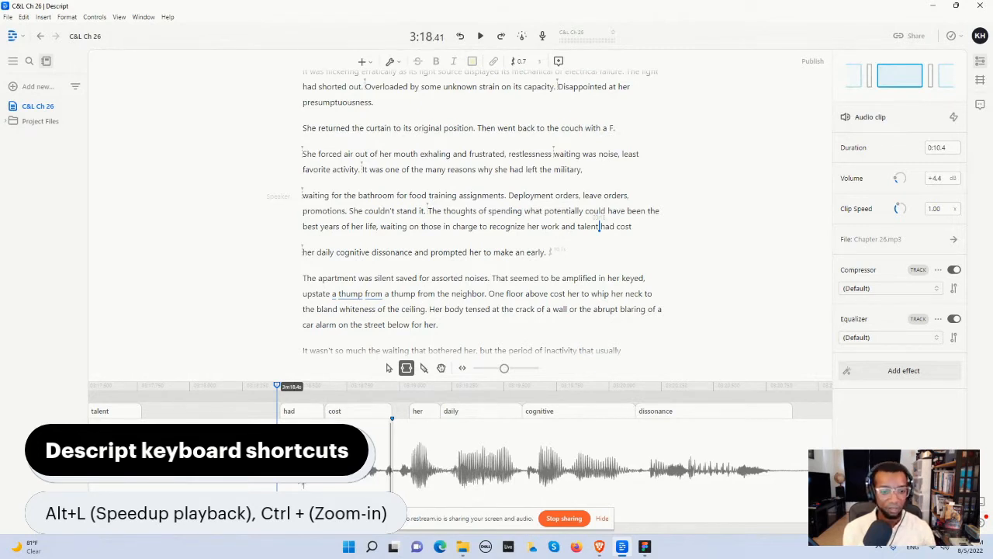
key("space")
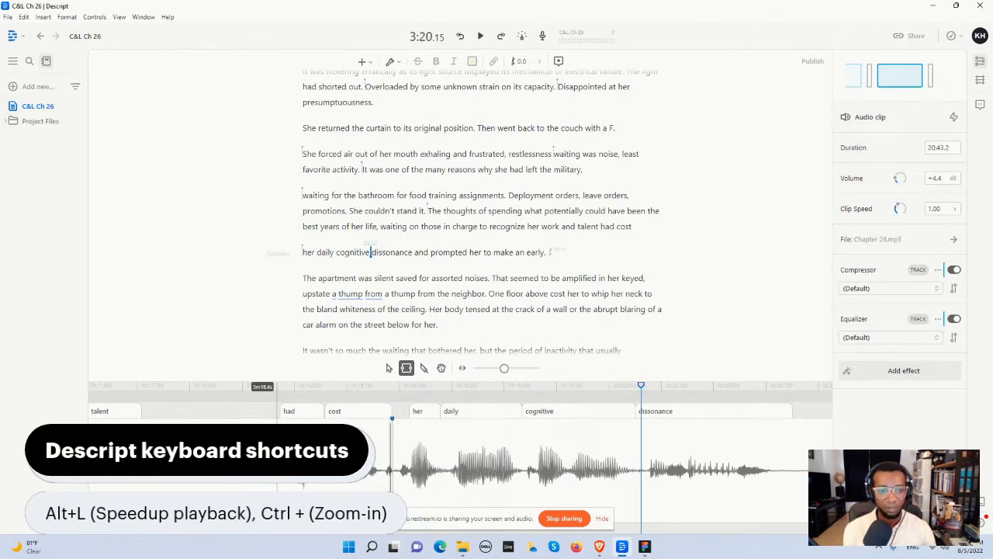
key("space")
key("space")
left_click(277, 466)
key("space")
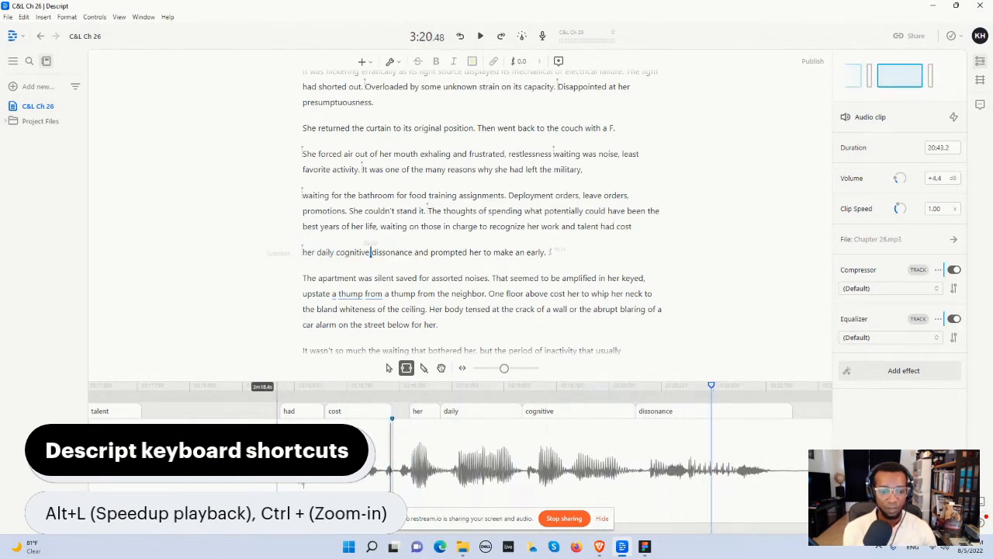
Step: Replay the join between "cost" and "her" twice from about 3:18.9, pausing soon after each start
left_click(381, 466)
key("space")
key("space")
left_click(381, 465)
key("space")
key("space")
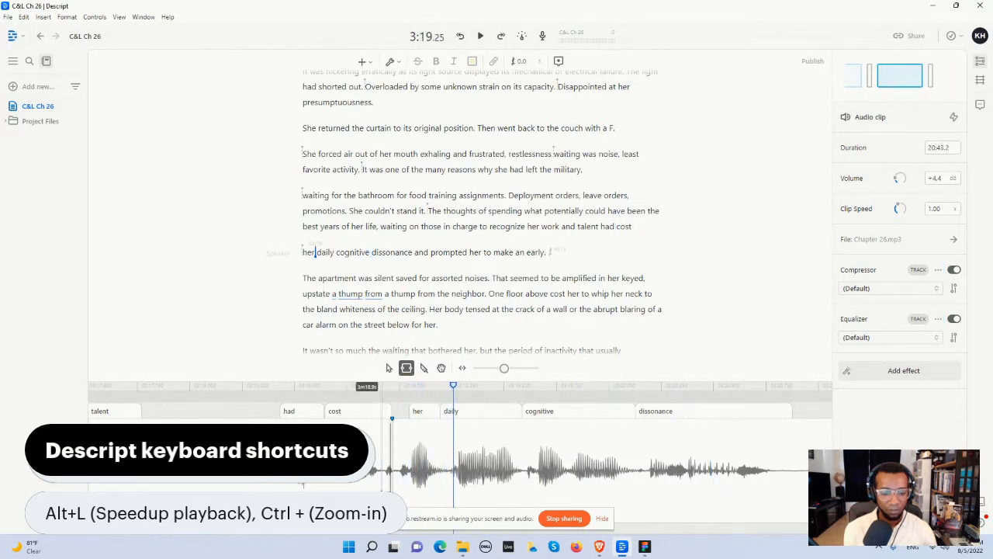
Step: Nudge the clip boundary after "cost" slightly and play the join twice from just ahead of it
left_click(393, 487)
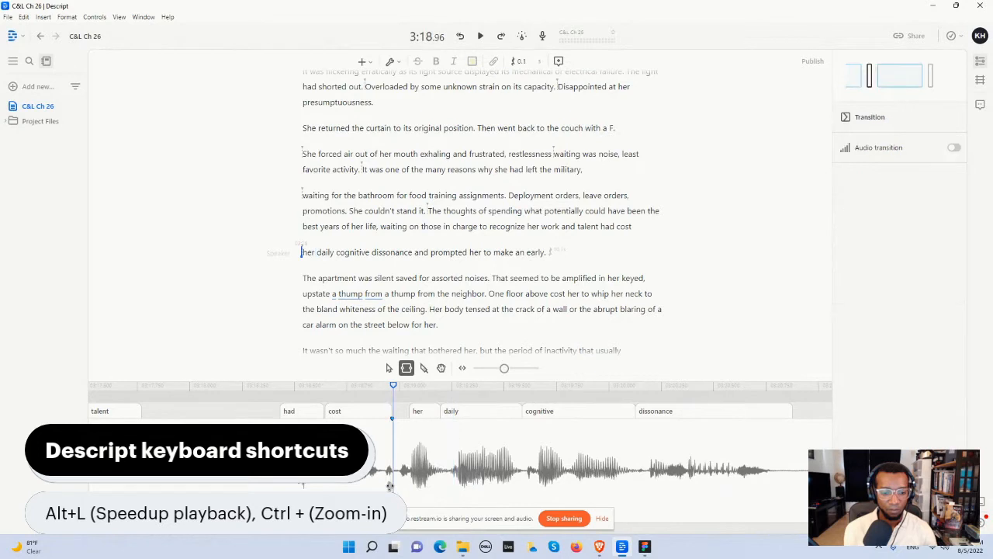
left_click_drag(393, 487, 392, 485)
left_click(375, 487)
key("space")
key("space")
left_click(374, 487)
key("space")
key("space")
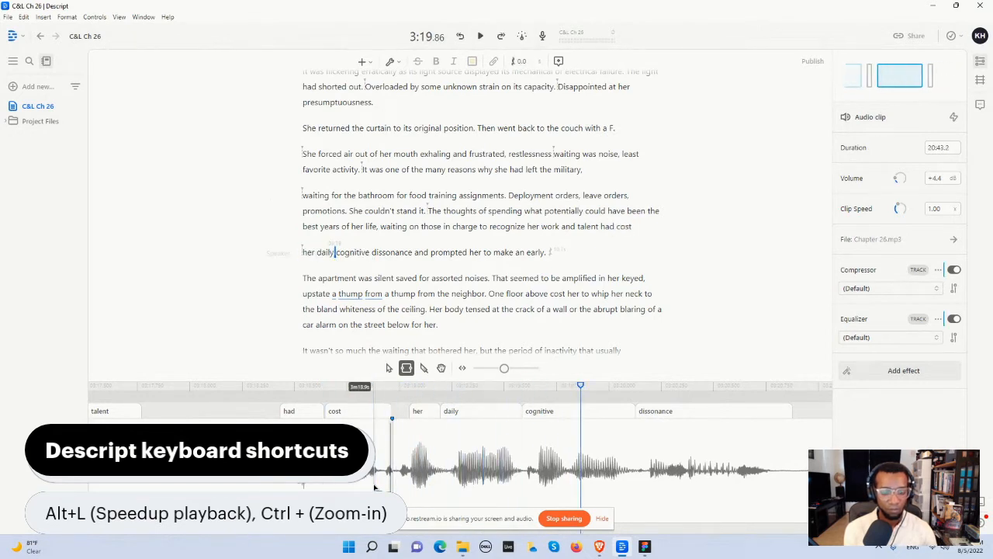
Step: Audition the audio on both sides of the cut and tighten the clip boundary after "cost" a little more
left_click(397, 487)
key("space")
left_click(387, 485)
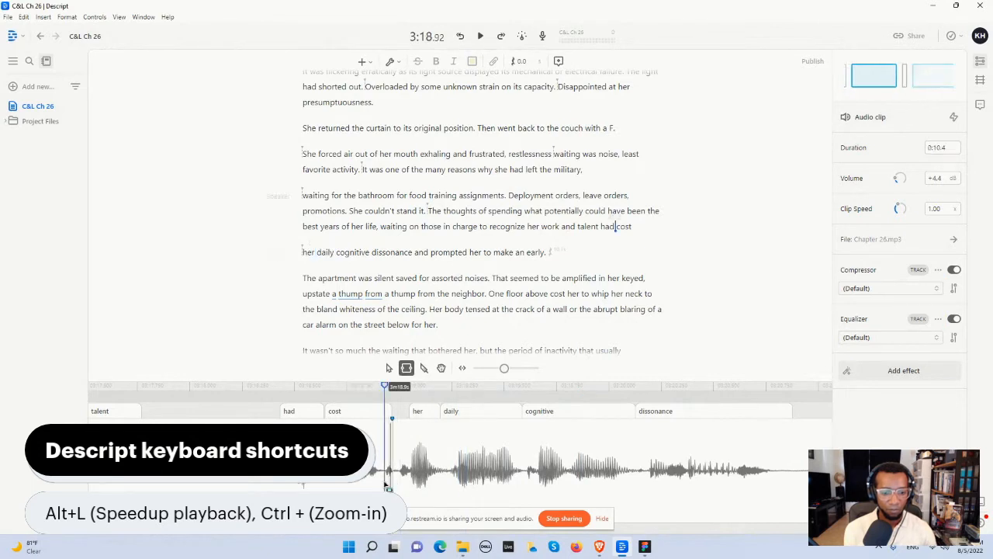
key("space")
left_click_drag(392, 481, 385, 480)
Step: Play the edited sentence from "had" through "prompted her to make an early", pausing at about 3:23.81
left_click(288, 484)
key("space")
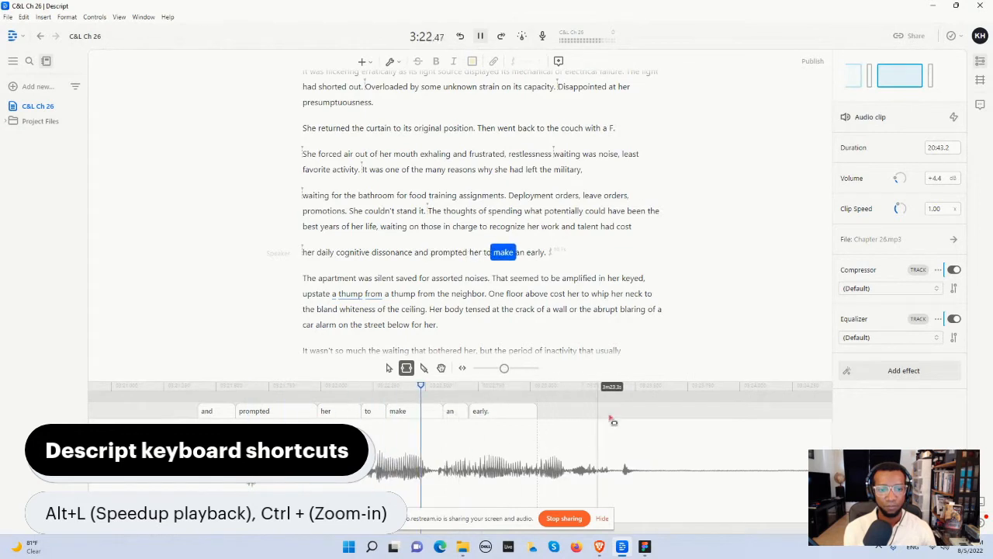
key("space")
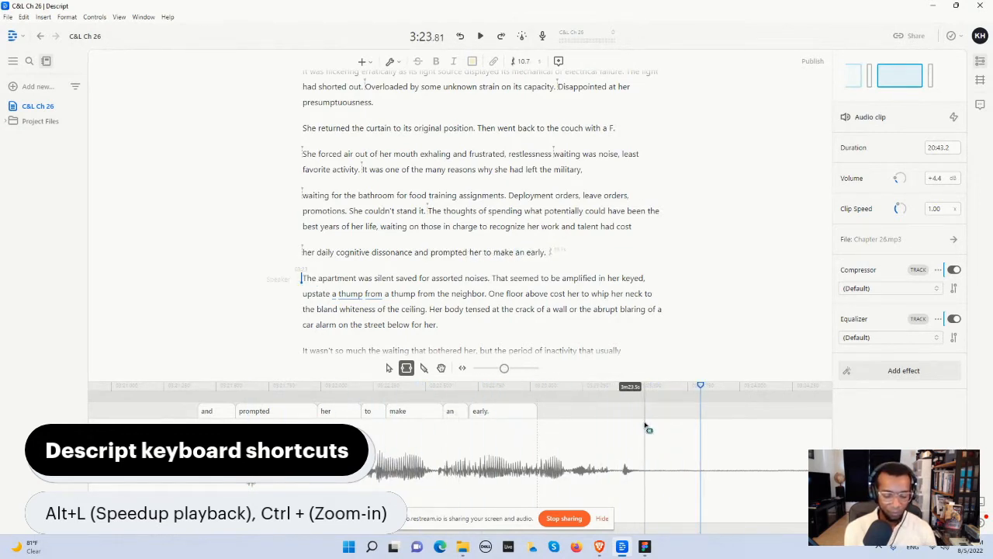
Step: Audition the long gap after "make an early." and delete about 9.04 s of it, starting at 3:23.70
scroll(645, 426, "down", 8)
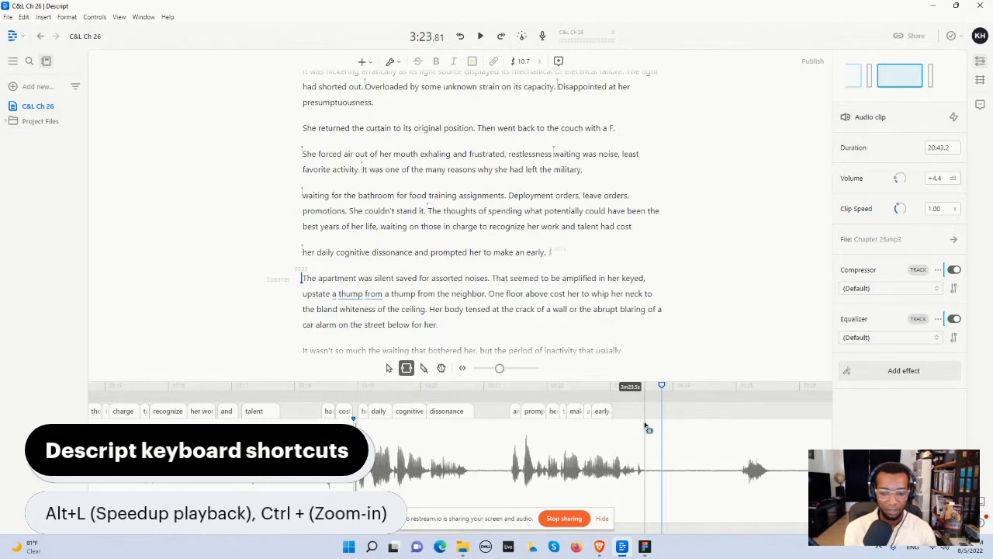
scroll(645, 425, "down", 8)
scroll(645, 425, "down", 4)
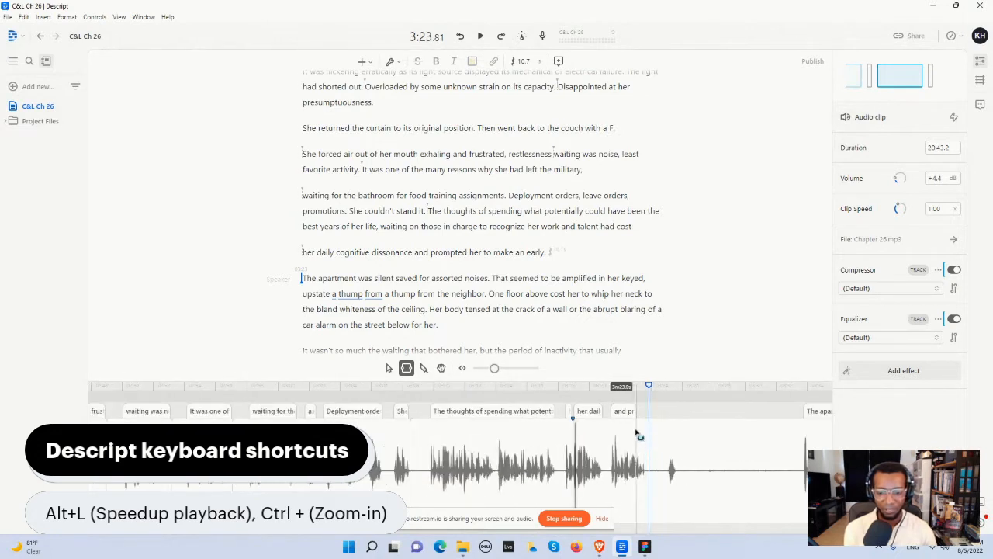
key("space")
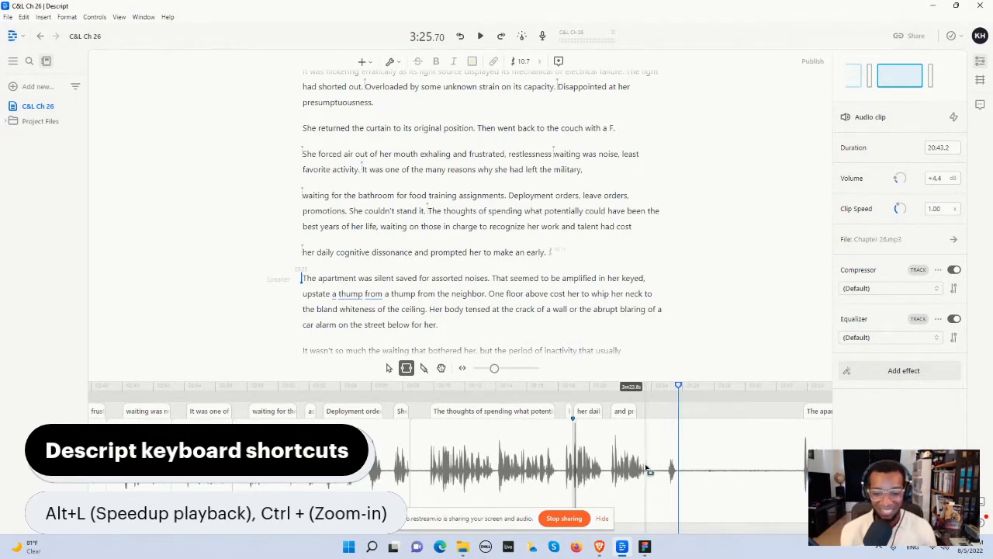
left_click(651, 470)
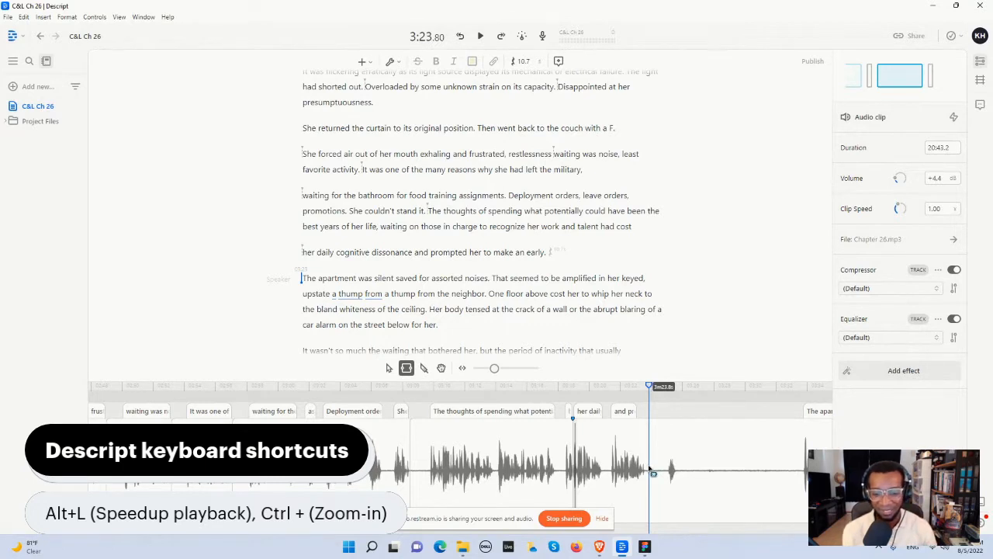
left_click_drag(650, 471, 786, 483)
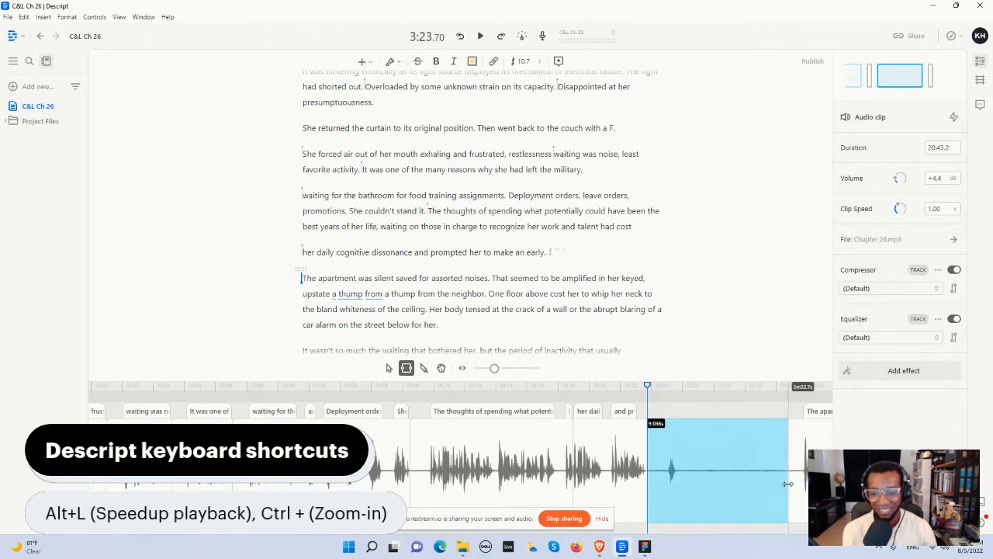
key("Delete")
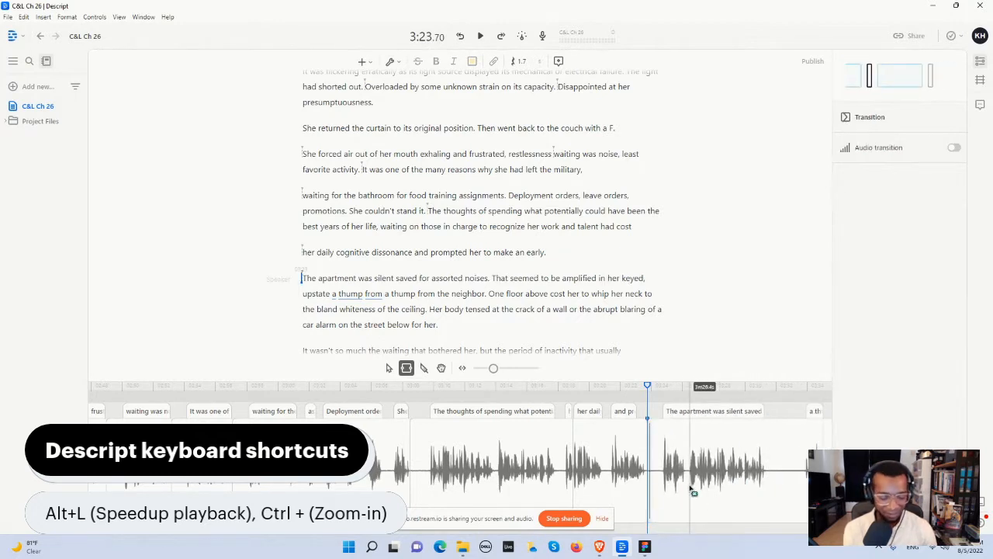
Step: Zoom in on the shortened gap after "early" and play across it from about 3:22.99, pausing at about 3:24.02
key("ctrl+equal")
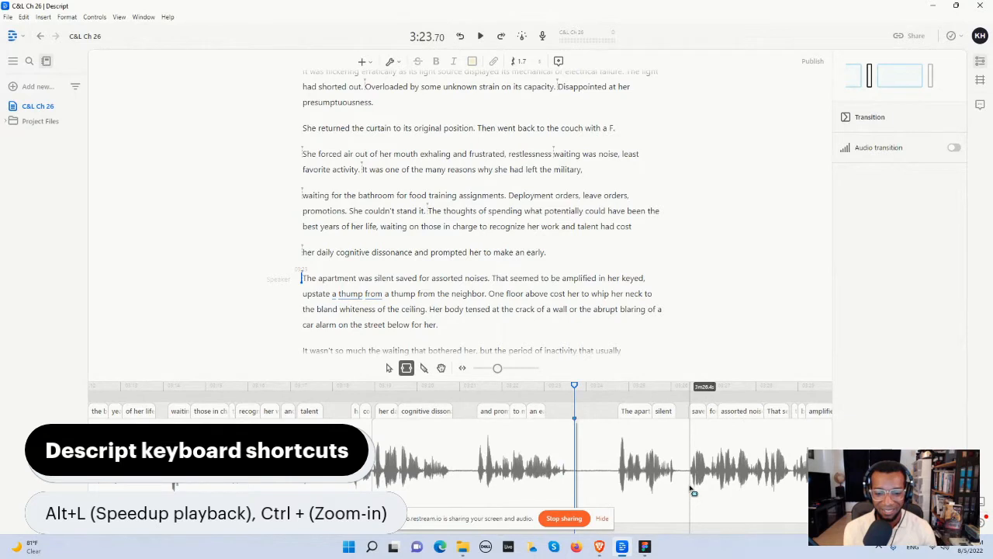
key("ctrl+equal")
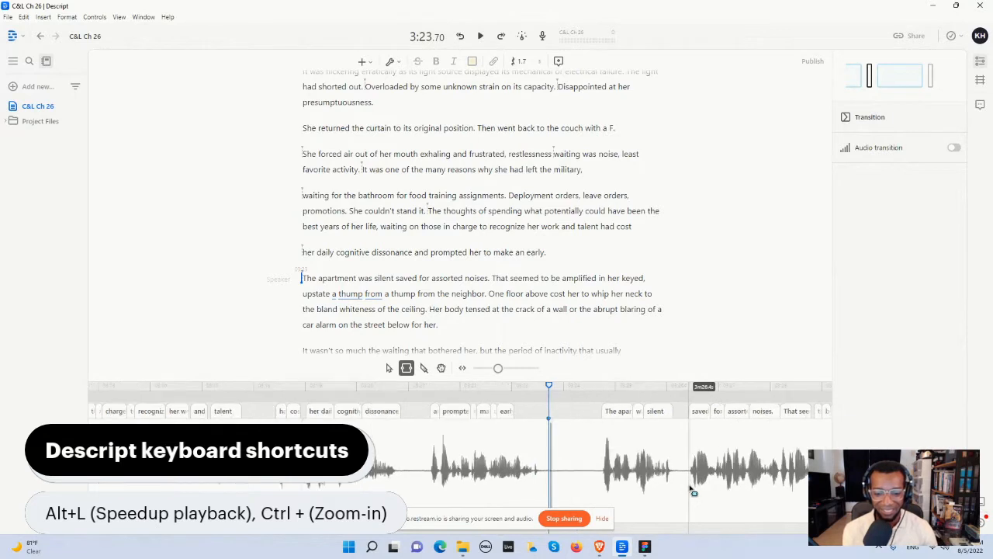
left_click(542, 485)
left_click(512, 485)
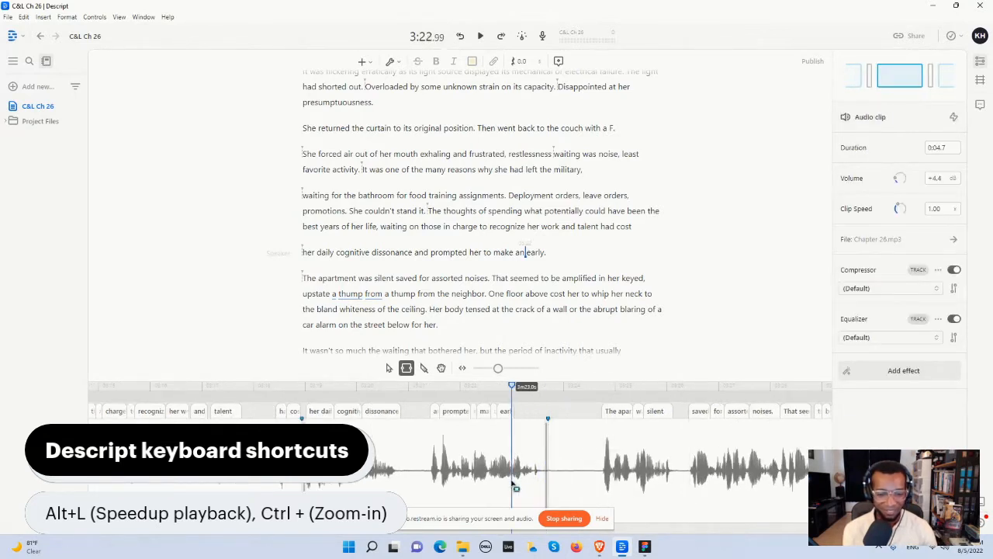
key("space")
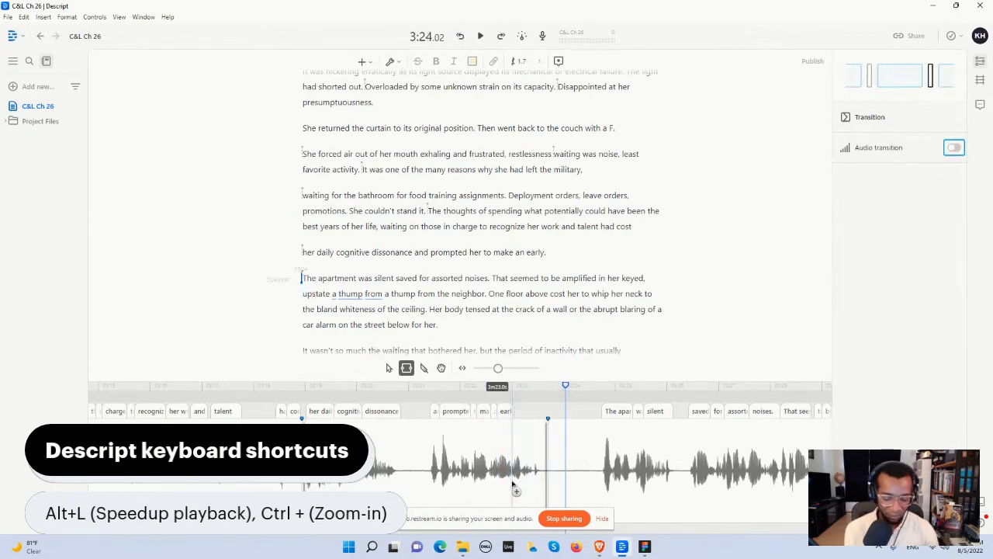
Step: Set the playback speed to 2.0x and play from "The apartment was silent" into the pause after "upstate"
key("alt+l")
key("alt+l")
key("space")
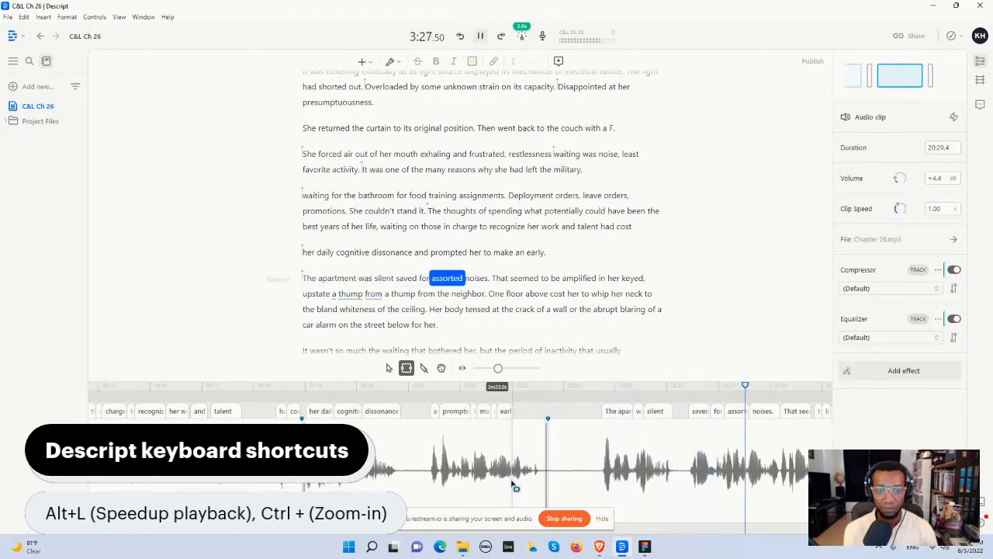
key("space")
Step: Select part of the pause between "upstate" and "a thump from" in the timeline and delete about 1.5 s of it
left_click_drag(232, 457, 305, 458)
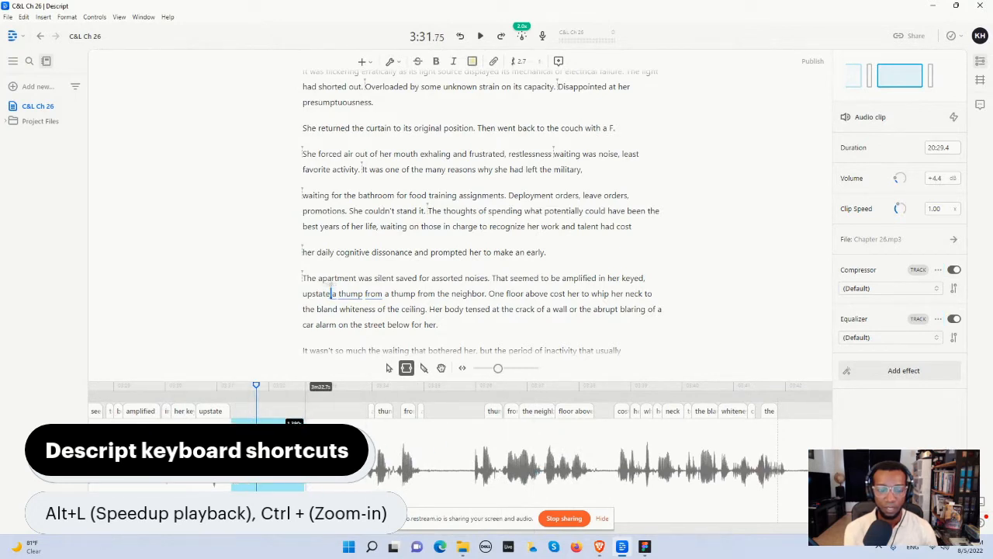
left_click(317, 486)
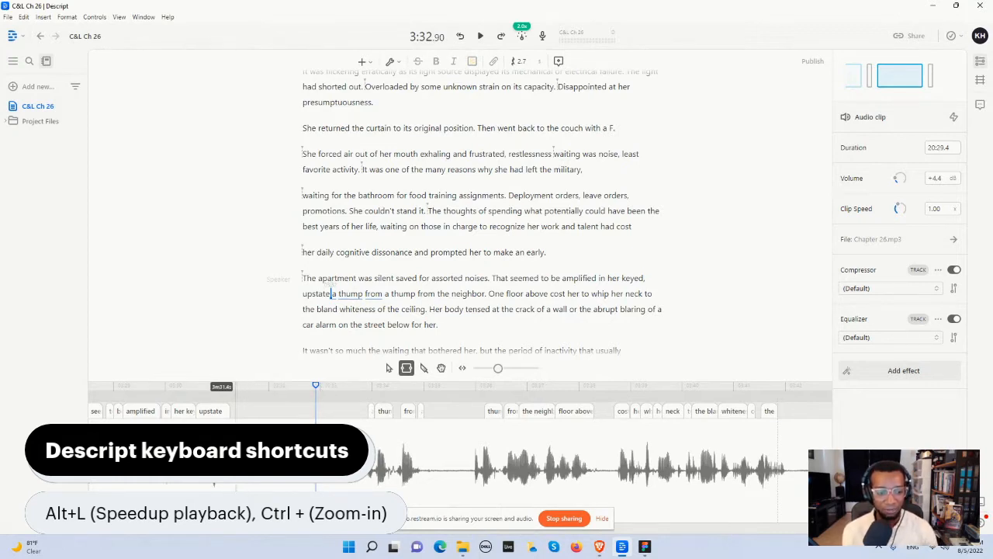
left_click_drag(231, 488, 360, 488)
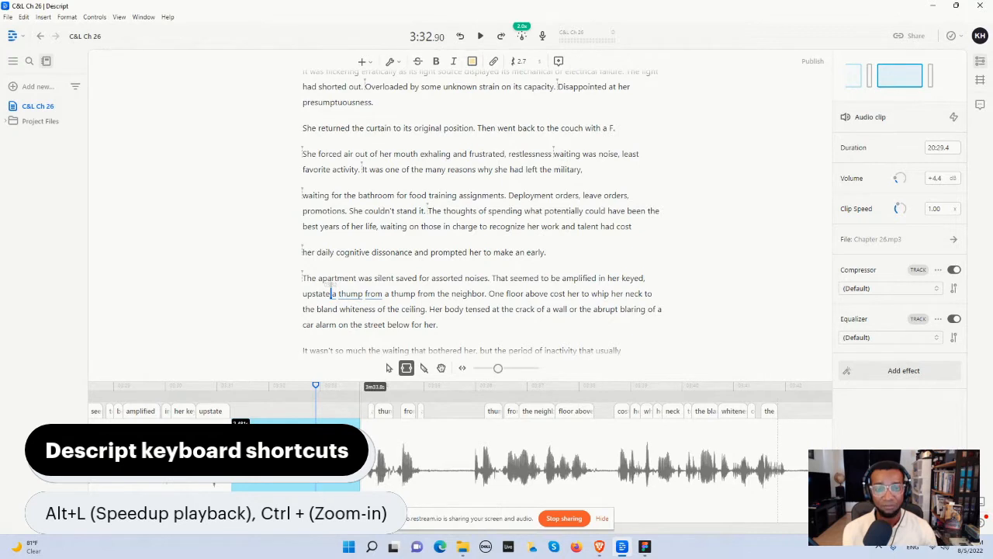
left_click_drag(361, 487, 310, 488)
key("Delete")
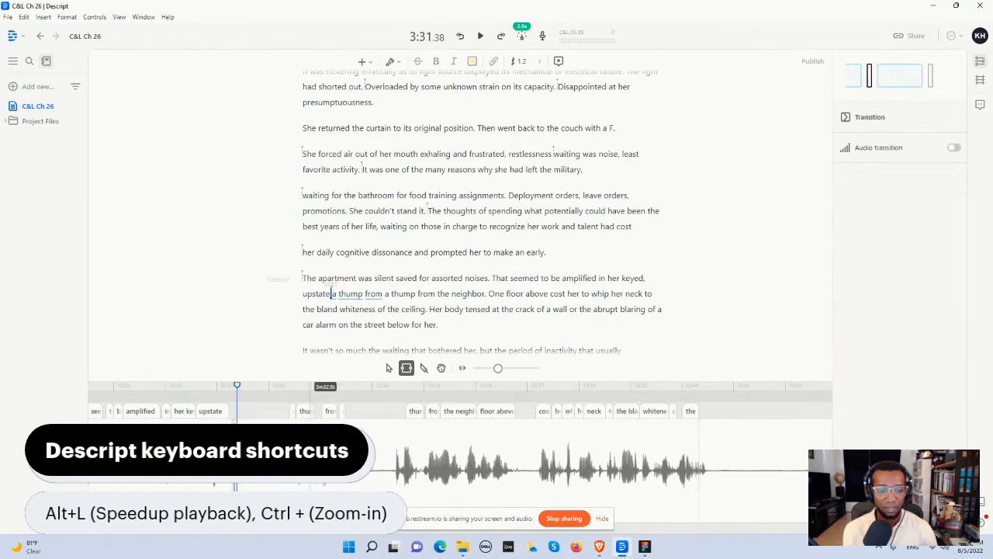
Step: Select about 1 s of the pause between "upstate" and "a thump from", then play from about 3:30.67 to about 3:34.69
left_click_drag(287, 487, 232, 487)
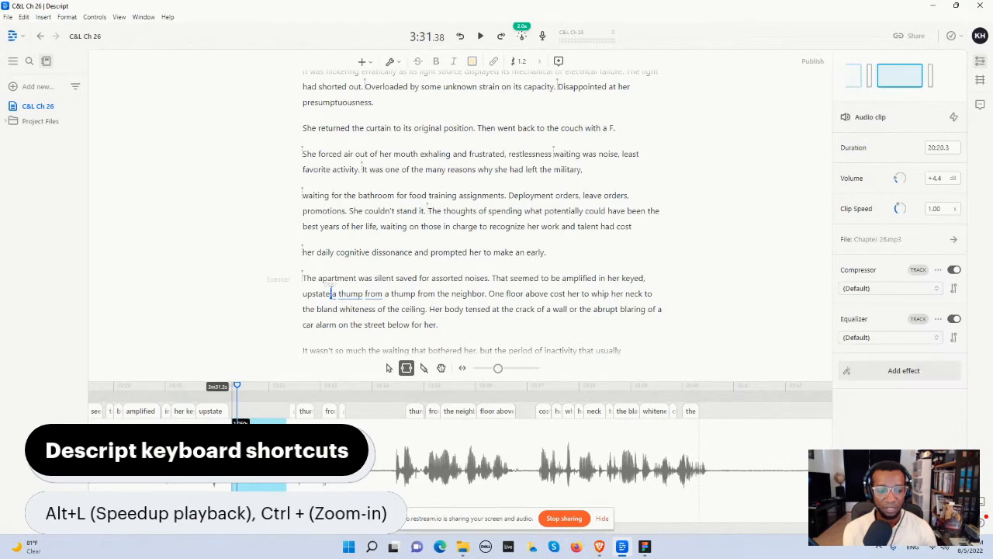
left_click(210, 487)
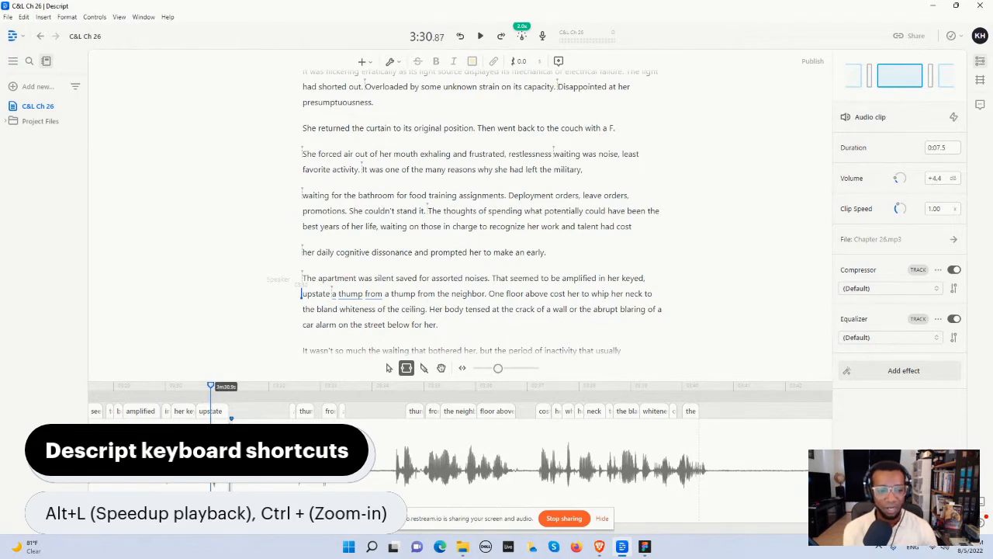
left_click_drag(285, 458, 231, 458)
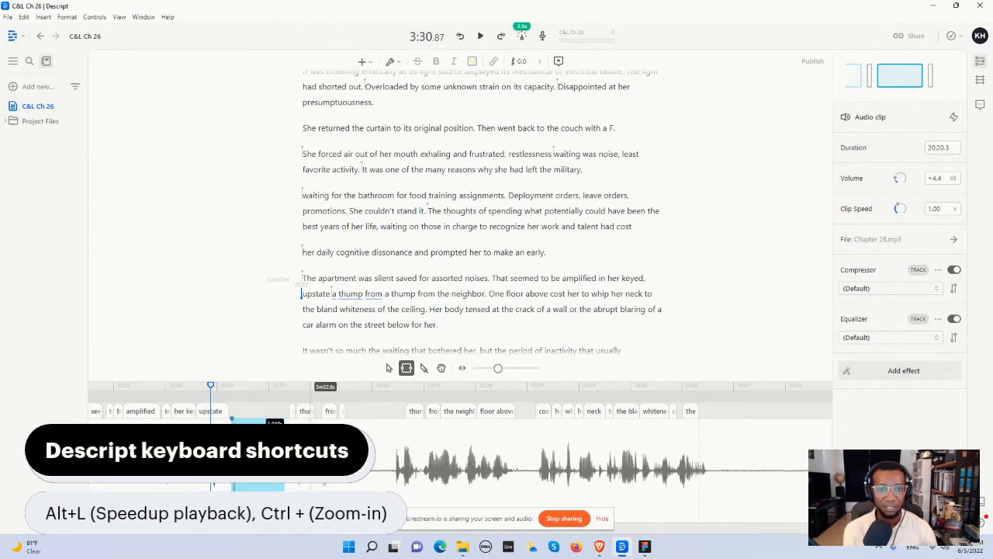
left_click(310, 465)
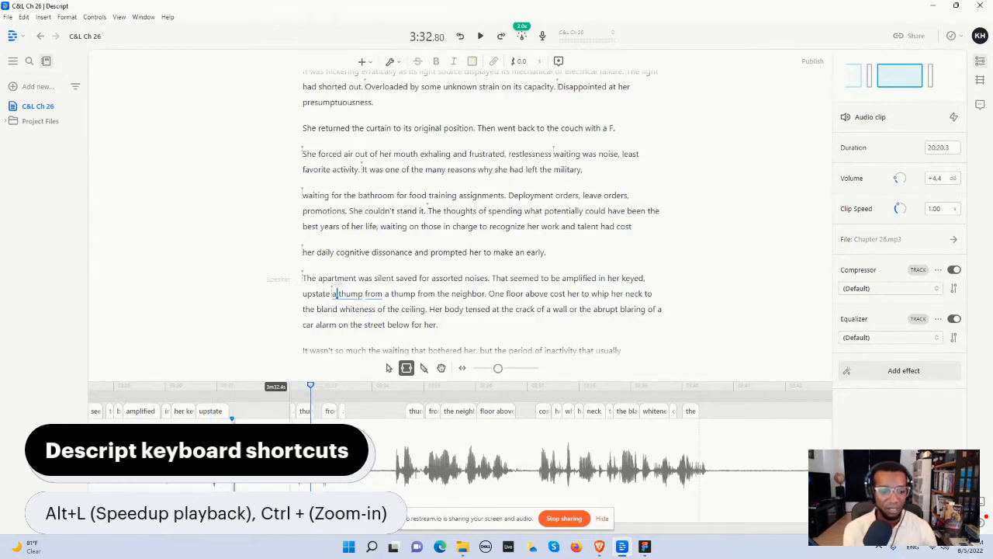
left_click(200, 466)
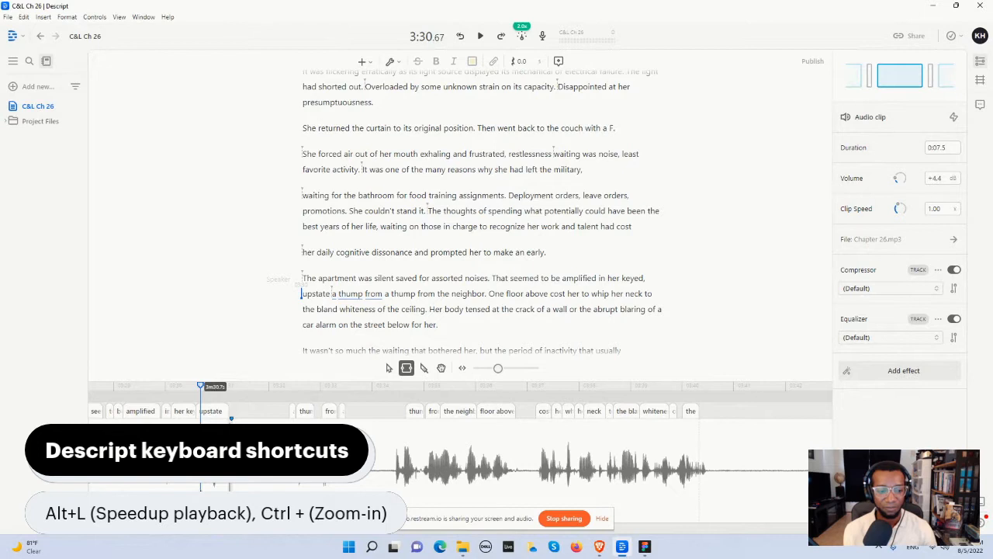
key("space")
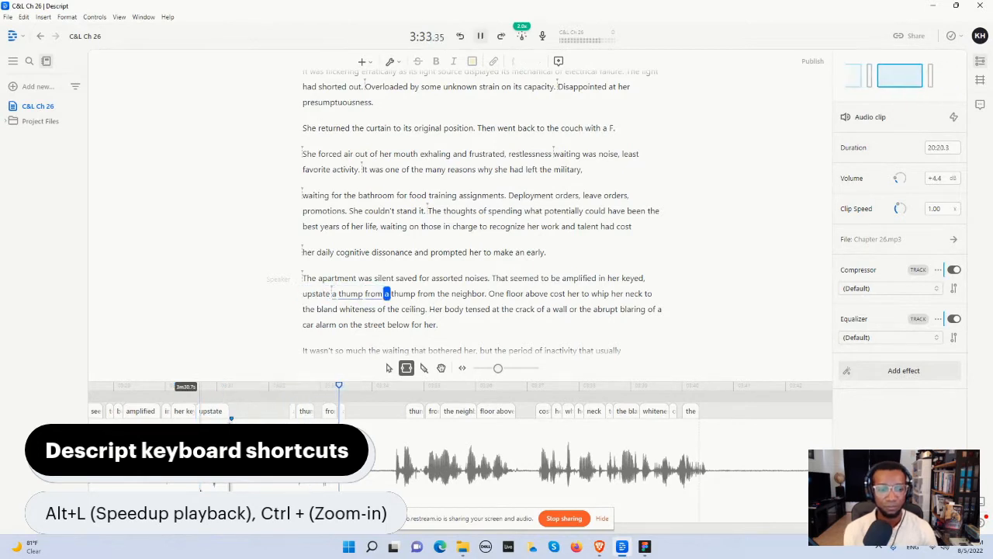
key("space")
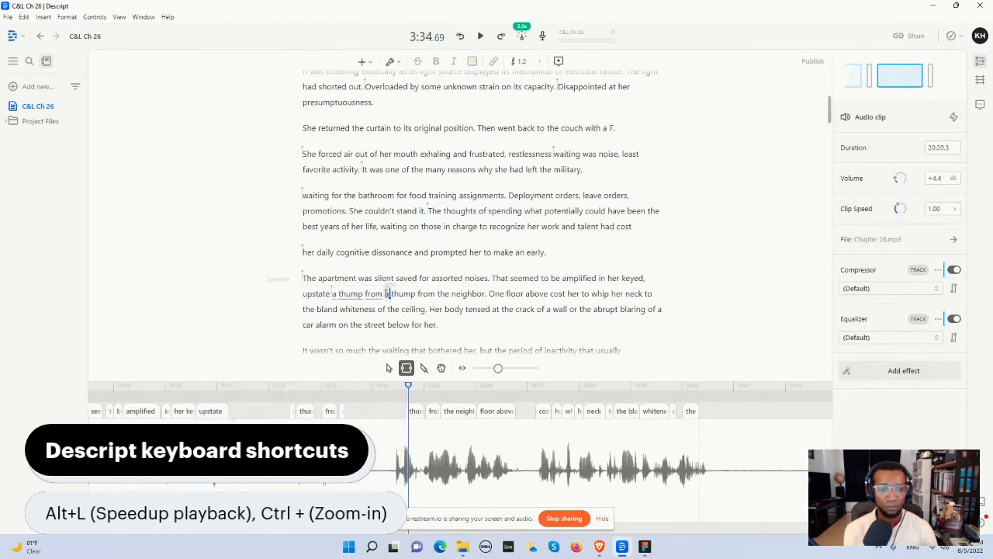
Step: Delete the repeated "a thump from" after "upstate", audition the join, and trim off the stray "a" before "thump"
left_click_drag(386, 293, 334, 293)
key("BackSpace")
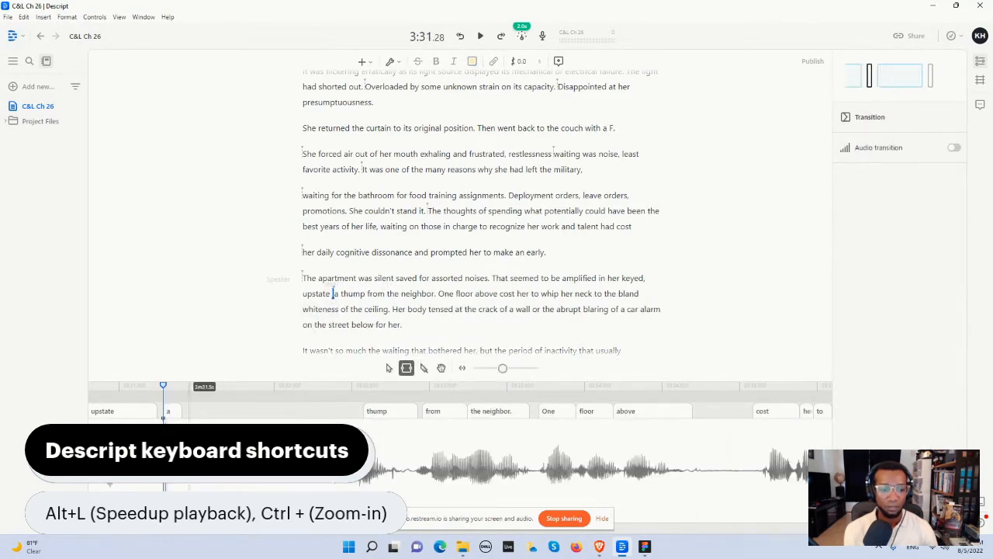
left_click(145, 458)
key("space")
key("space")
left_click(154, 457)
key("space")
key("space")
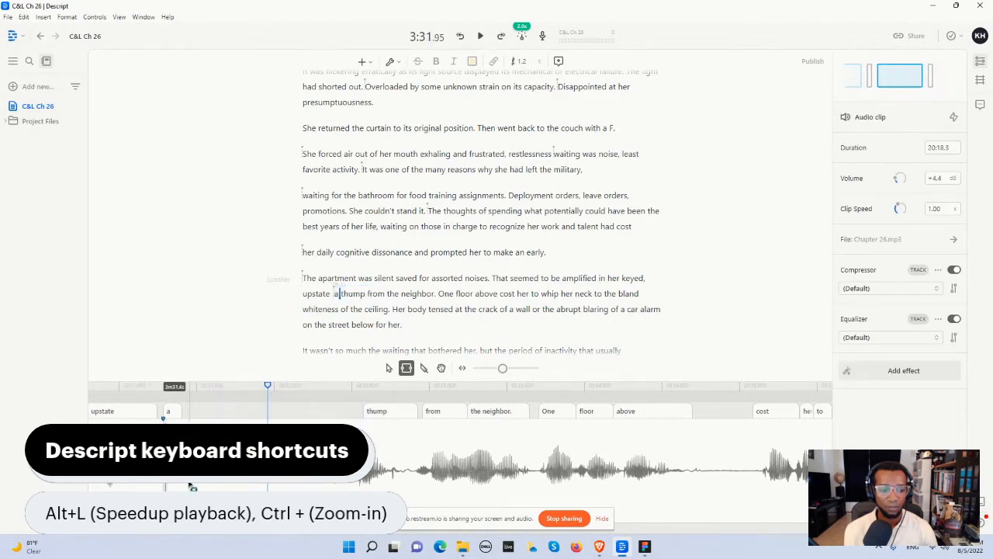
left_click_drag(163, 487, 204, 486)
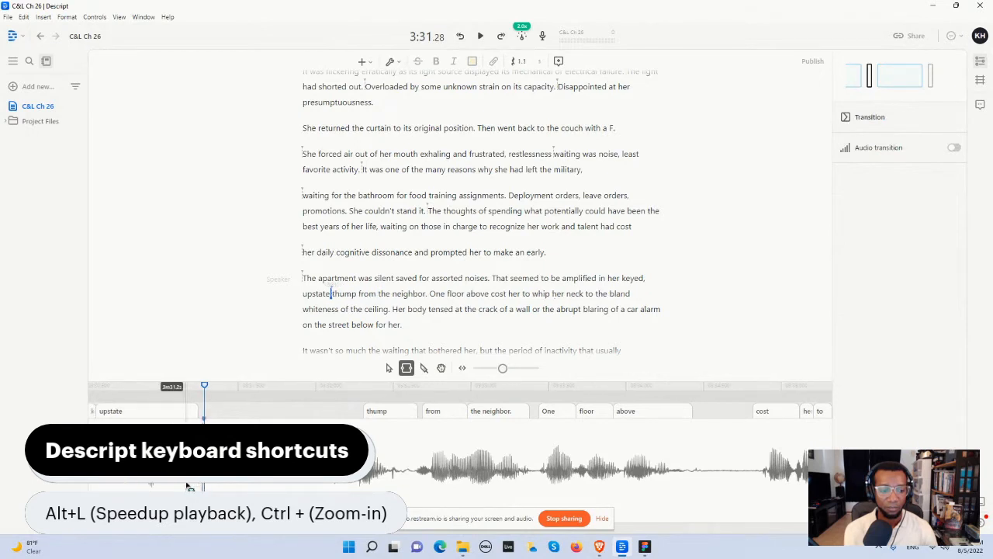
Step: Audition the join between "upstate" and "thump" and fine-tune the cut point to about 3:31.24
left_click(187, 484)
key("space")
key("space")
left_click(195, 485)
key("space")
key("space")
left_click(204, 486)
left_click_drag(204, 486, 199, 486)
Step: Replay the pause before "thump from the neighbor" twice, stopping at about 3:31.85
left_click(224, 486)
key("space")
key("space")
left_click(220, 486)
key("space")
key("space")
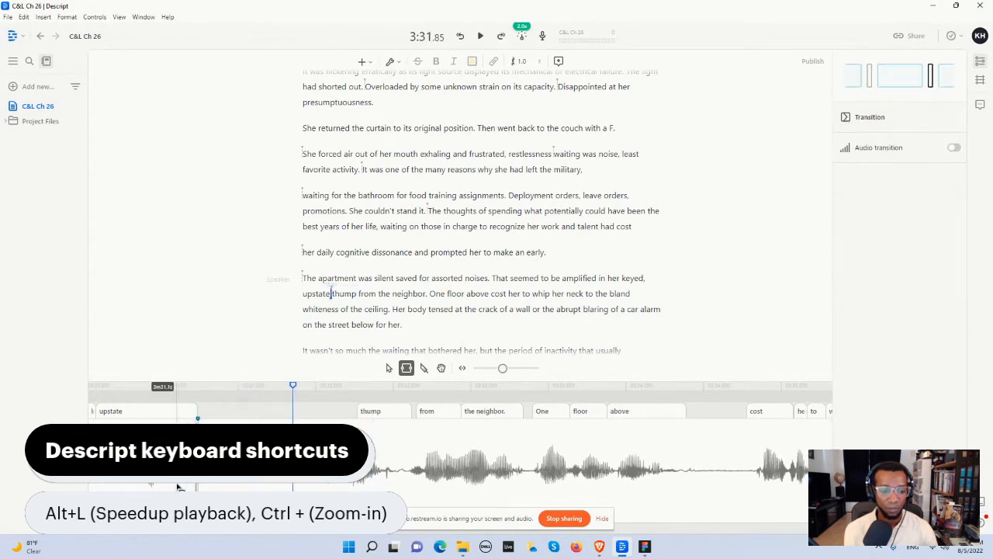
Step: Return playback to normal speed and play in short bursts from about 3:31.10 to about 3:32.07
left_click(178, 486)
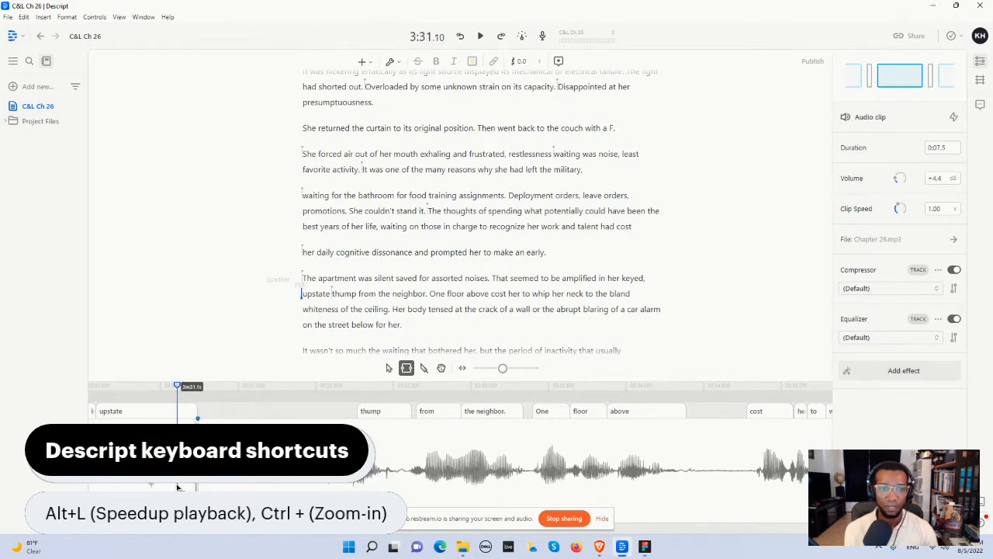
key("space")
key("space")
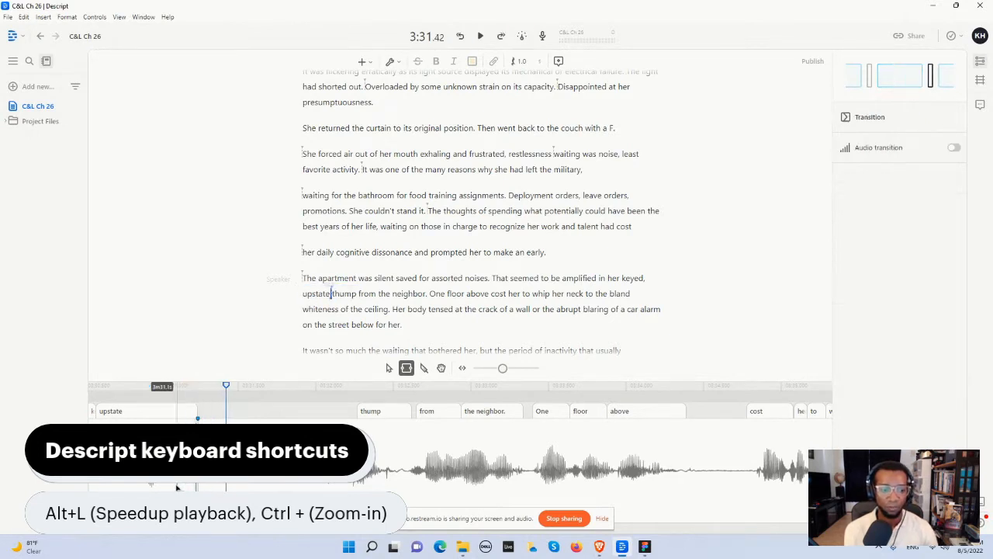
key("space")
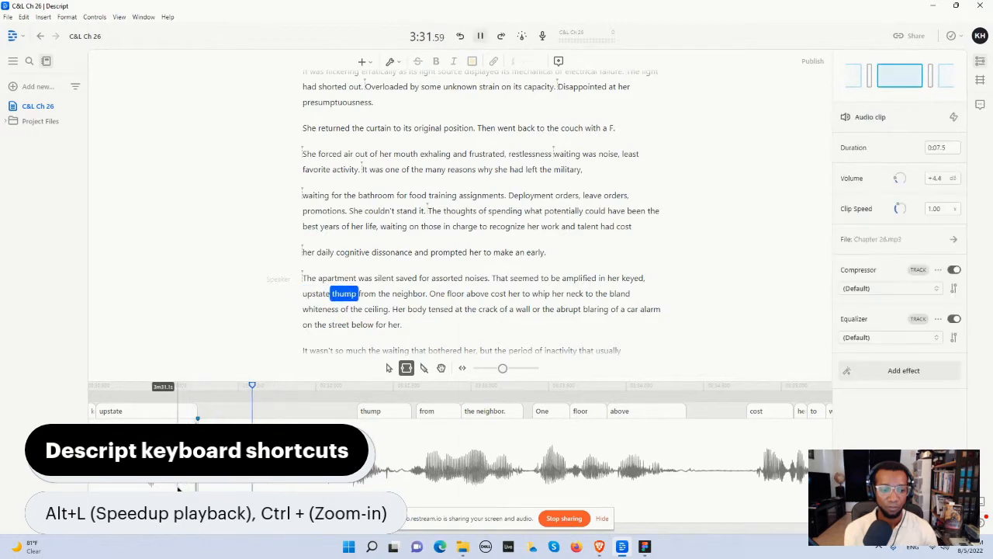
key("space")
key("space")
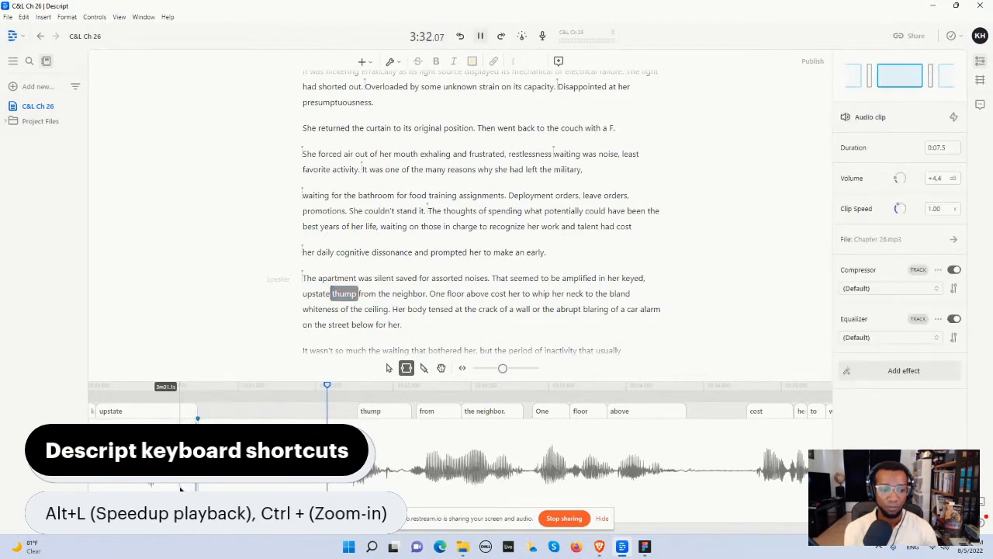
key("space")
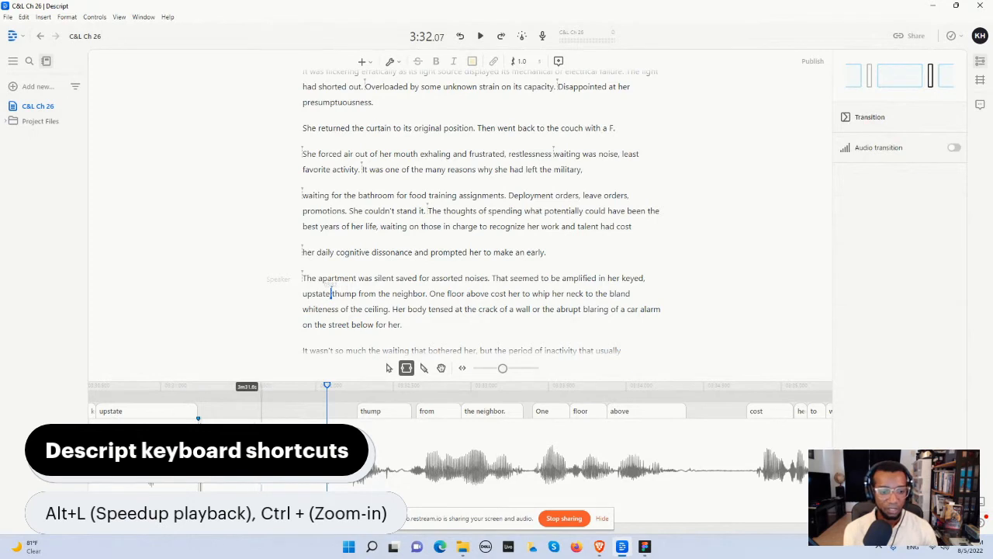
Step: Select about 0.8 s of the pause between "upstate" and "thump", then place the playhead at about 3:31.24
left_click_drag(197, 418, 326, 419)
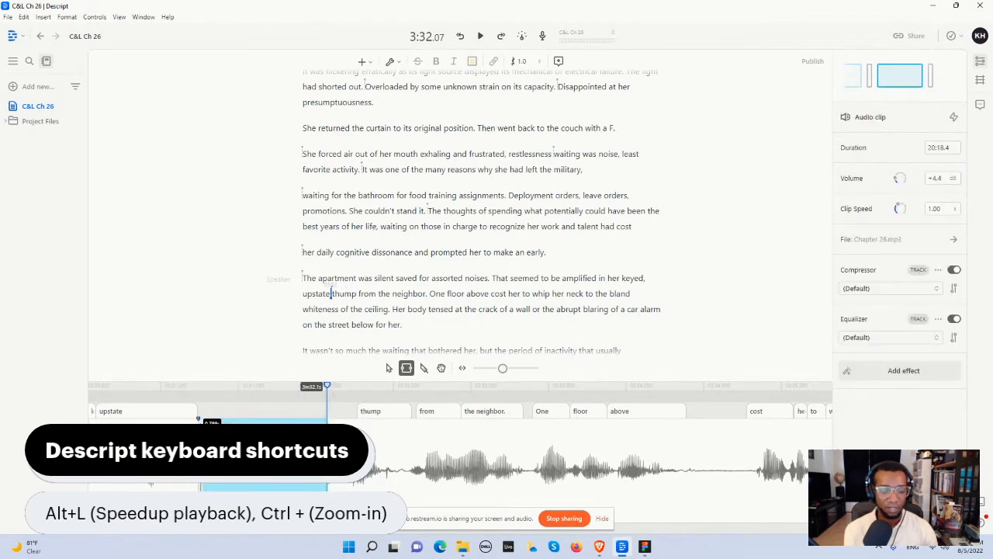
left_click(347, 489)
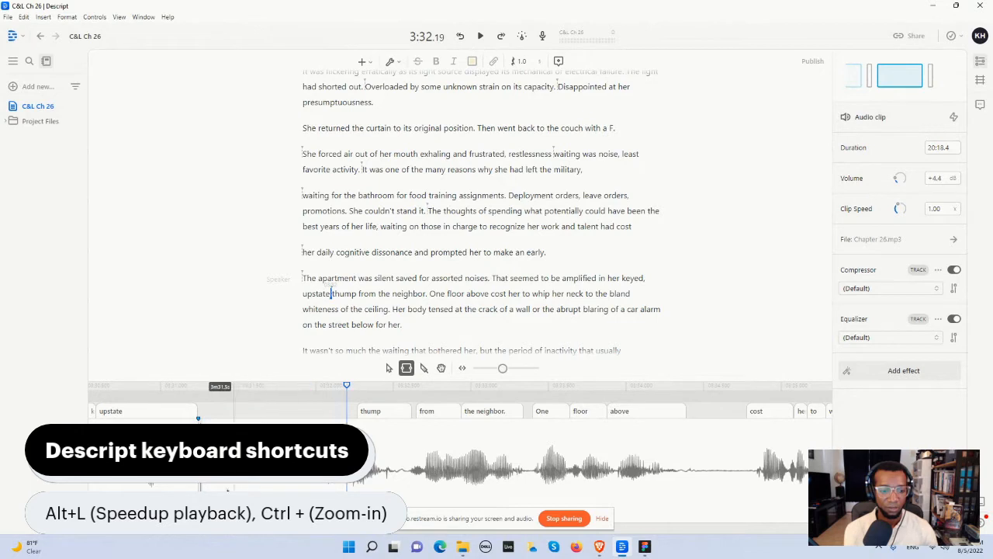
left_click(189, 487)
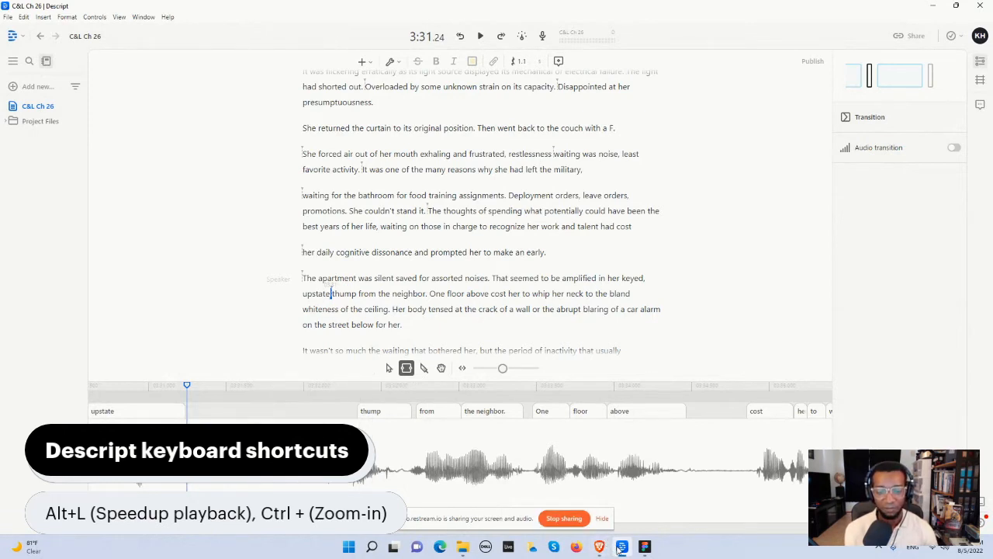
Step: Set the playback speed to 2.0x, replay across the pause after "upstate", and select about 0.9 s of it in the timeline
left_click(158, 486)
key("space")
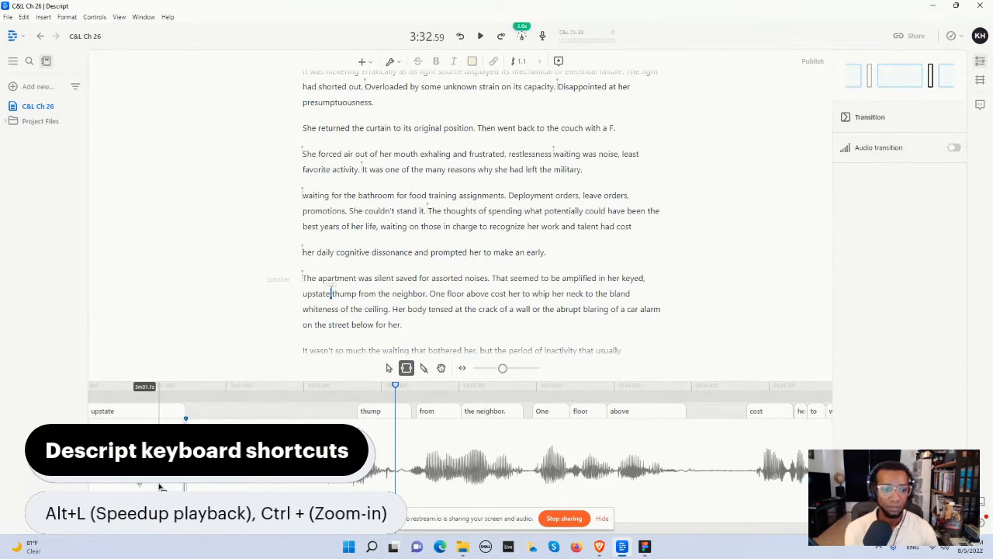
key("space")
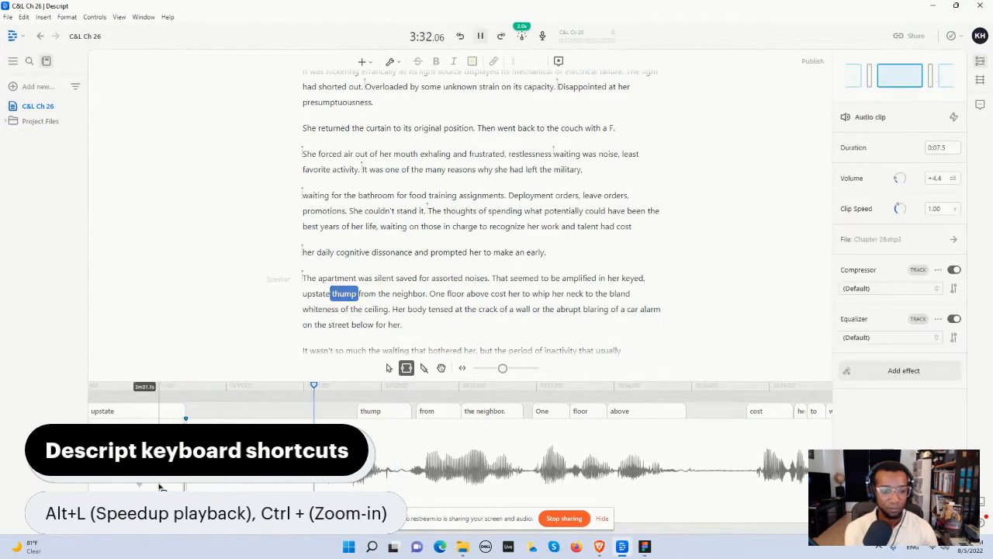
left_click_drag(327, 486, 197, 487)
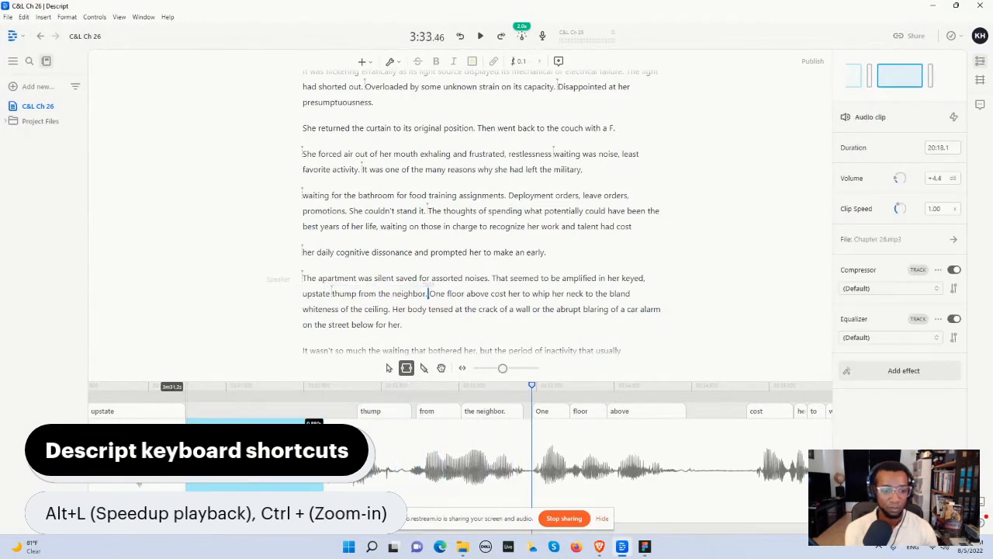
Step: Play from "upstate" through "Her", pausing at about 3:41.06, and delete about 1.5 s of the pause after "ceiling."
left_click(157, 488)
key("space")
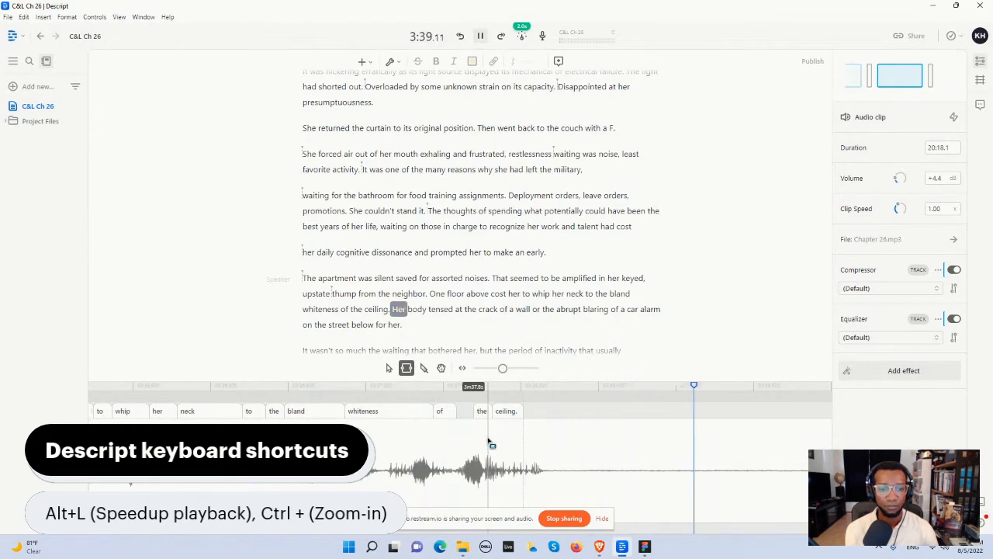
key("space")
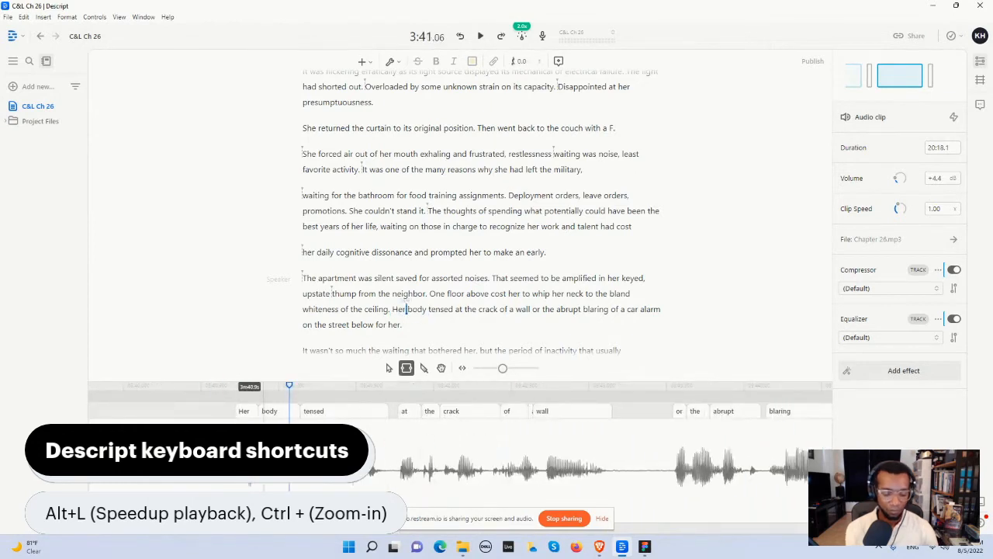
key("ctrl+minus")
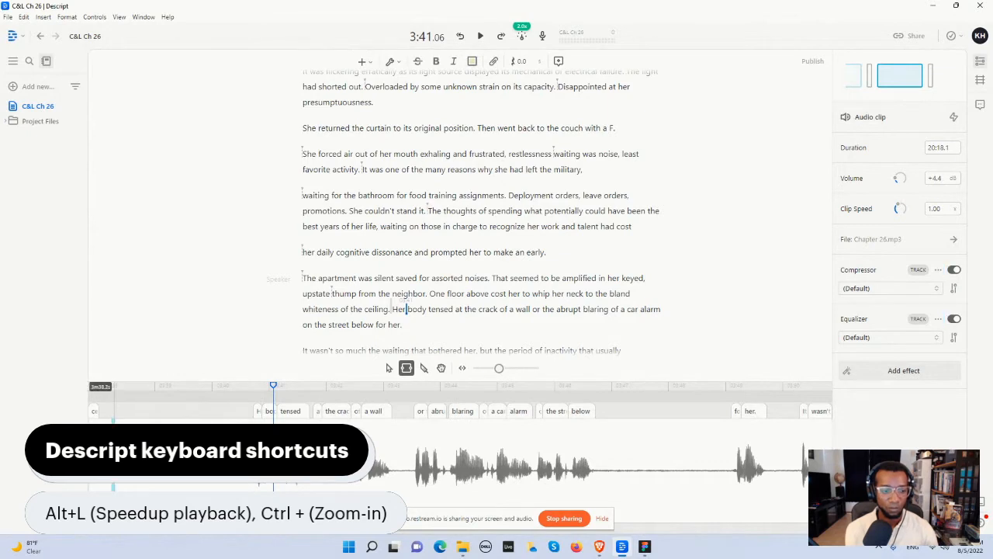
left_click_drag(114, 450, 215, 450)
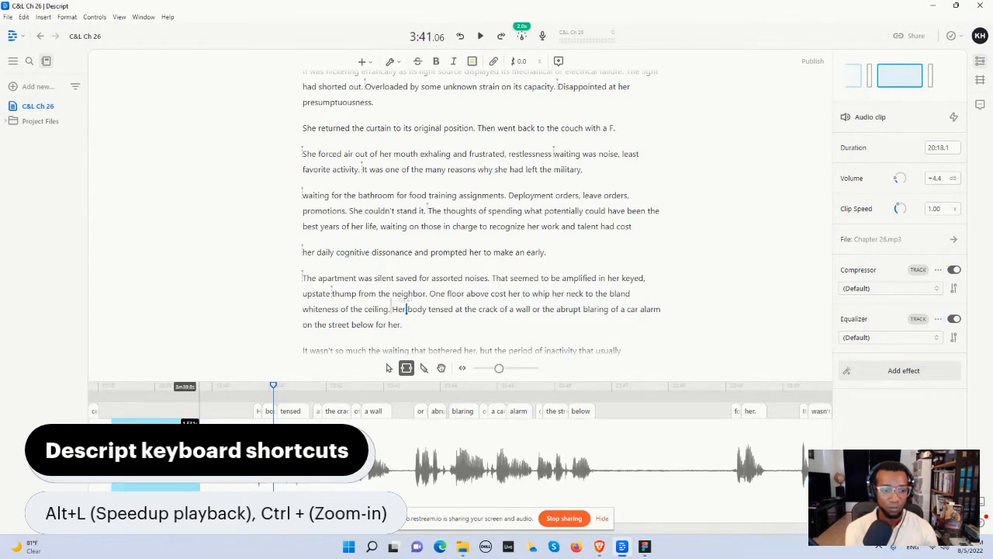
Step: Play on from "Her body tensed" and delete about 1.21 s of the pause between "below" and "for her."
left_click(426, 308)
key("space")
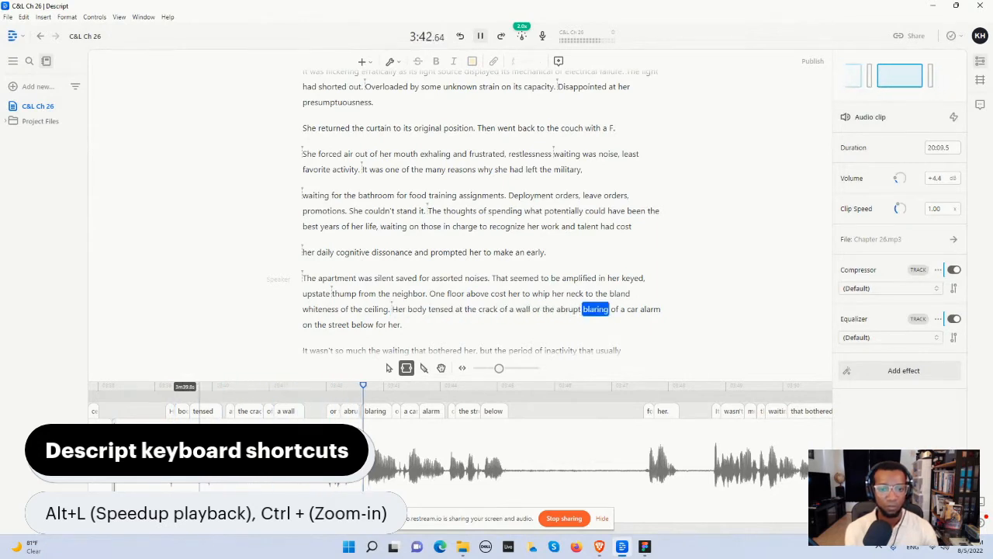
left_click(550, 497)
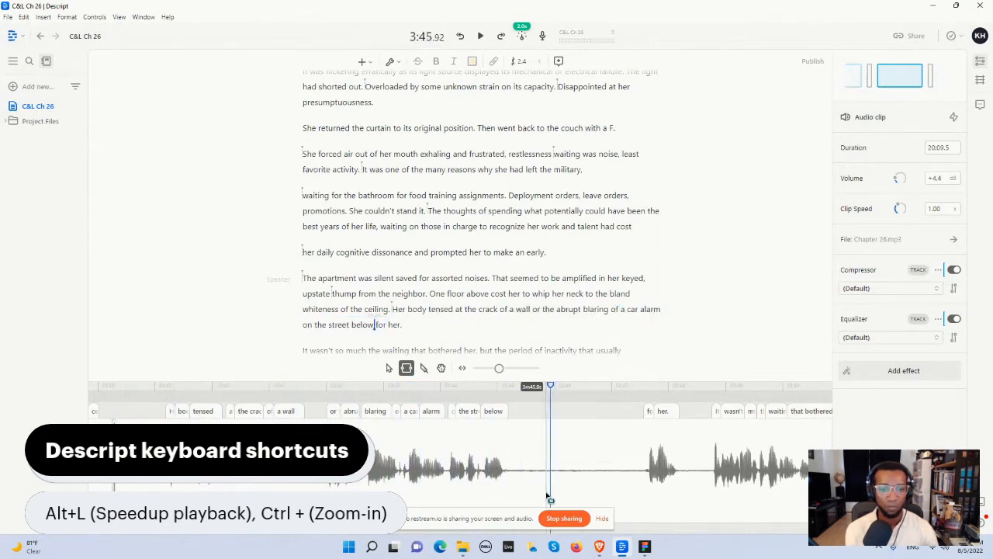
left_click_drag(512, 491, 581, 484)
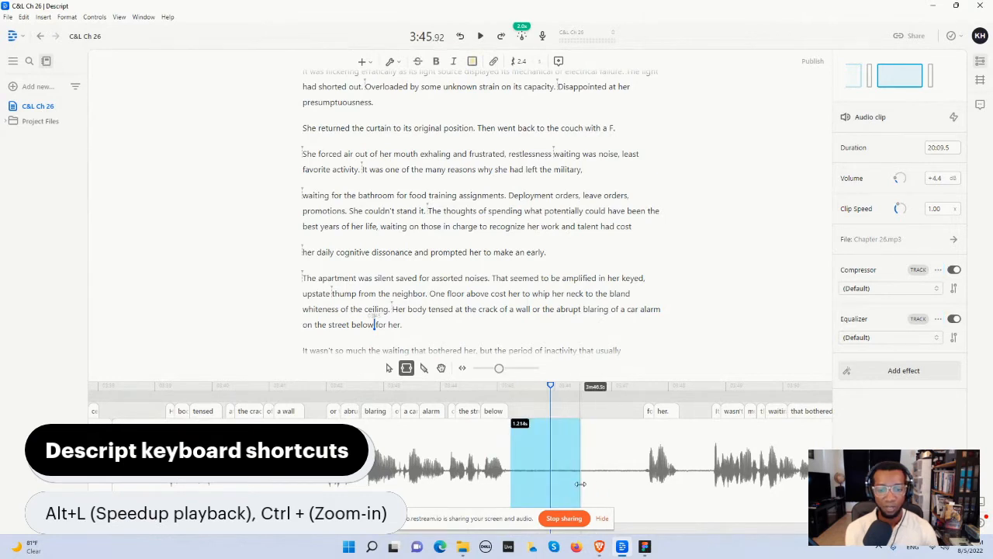
key("Delete")
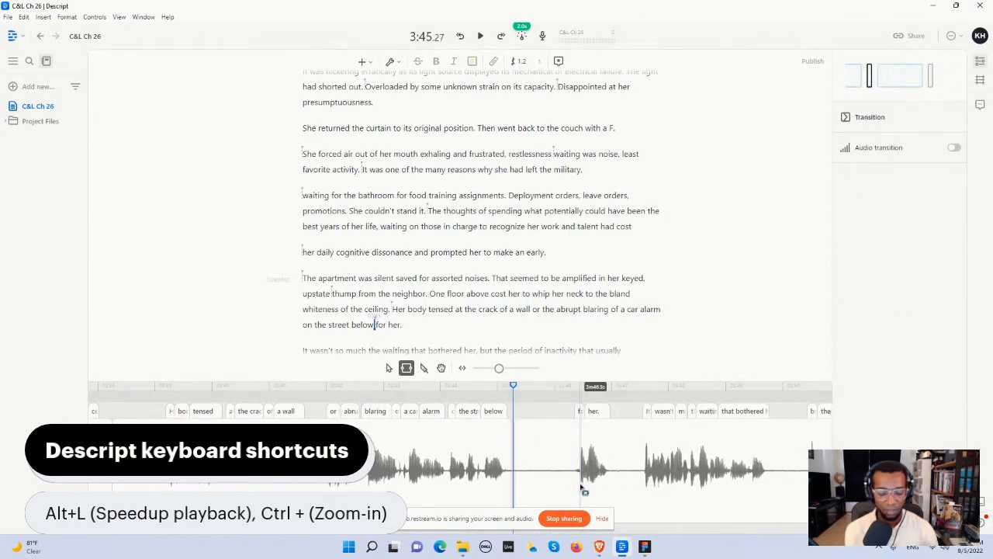
Step: Play across the shortened pause before "for her" to about 3:46.63, then move the playhead back to about 3:41.95
key("space")
key("space")
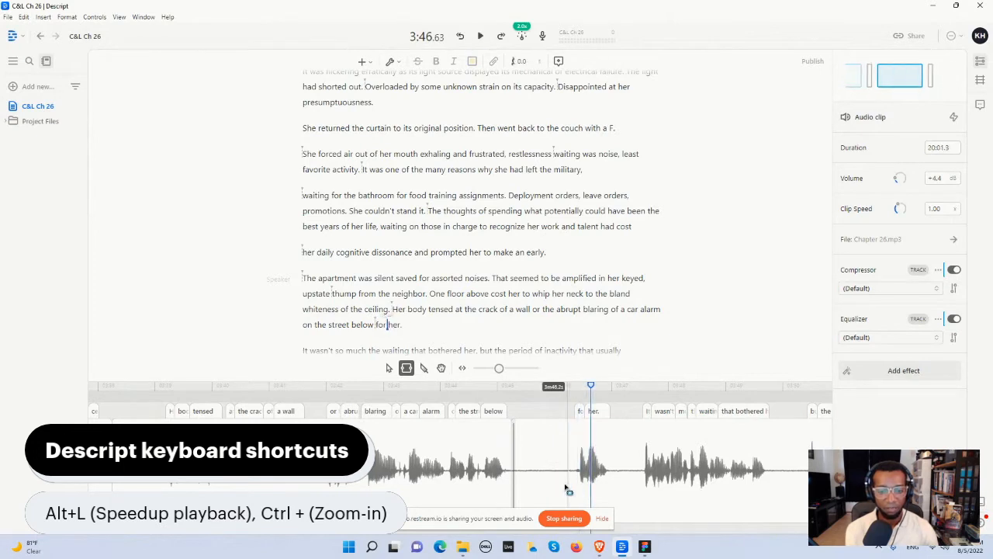
left_click(546, 485)
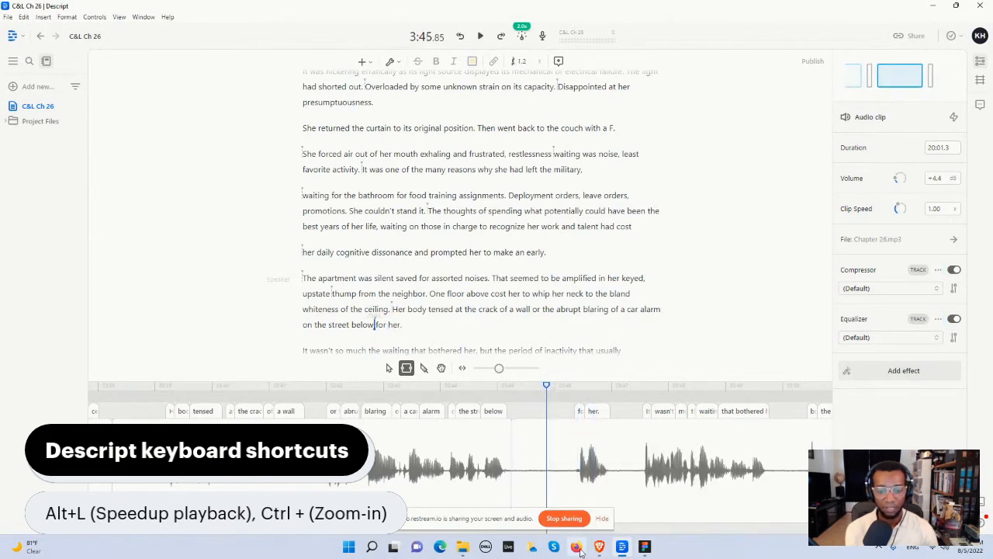
mouse_move(599, 548)
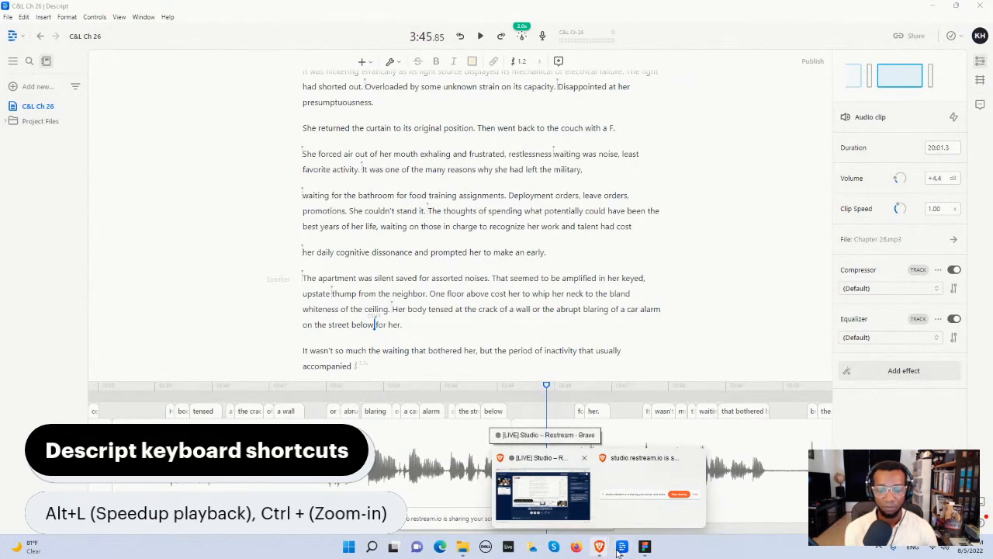
left_click(432, 483)
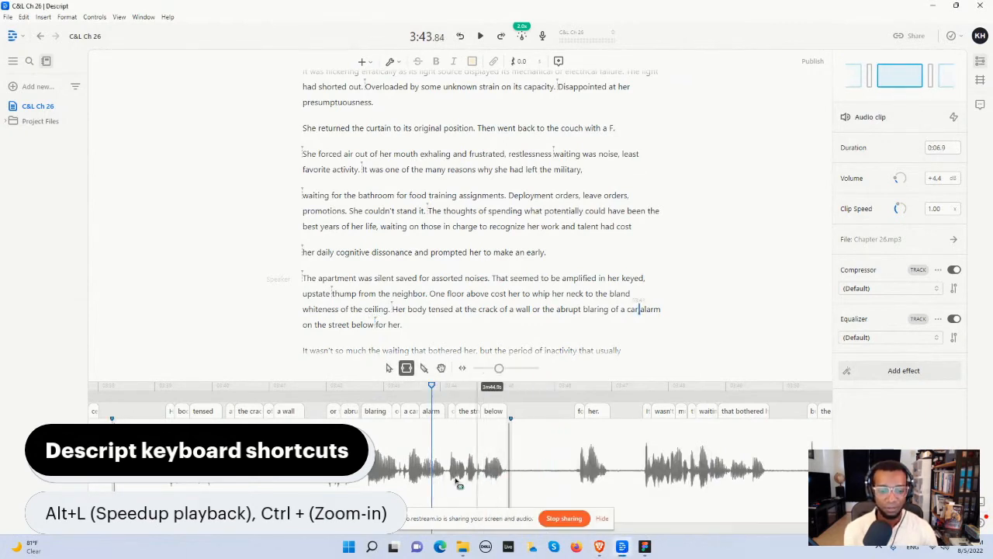
left_click(328, 486)
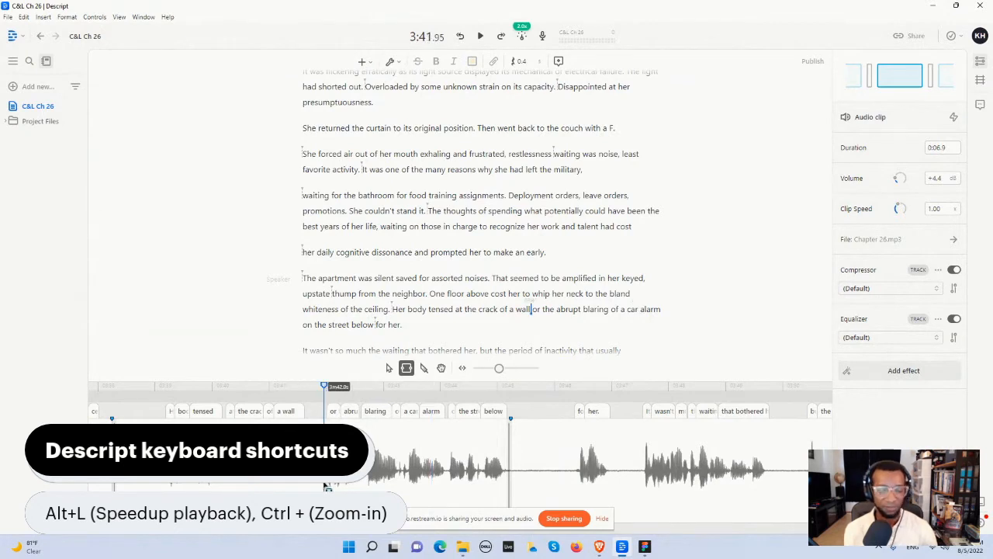
Step: Play on from about 3:41.95 through "usually accompanied" and delete part of the pause before "it was a woman of action"
key("space")
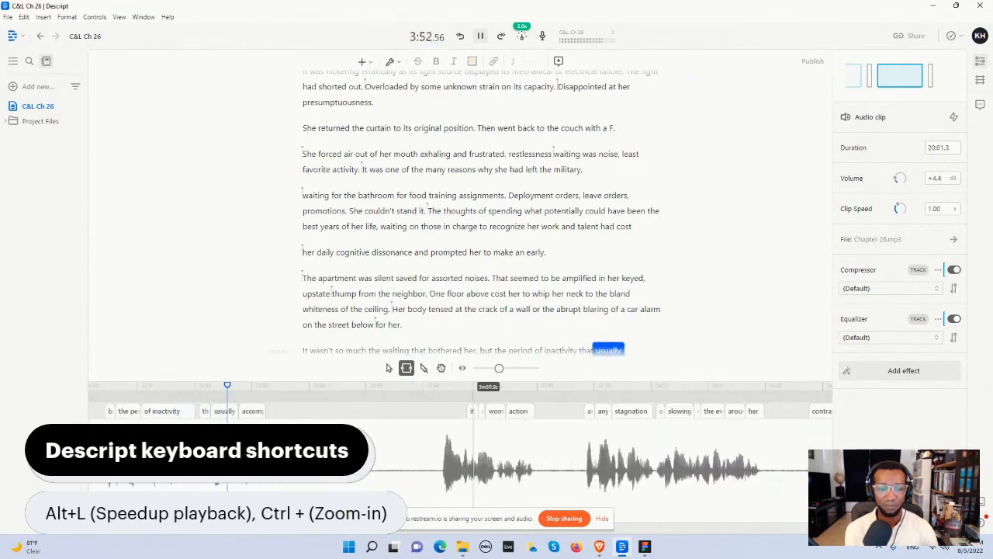
key("space")
left_click_drag(293, 487, 369, 484)
key("Delete")
Step: Play on to about 4:04.36 and delete about 1.7 s of the pause between "made her." and "it twisted"
key("space")
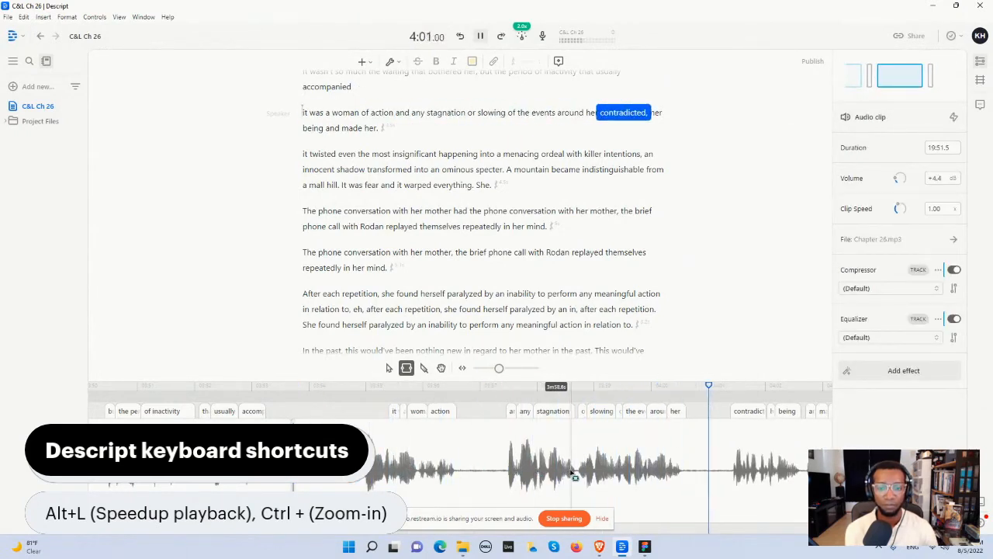
key("space")
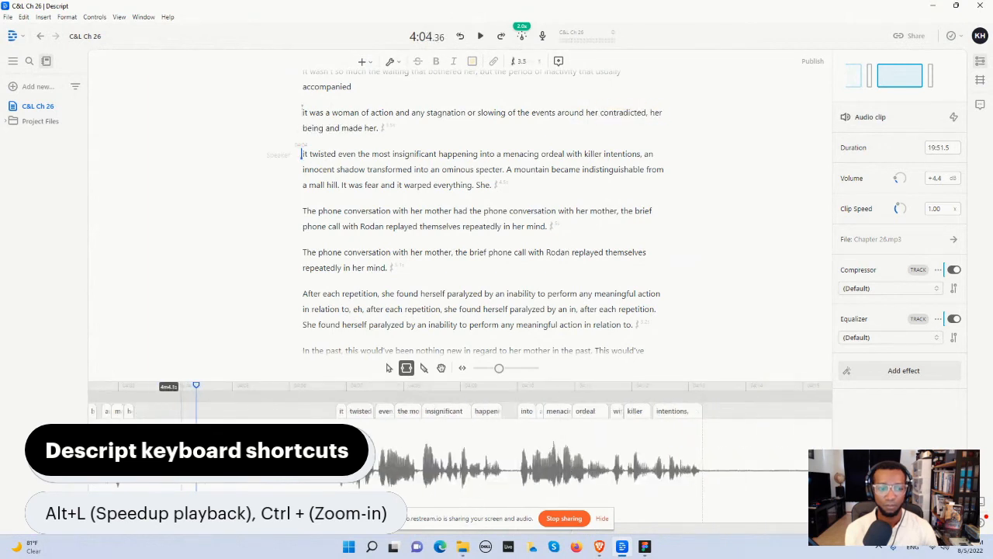
left_click_drag(164, 488, 250, 486)
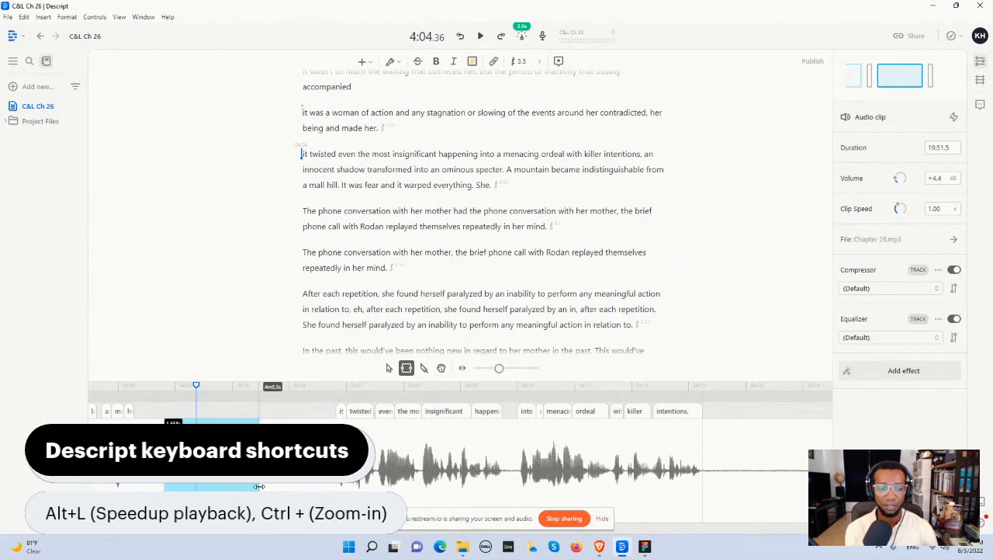
key("Delete")
Step: Play on to about 4:12.38 and delete part of the pause between "killer intentions," and "an innocent shadow"
key("space")
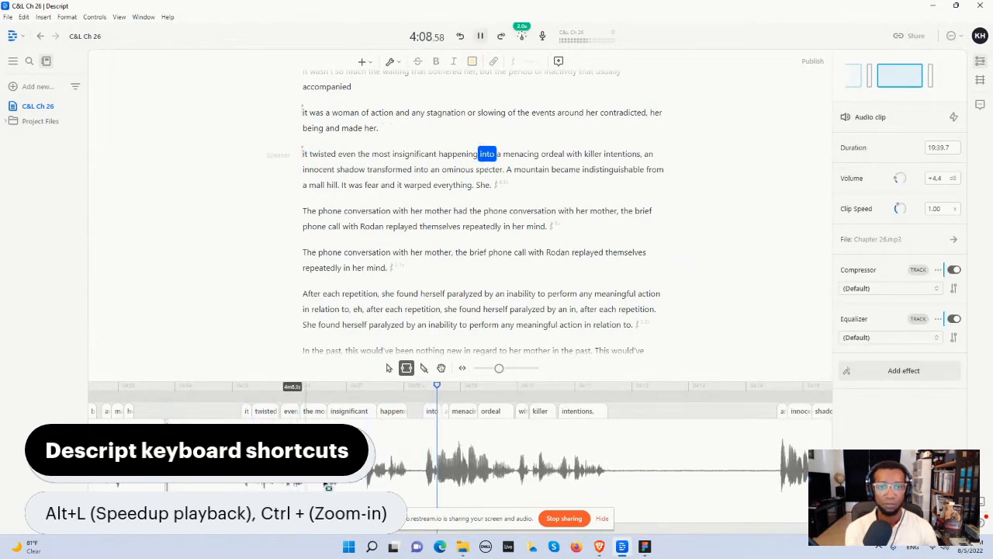
key("space")
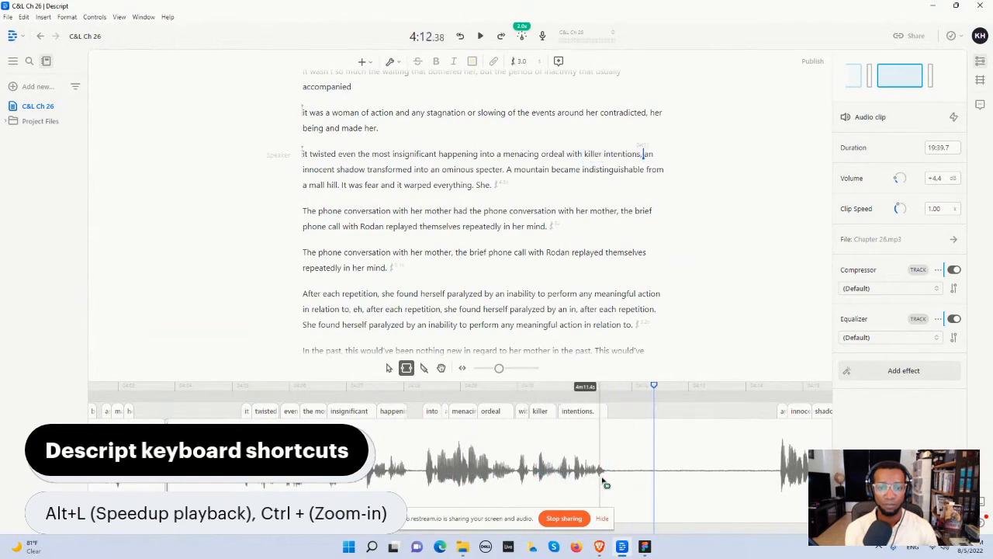
left_click_drag(611, 478, 707, 486)
key("Delete")
Step: Play on to about 4:21.43 and delete about 1.33 s of the pause between "hill." and "It was fear"
key("space")
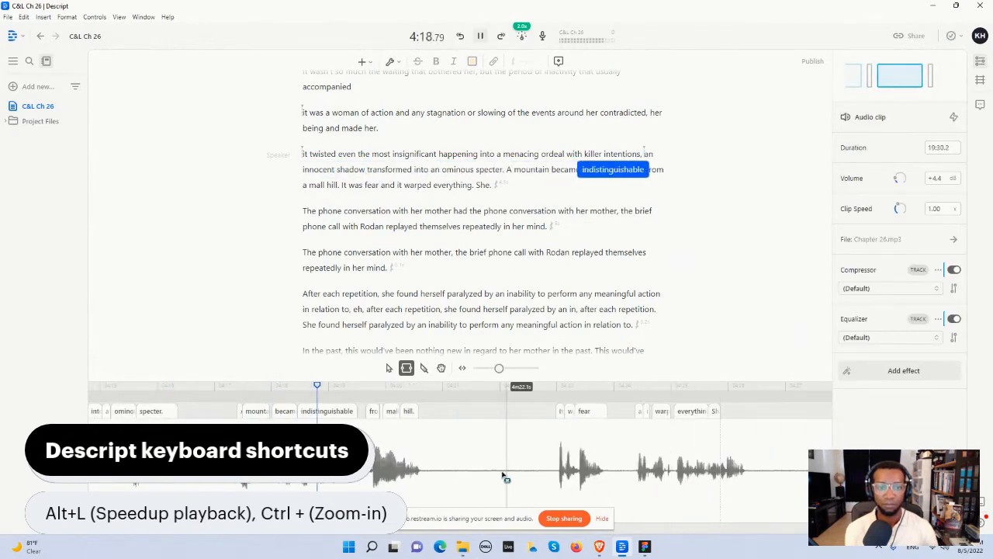
key("space")
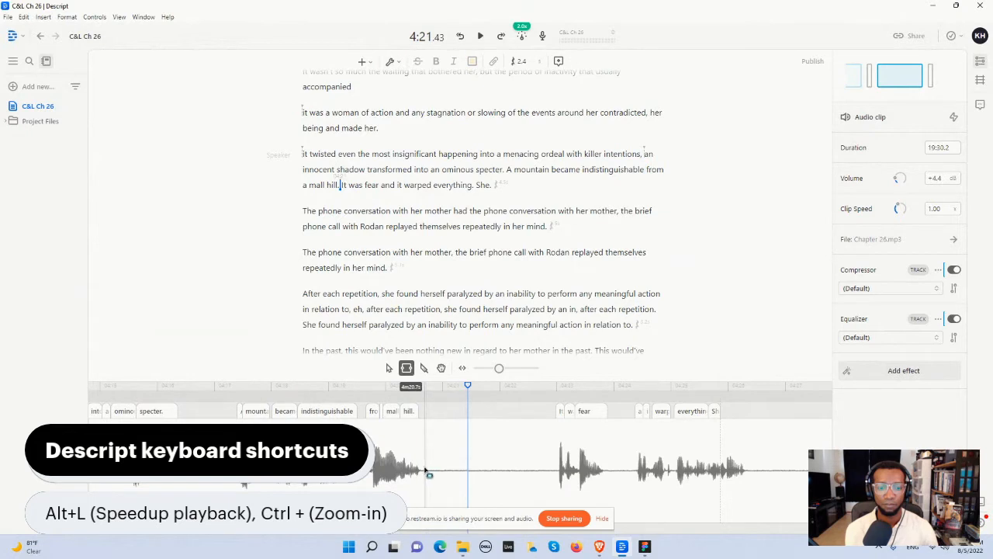
left_click_drag(424, 471, 498, 473)
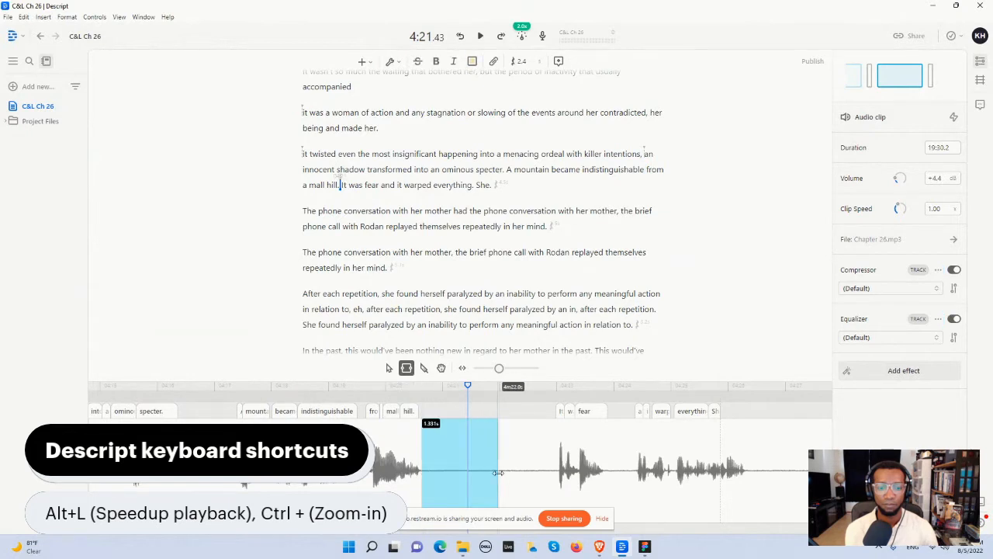
key("Delete")
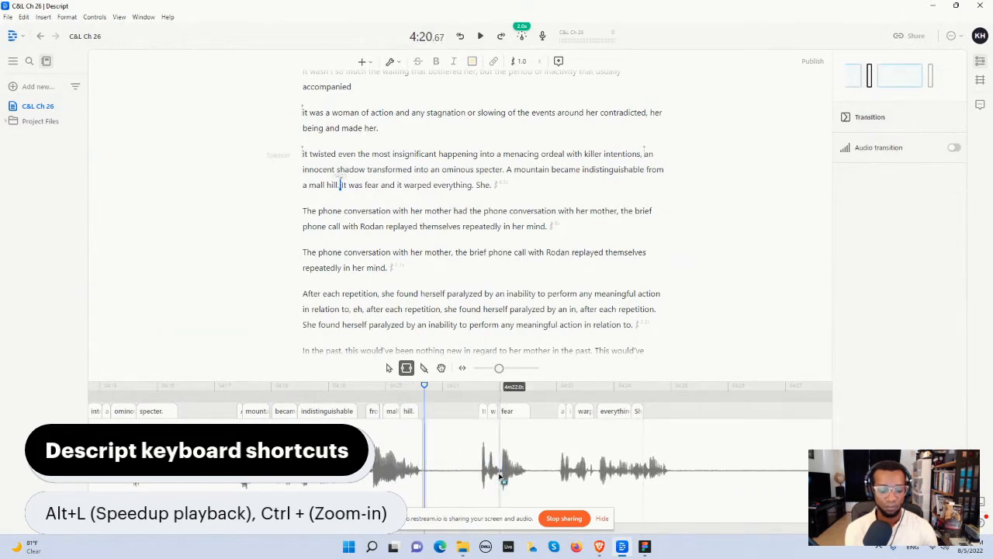
Step: Play on past "She.", hiding the screen-sharing notice, and move the playhead back to about 4:25.03
key("space")
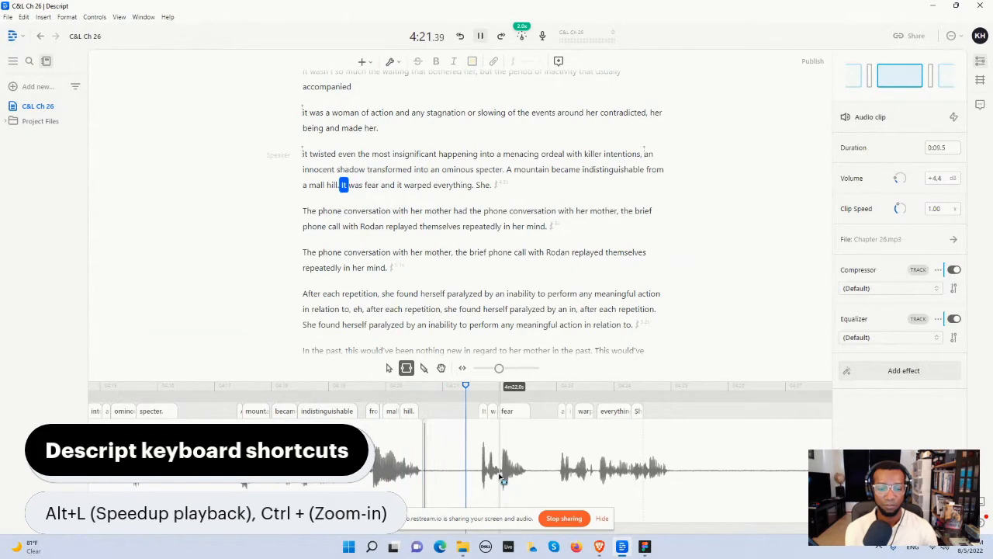
left_click(602, 519)
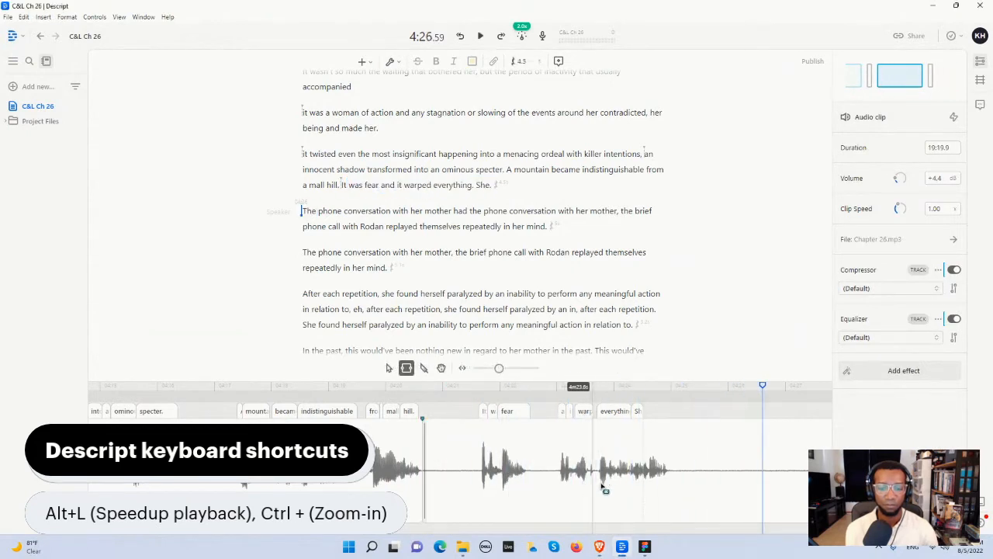
left_click(674, 491)
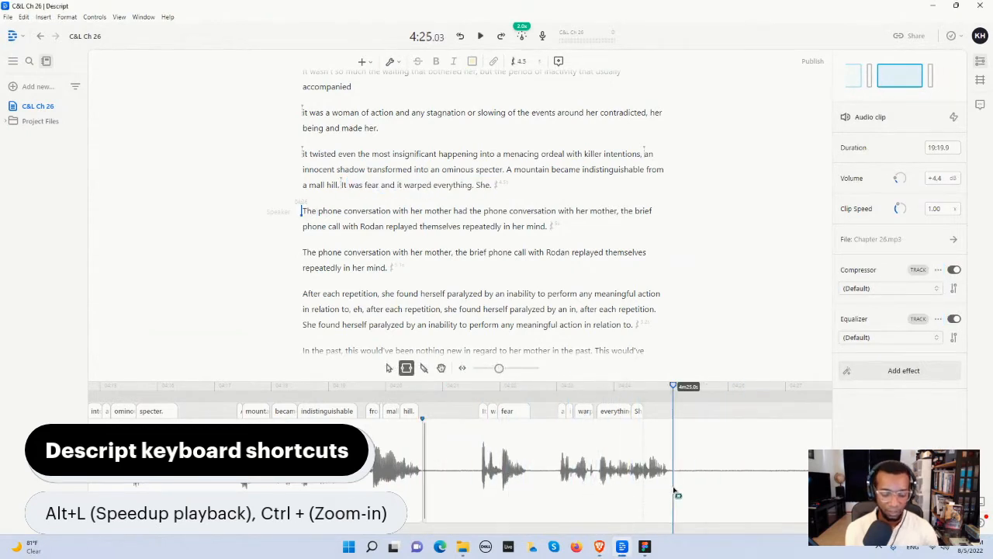
Step: Delete about 2.4 s of the pause after "She.", starting at the playhead
key("ctrl+equal")
key("ctrl+equal")
key("ctrl+equal")
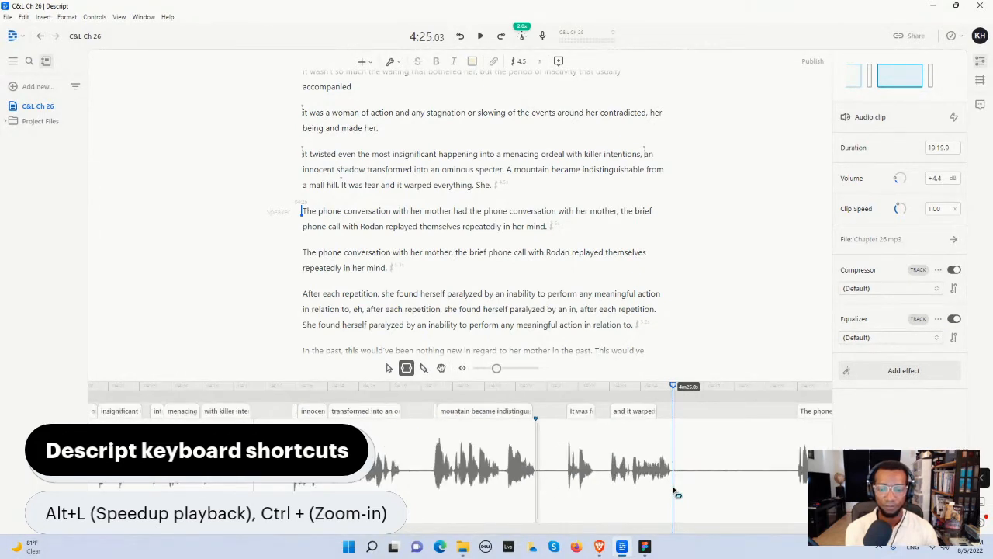
left_click_drag(684, 490, 751, 492)
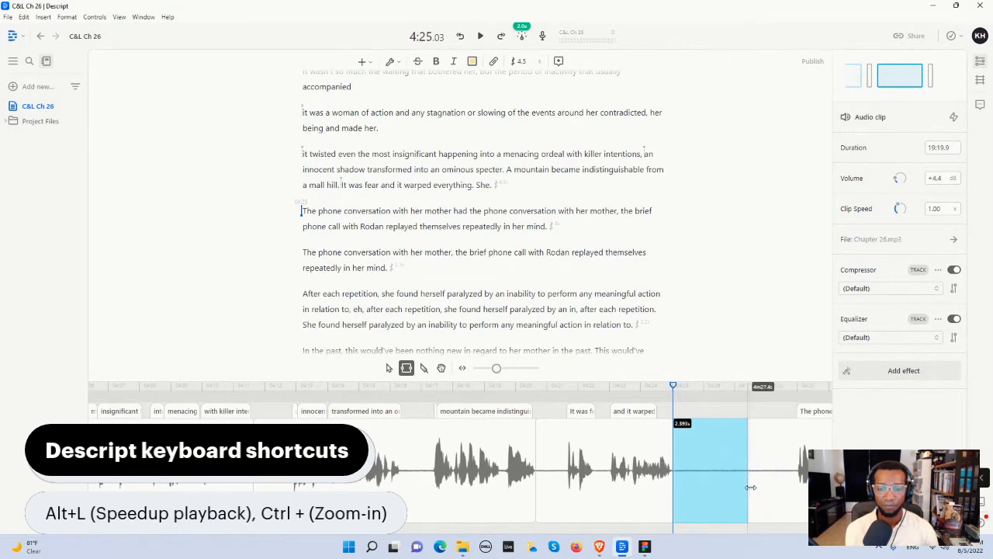
key("Delete")
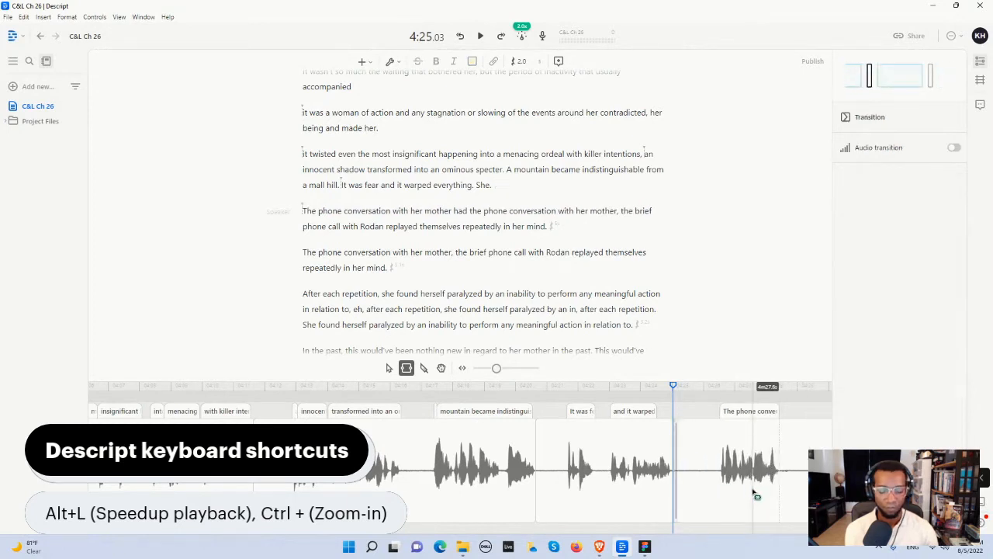
Step: Play on to about 4:29.38 and delete the false start "The phone conversation with her mother had" from the script
key("space")
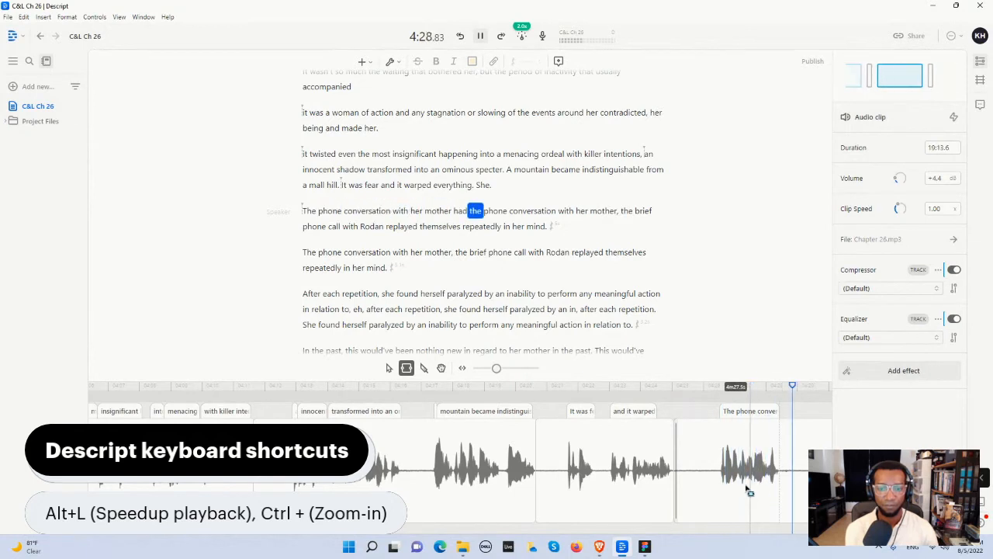
key("space")
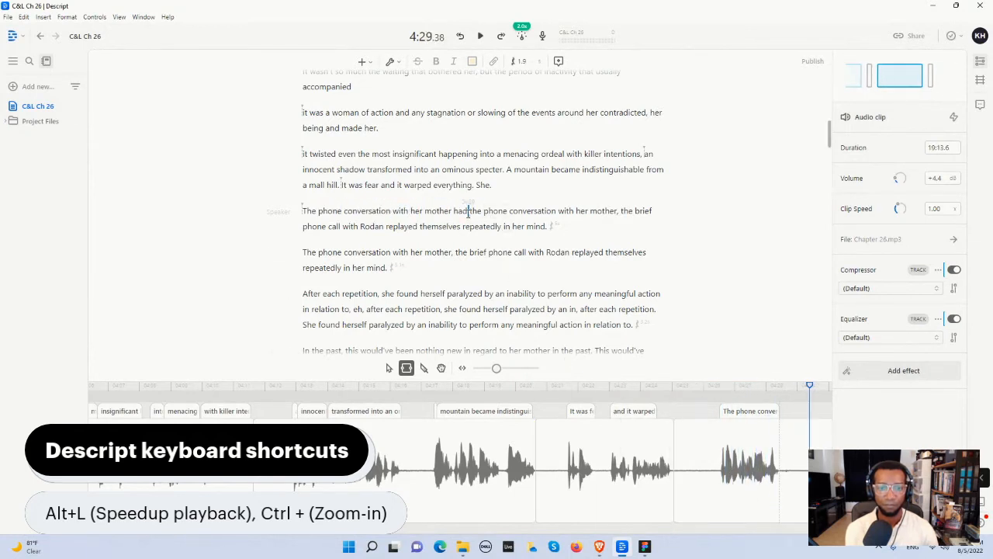
left_click_drag(468, 212, 304, 215)
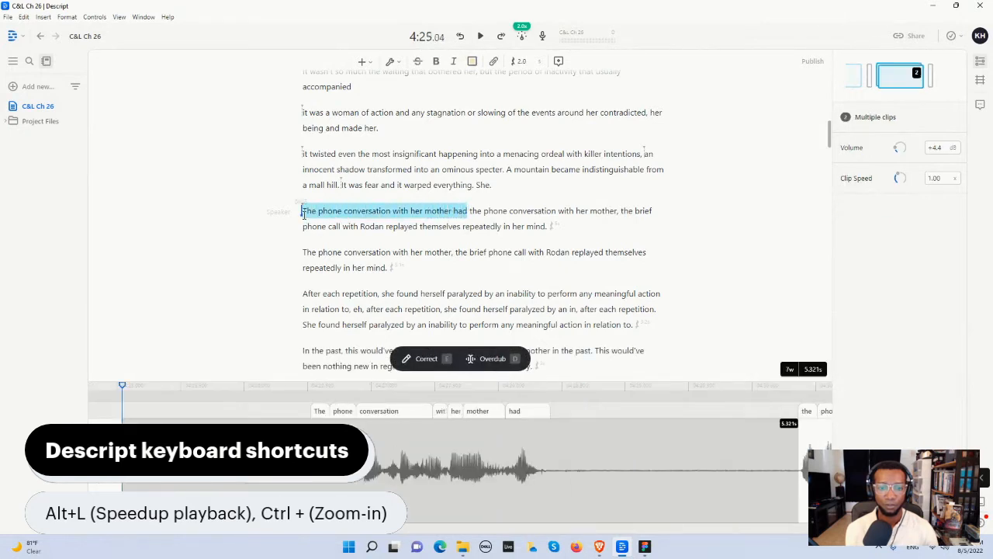
key("BackSpace")
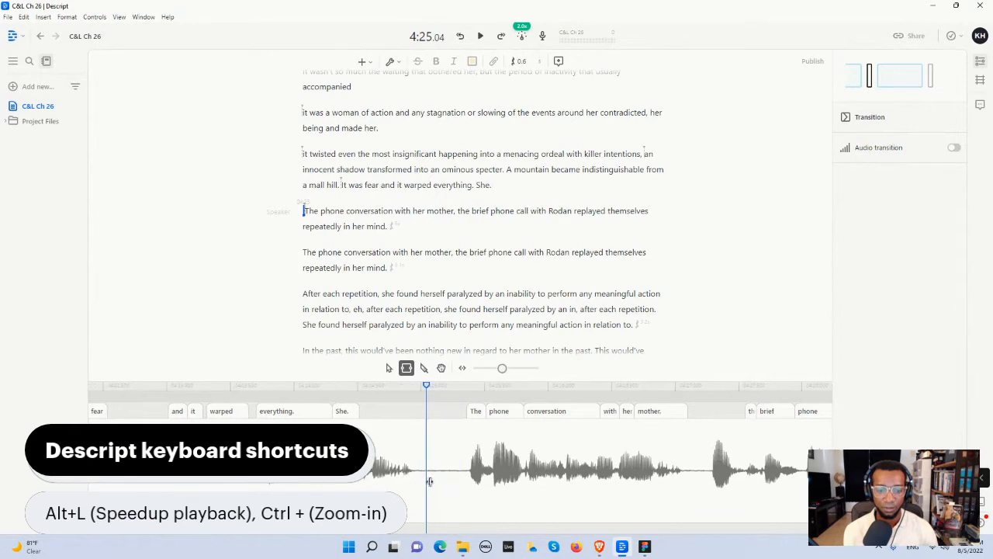
Step: Extend the clip edges at the cut after "She." so the pause before "The phone conversation" is about 1.03 s
left_click_drag(423, 480, 464, 484)
left_click(421, 482)
left_click_drag(417, 482, 503, 494)
left_click(528, 505)
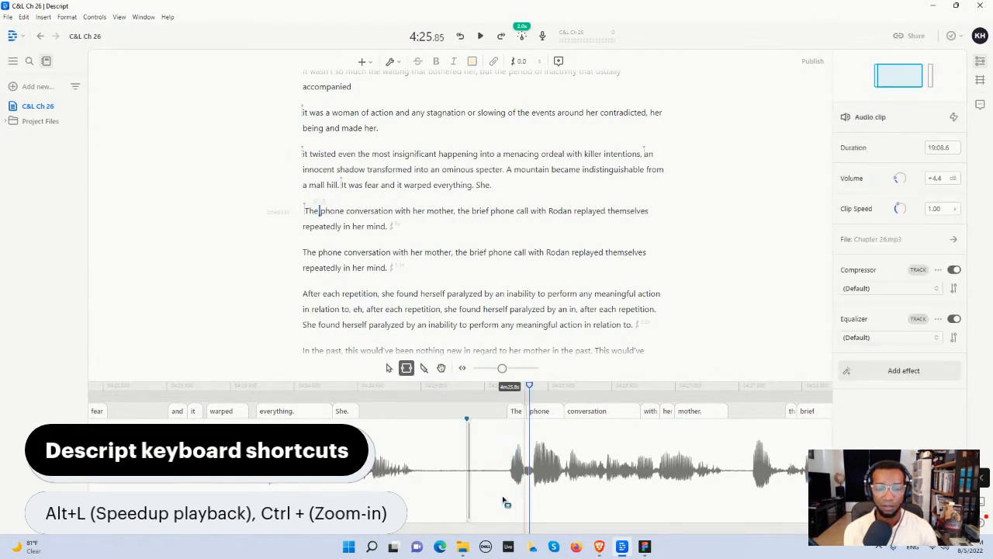
left_click_drag(468, 495, 450, 495)
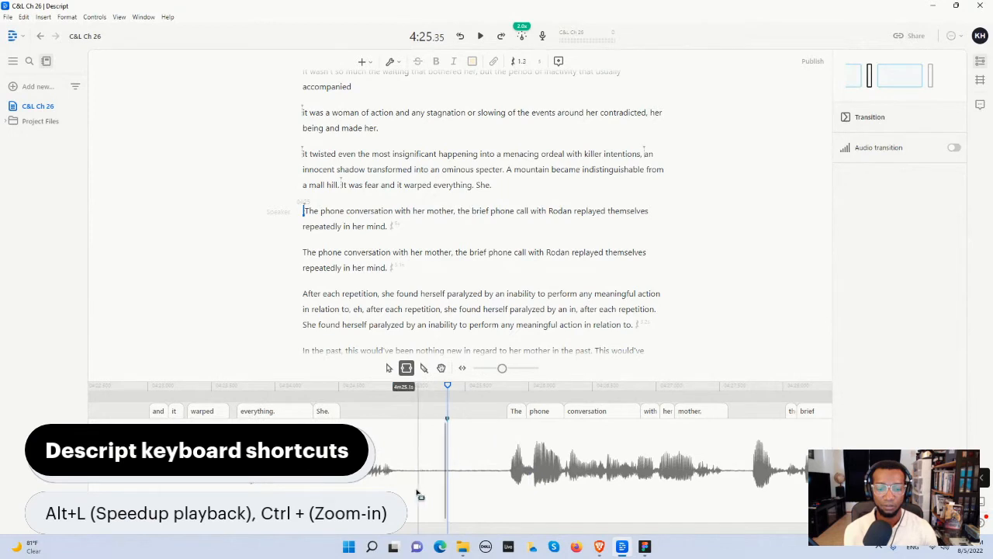
left_click_drag(445, 493, 528, 505)
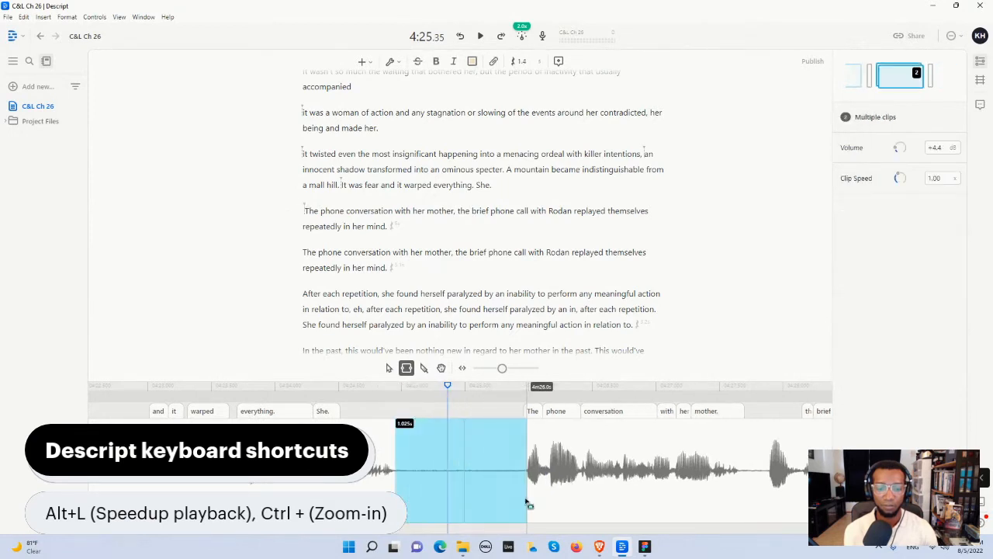
Step: Replay from the start of the lengthened pause through "repeatedly in her mind.", pausing at about 4:32.96
left_click(404, 482)
key("space")
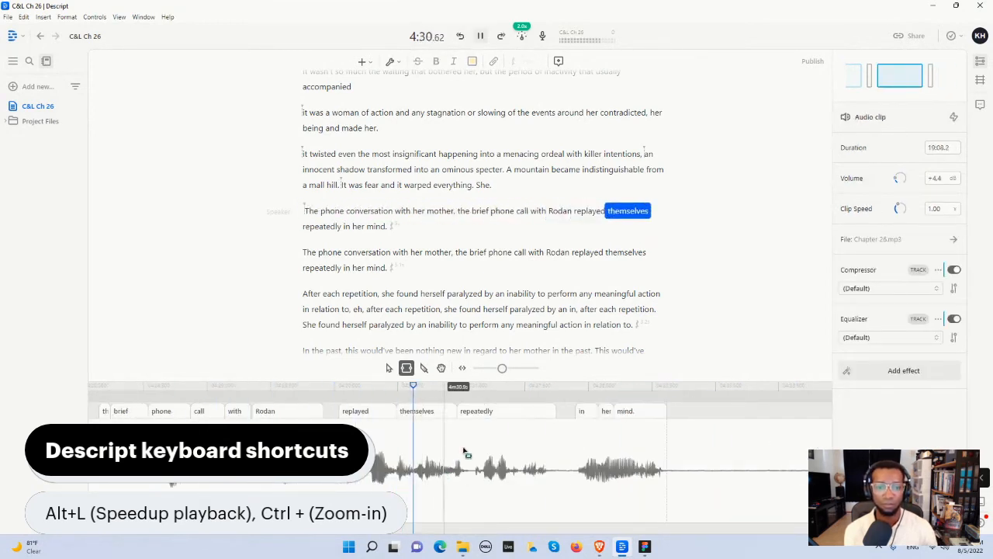
key("space")
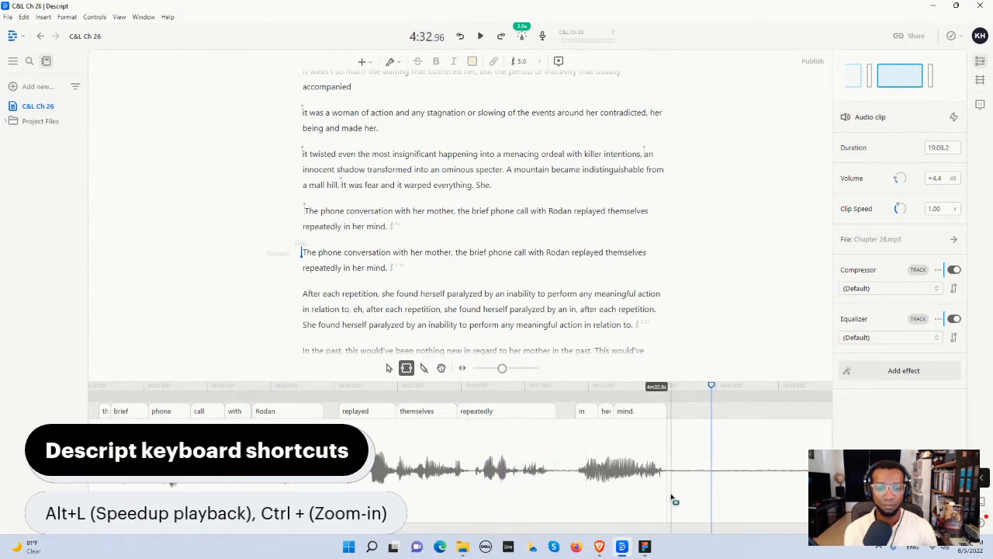
Step: Delete about 4.01 s of the pause after the first "repeatedly in her mind.", starting at about 4:32.64
key("ctrl+minus")
key("ctrl+minus")
key("ctrl+minus")
key("ctrl+minus")
key("ctrl+minus")
key("ctrl+minus")
key("ctrl+minus")
key("ctrl+minus")
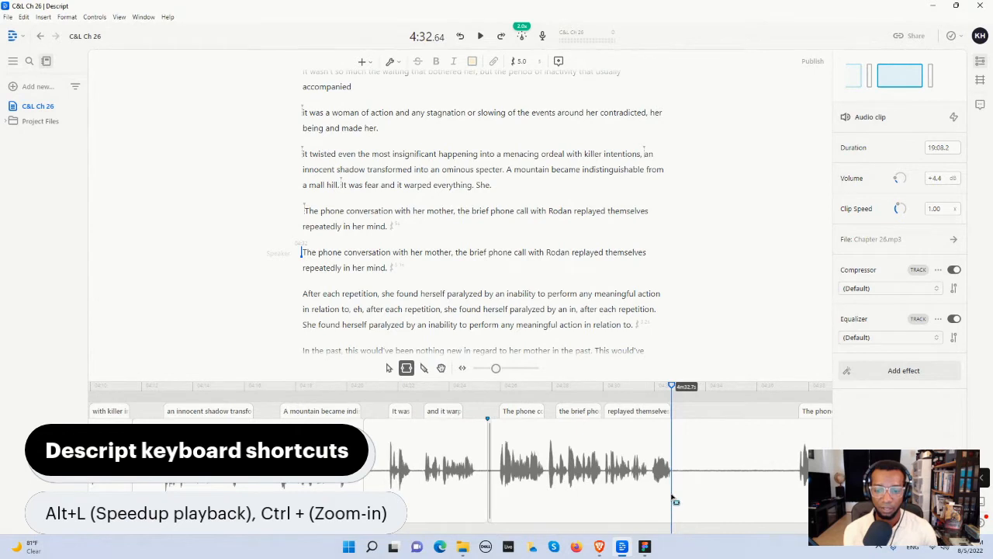
left_click_drag(675, 500, 765, 491)
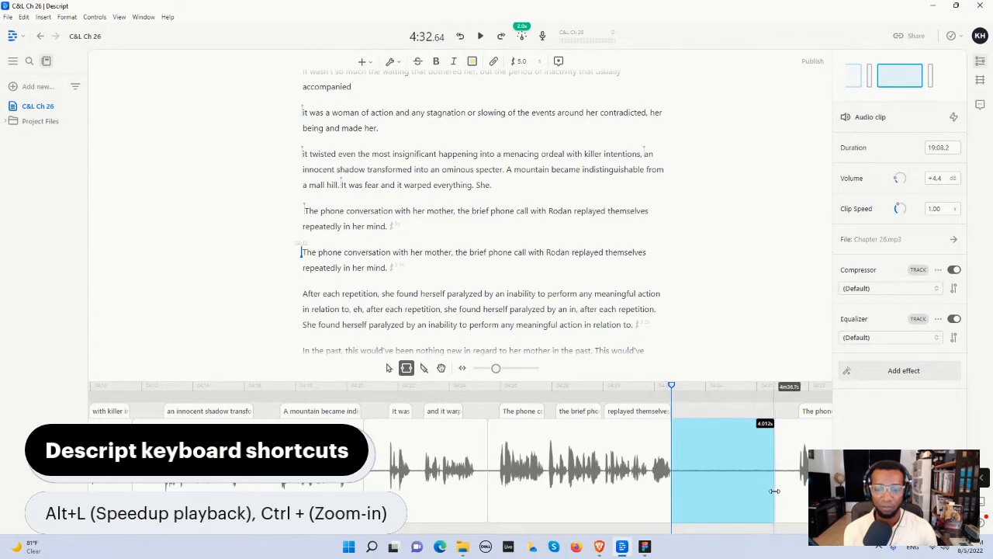
key("Delete")
Step: Play on into the repeated take, pausing at about 4:36.00, and delete the first "The phone conversation… repeatedly in her mind." passage
key("space")
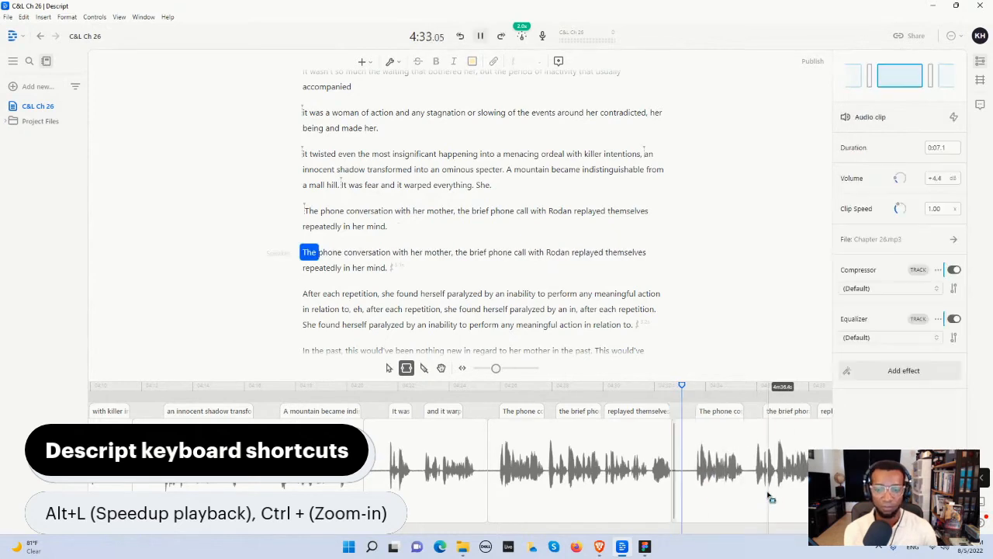
key("space")
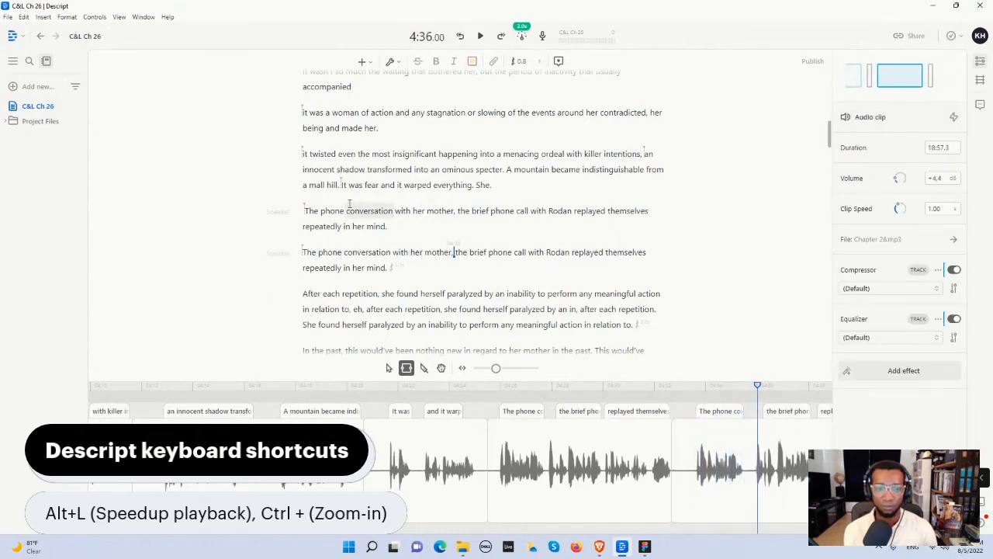
left_click_drag(388, 226, 302, 211)
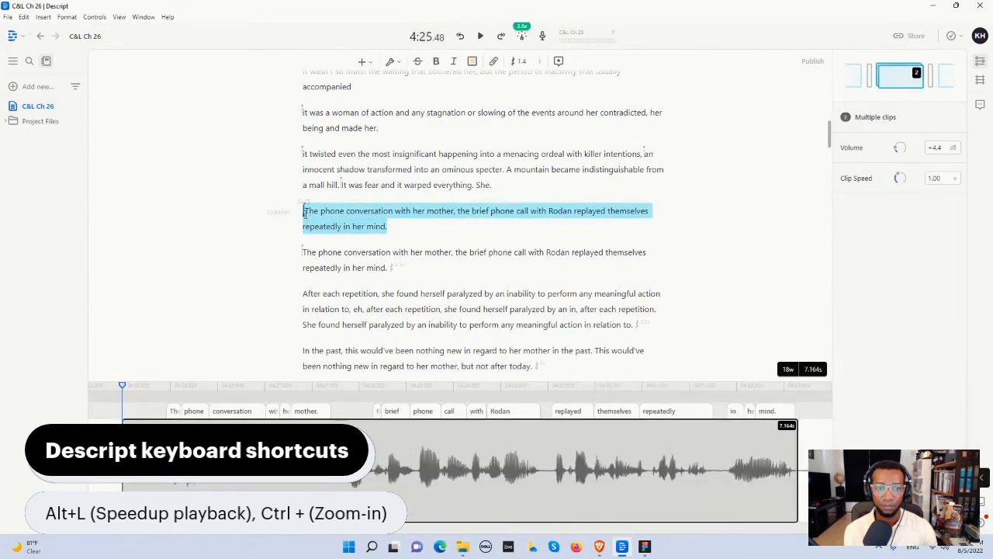
key("BackSpace")
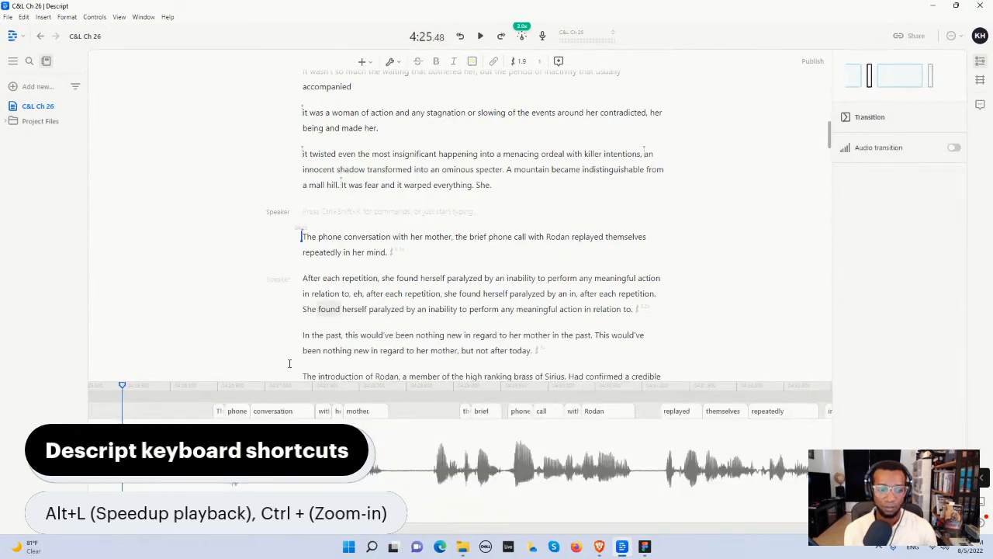
Step: Return to the new cut at about 4:25.48 and extend its clip edge to lengthen the pause before "The phone conversation"
key("alt+j")
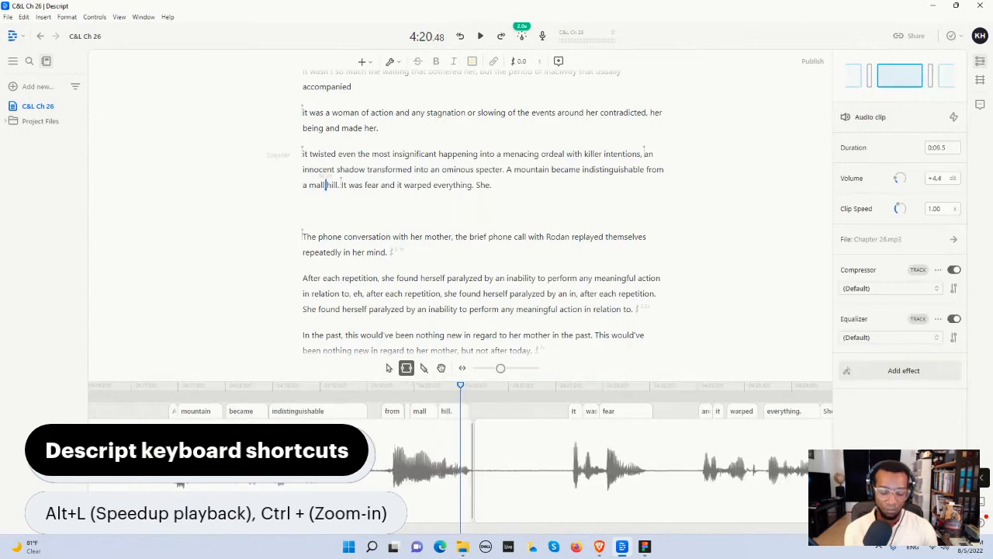
key("alt+l")
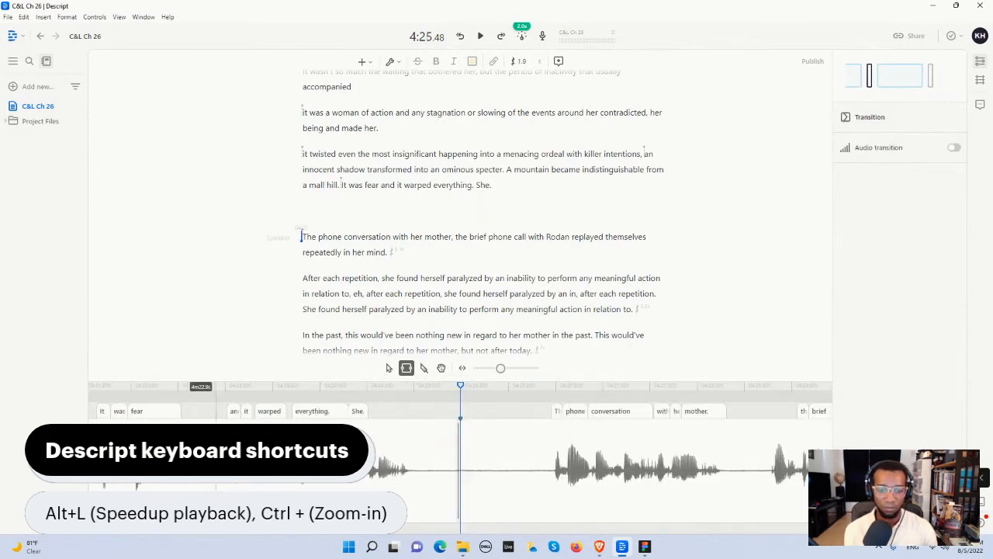
left_click_drag(460, 493, 472, 492)
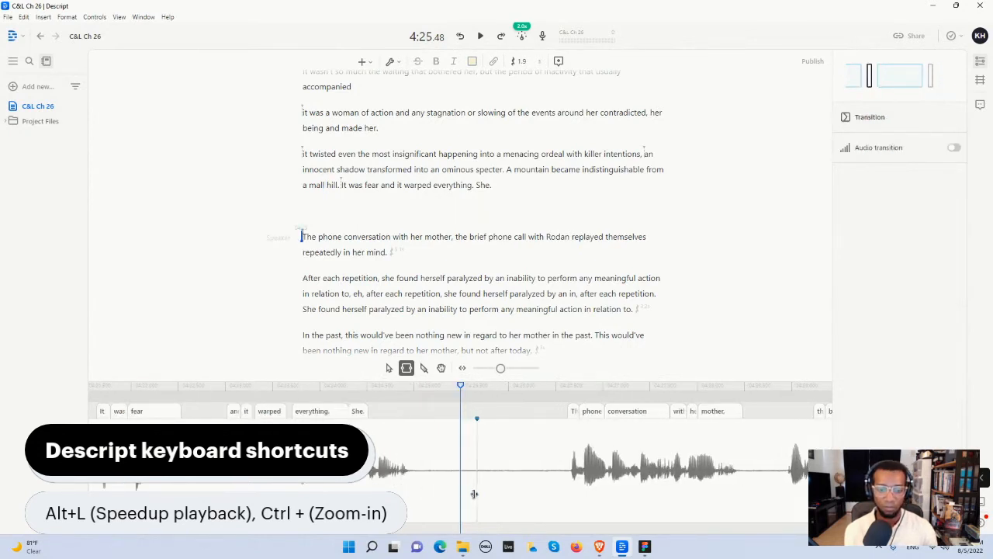
left_click_drag(415, 509, 565, 513)
left_click(588, 521)
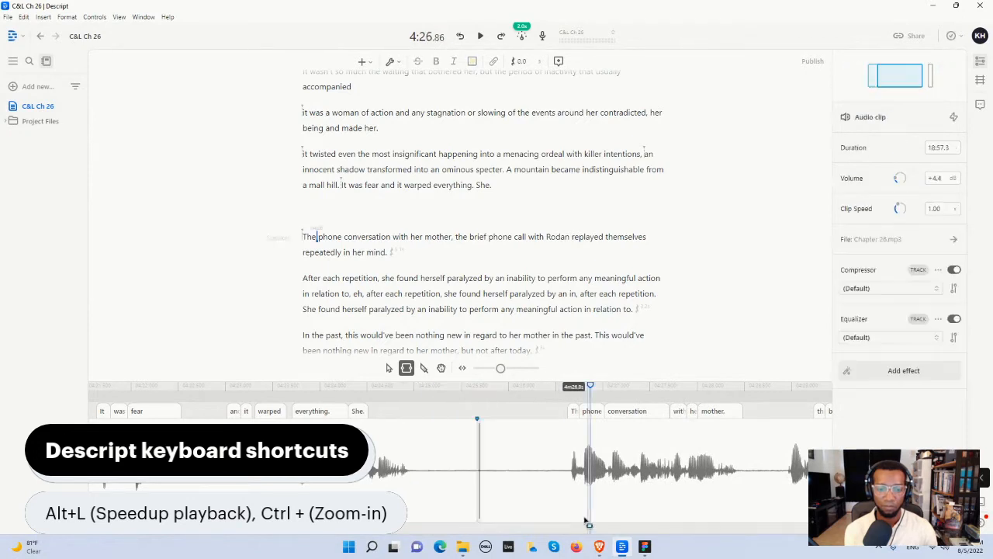
Step: Trim the clip edge to shorten the pause before "The phone conversation" and replay from there, pausing at about 4:34.71
left_click_drag(479, 497, 546, 508)
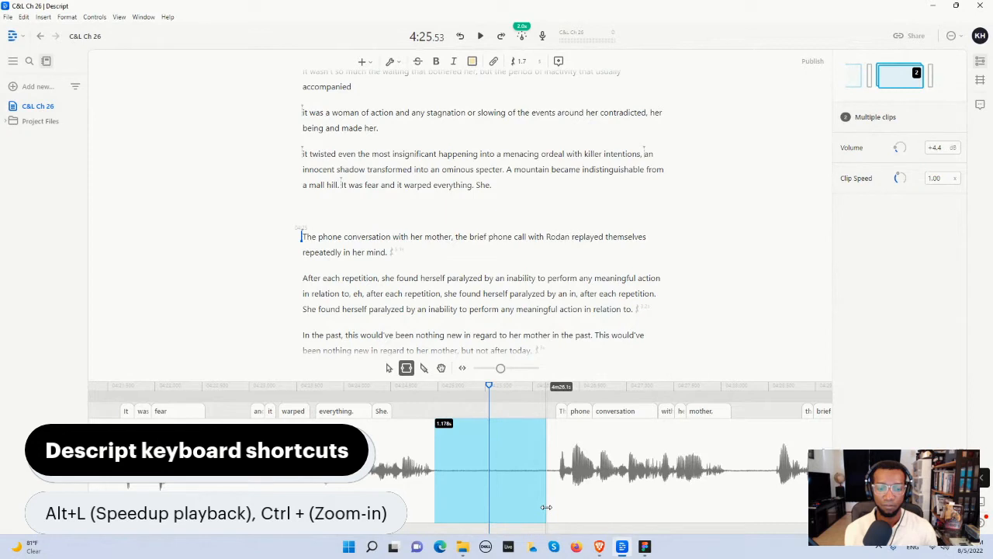
left_click(432, 498)
key("space")
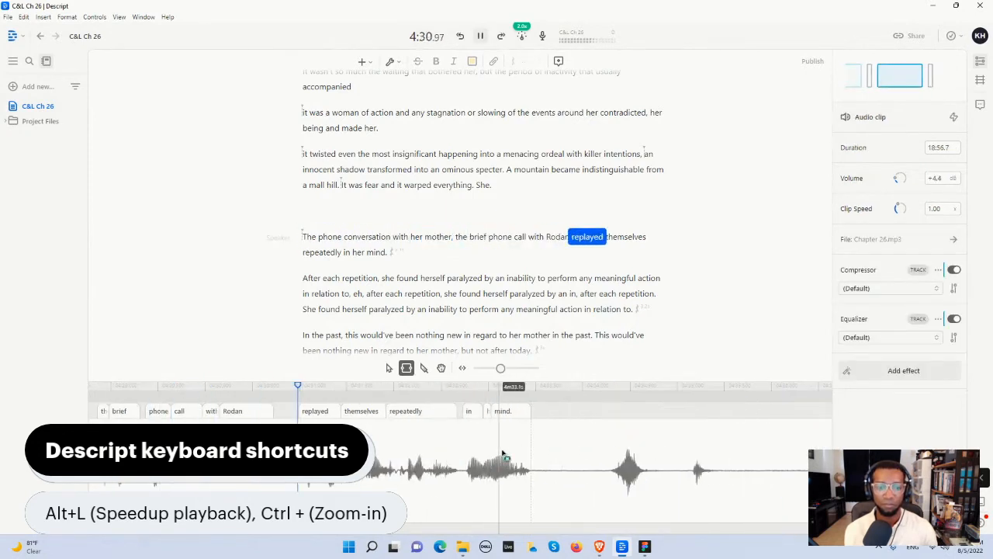
key("space")
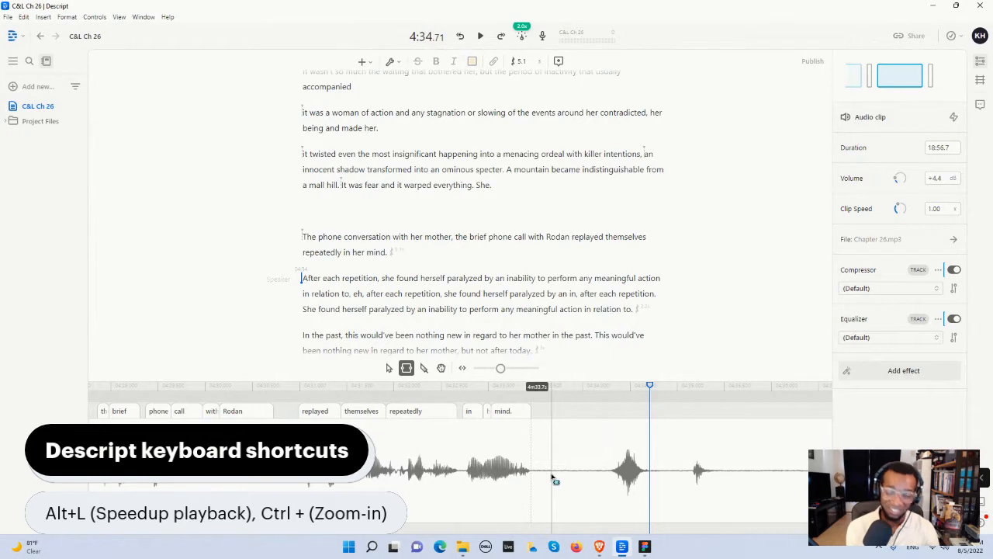
Step: Delete about 3.99 s of the pause after "repeatedly in her mind.", starting at about 4:33.5
scroll(555, 480, "down", 3)
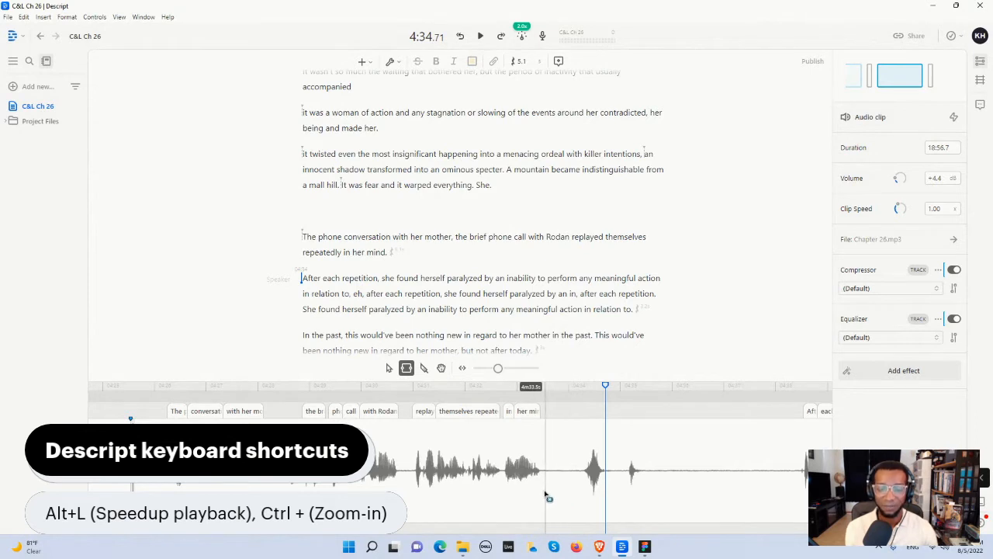
left_click_drag(544, 493, 749, 484)
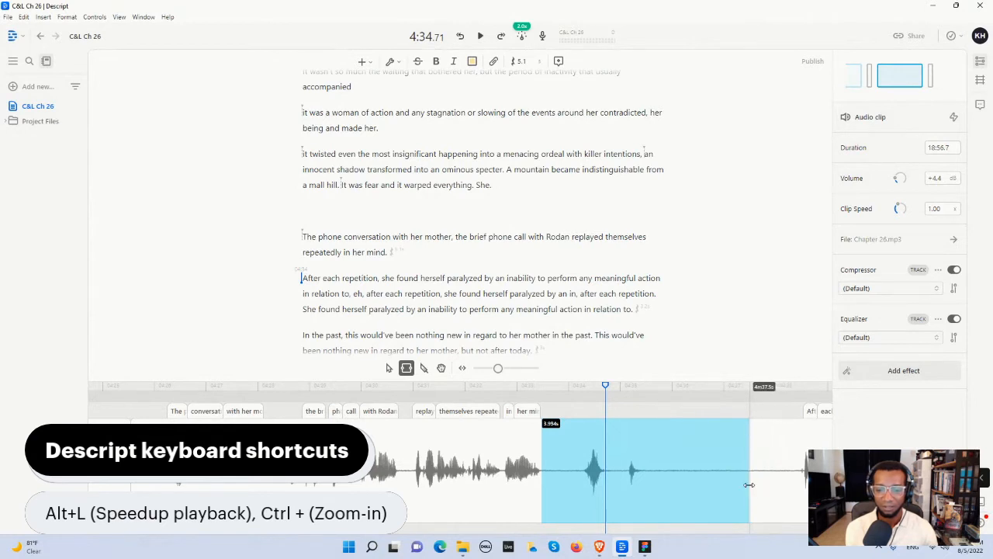
key("Delete")
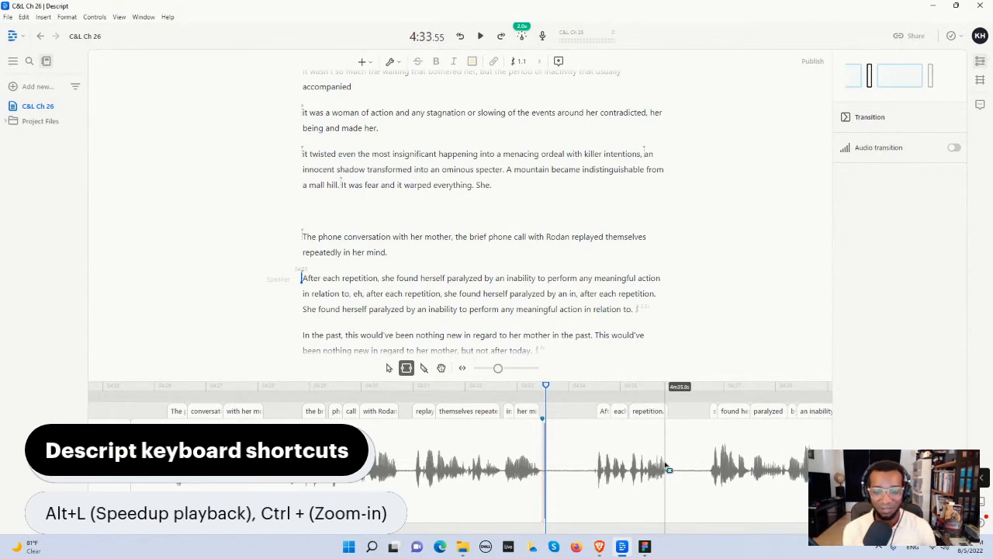
Step: Place the playhead at about 4:34.42, return playback to normal speed and replay the start of "After each repetition"
left_click(669, 469)
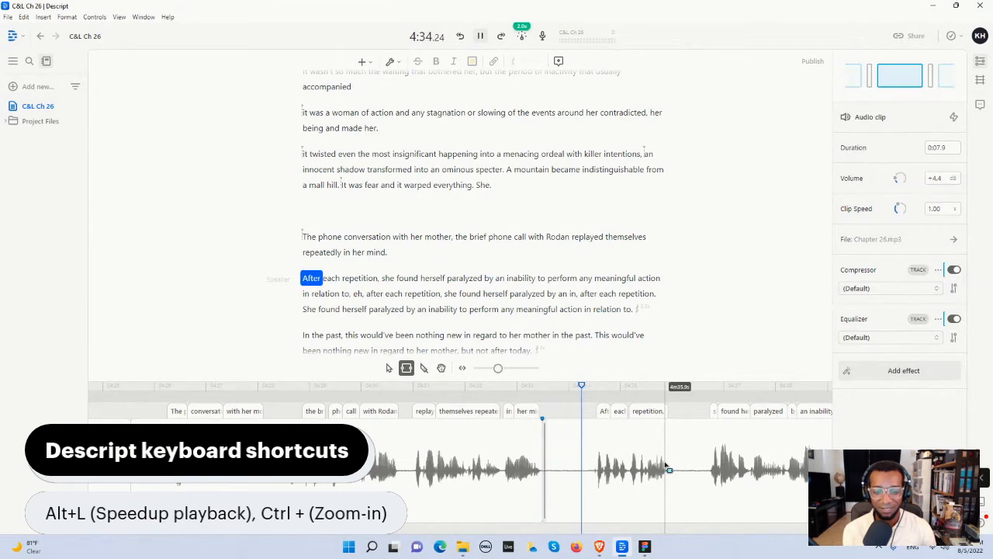
left_click(583, 481)
left_click(591, 484)
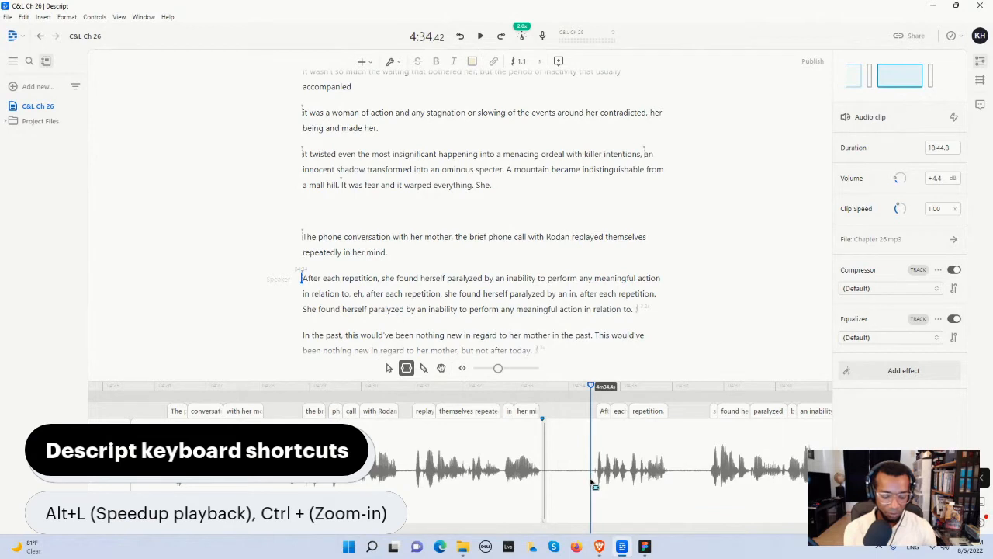
key("ctrl+equal")
key("ctrl+equal")
key("ctrl+equal")
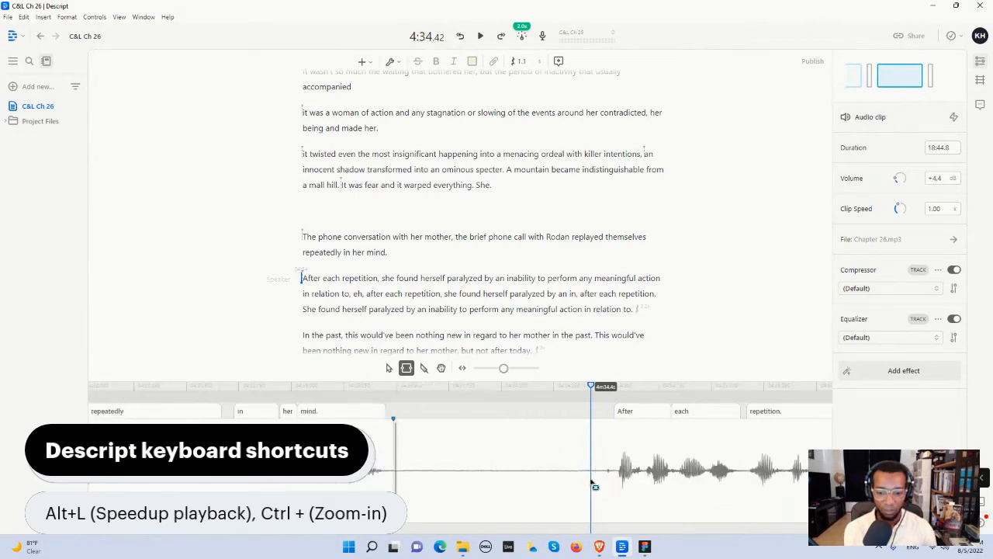
key("alt+l")
key("space")
key("space")
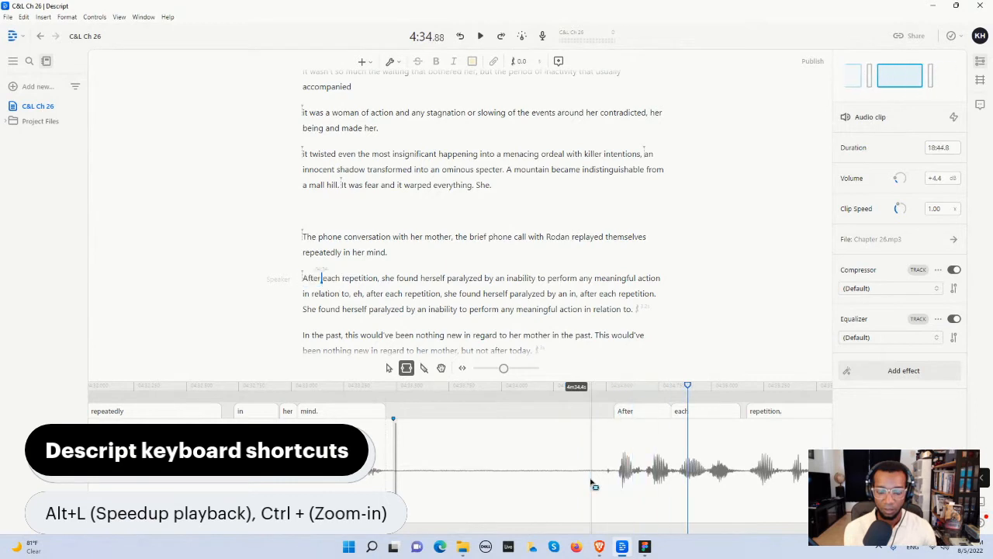
key("space")
key("space")
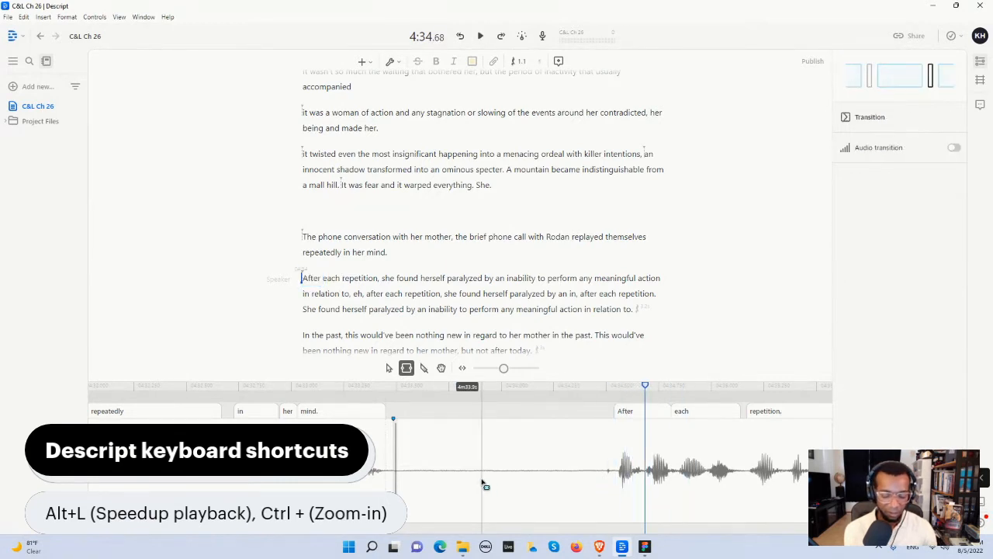
Step: Set playback speed back to 2.0x and play on from just past the 4:33.48 cut, pausing at about 4:43.46
key("ctrl+minus")
key("ctrl+minus")
key("ctrl+minus")
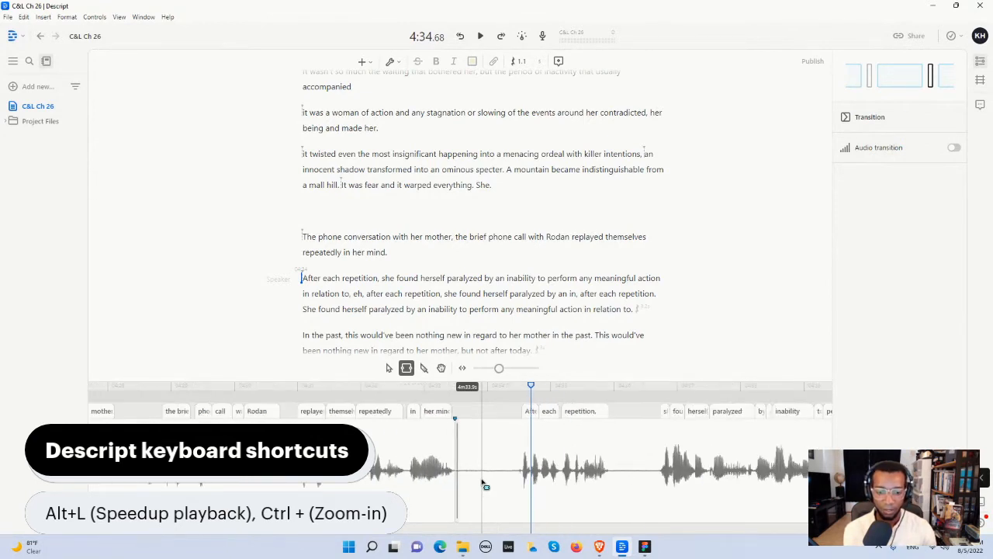
left_click(456, 463)
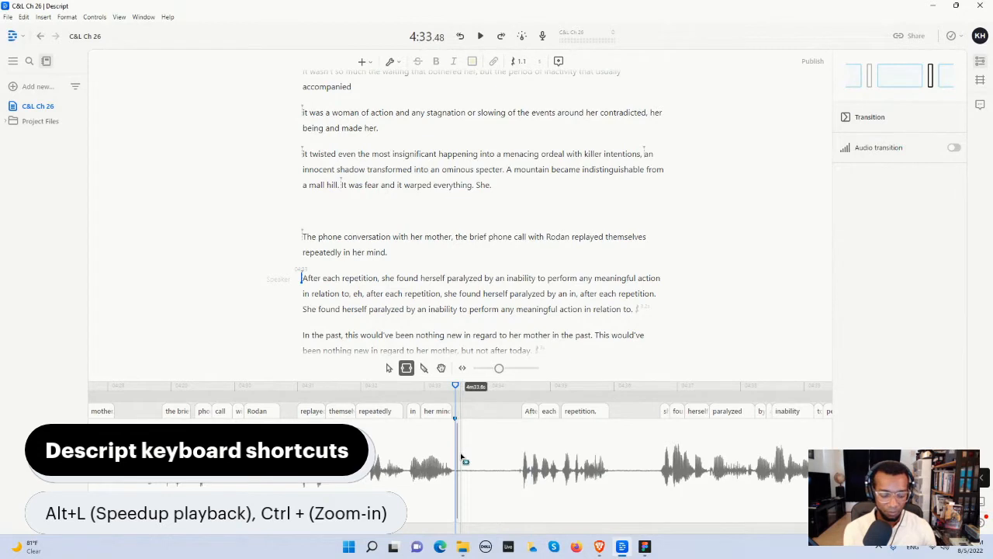
key("alt+l")
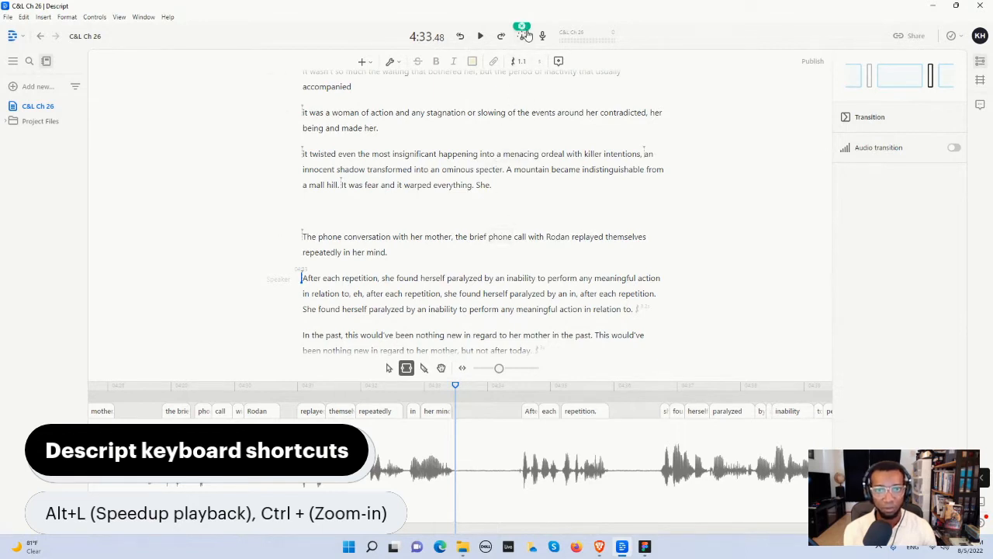
left_click(481, 475)
key("space")
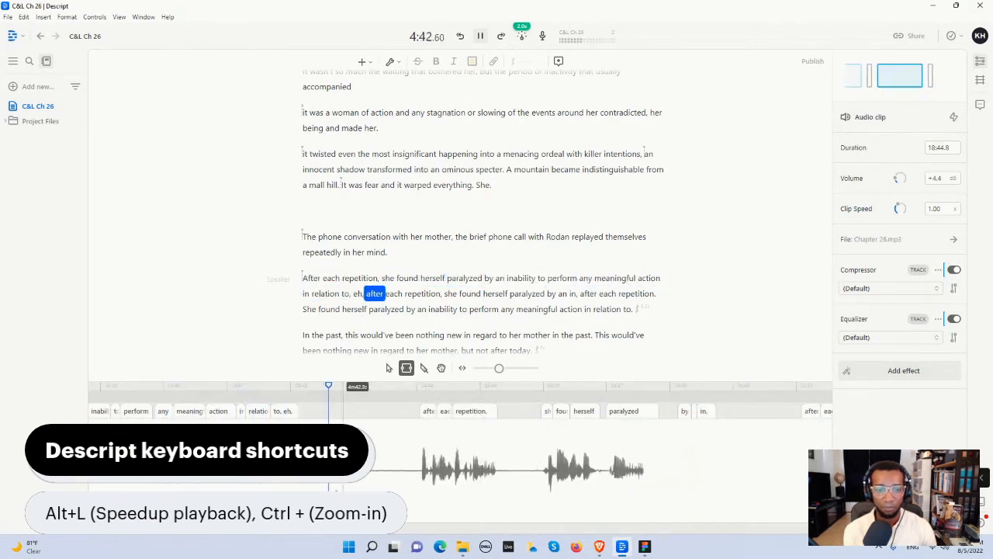
key("space")
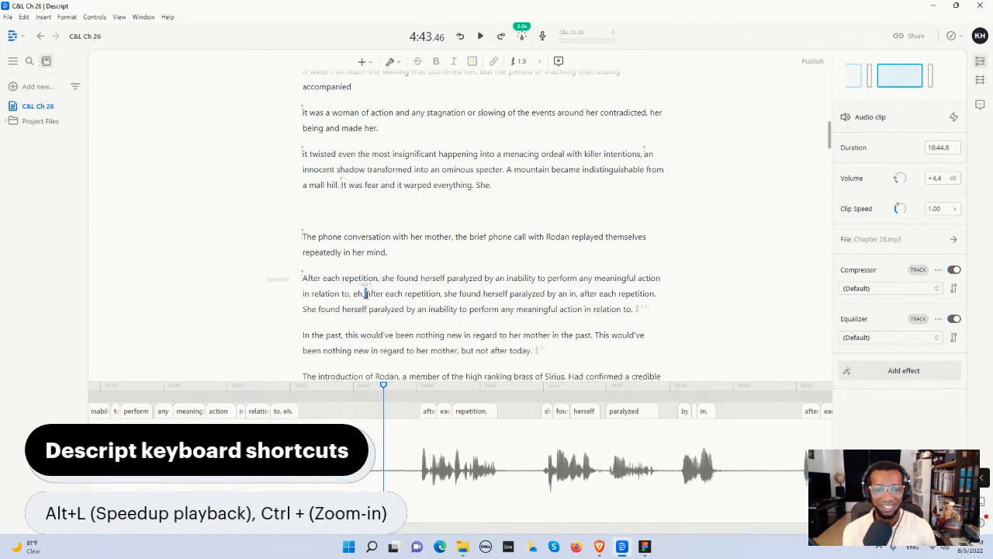
Step: Delete the two false starts from the first "After each repetition, she found herself" through "paralyzed by an in," in the transcript
left_click(363, 294)
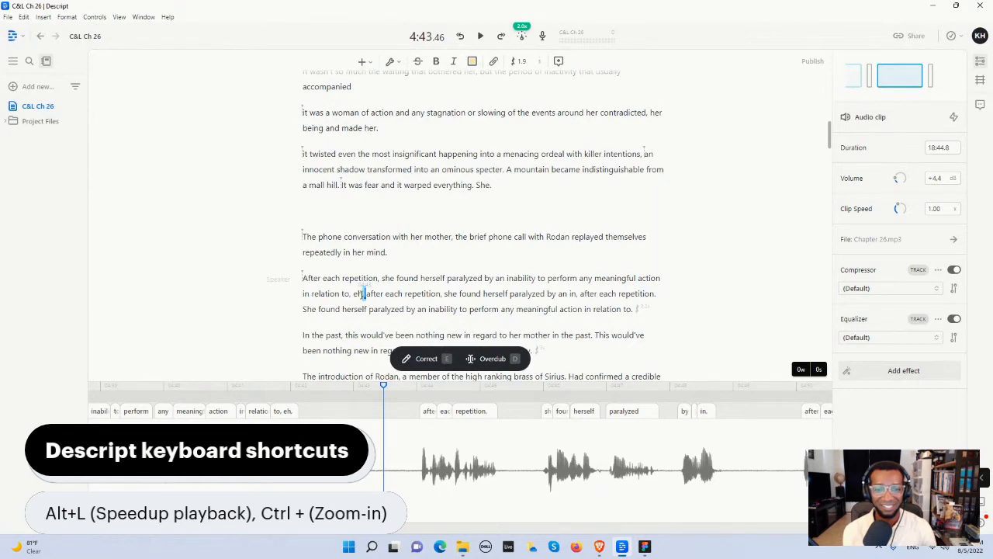
key("Right")
left_click_drag(582, 292, 303, 277)
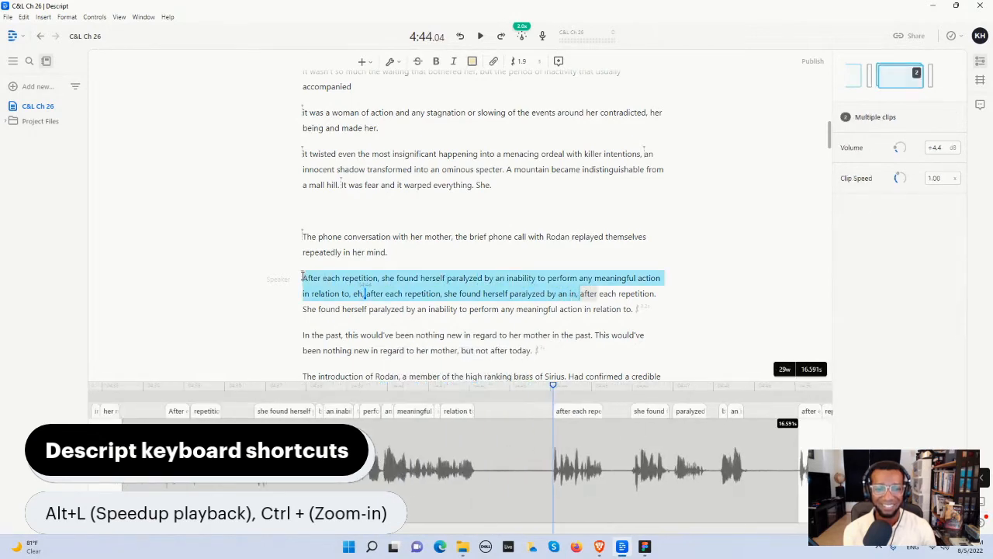
key("BackSpace")
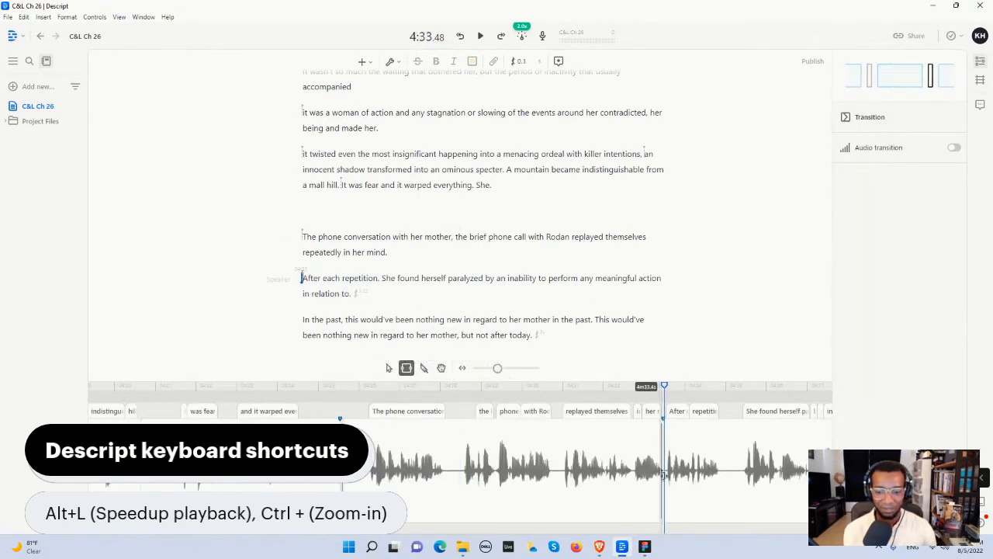
Step: Extend the clip edge at the cut before "After each repetition", measure the pause and trim it to about 1.4 s
mouse_move(660, 478)
left_mouse_down()
mouse_move(619, 481)
mouse_move(662, 481)
mouse_move(635, 482)
mouse_move(650, 481)
left_mouse_up()
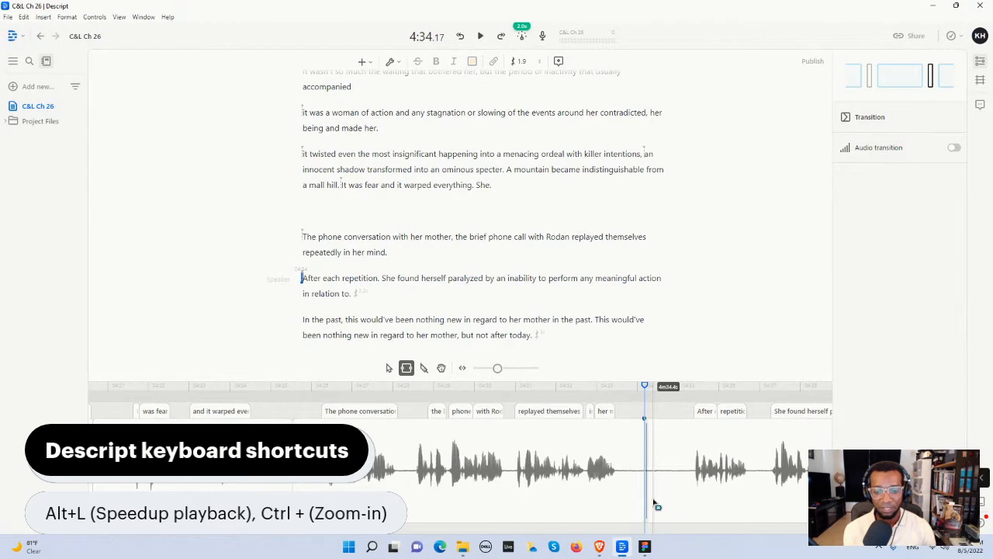
mouse_move(646, 497)
left_mouse_down()
mouse_move(606, 497)
mouse_move(645, 497)
left_mouse_up()
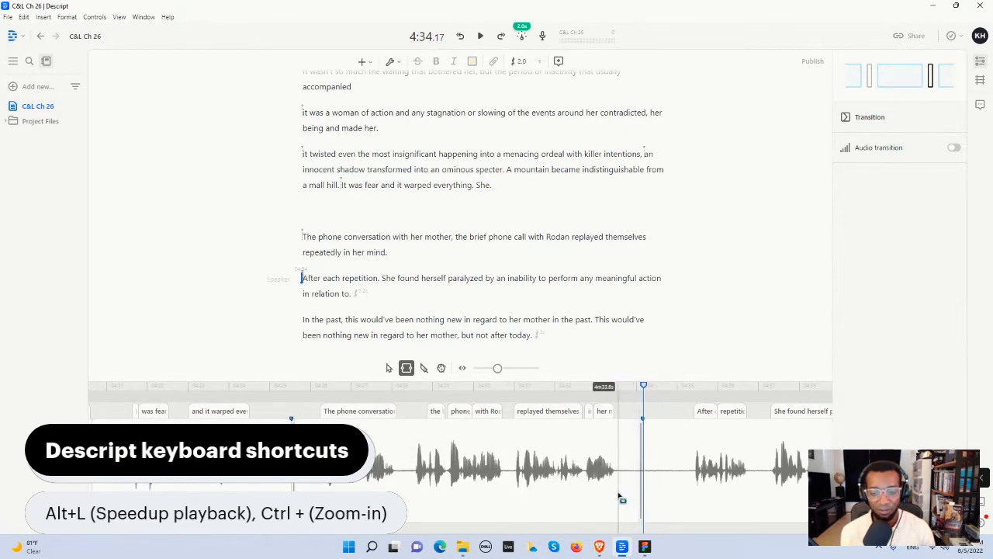
left_click_drag(621, 499, 686, 500)
left_click(720, 519)
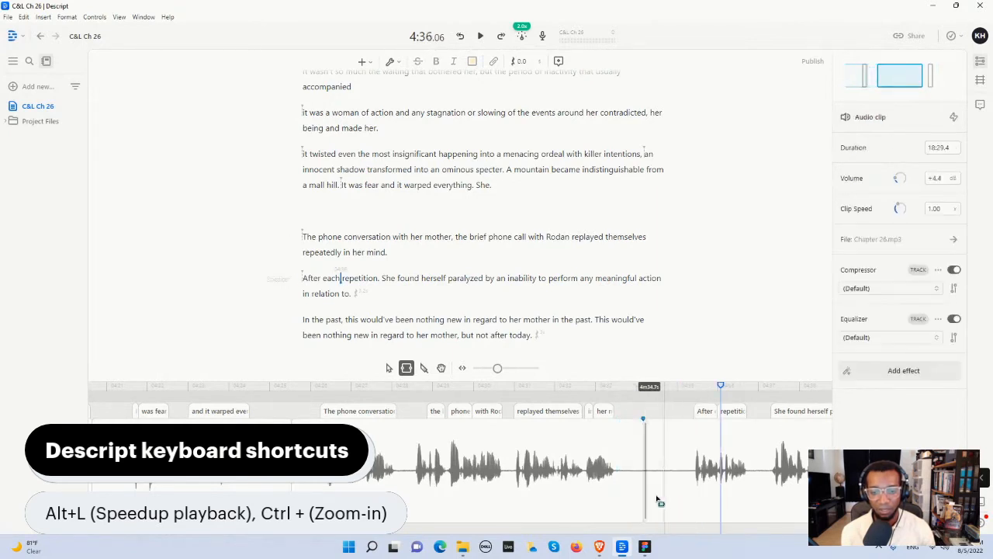
left_click(648, 500)
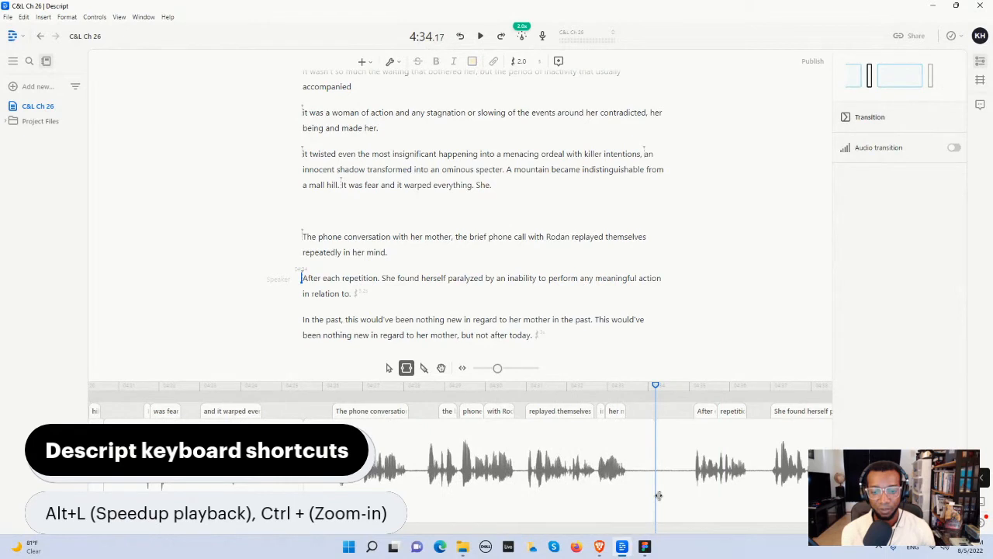
left_click_drag(631, 499, 690, 494)
left_click(704, 504)
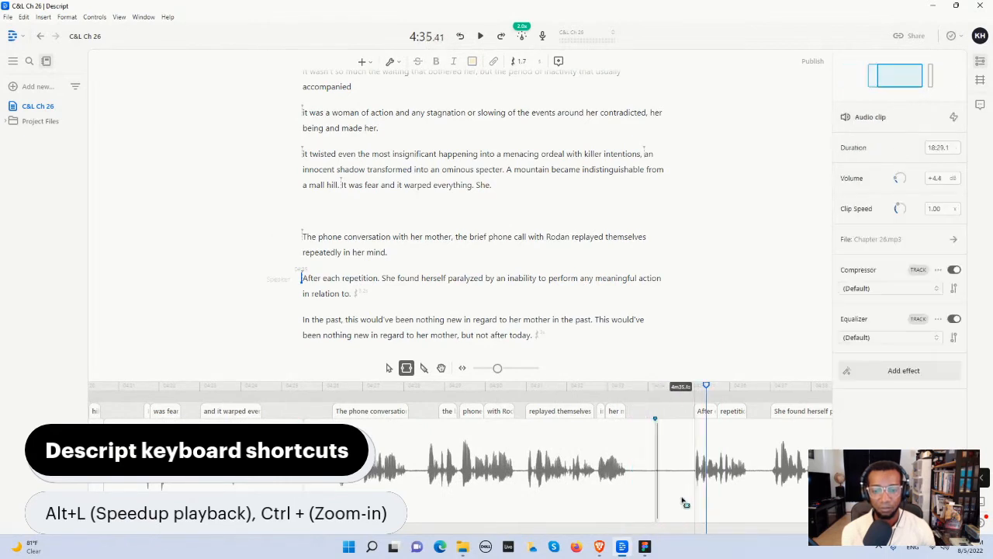
left_click(658, 497)
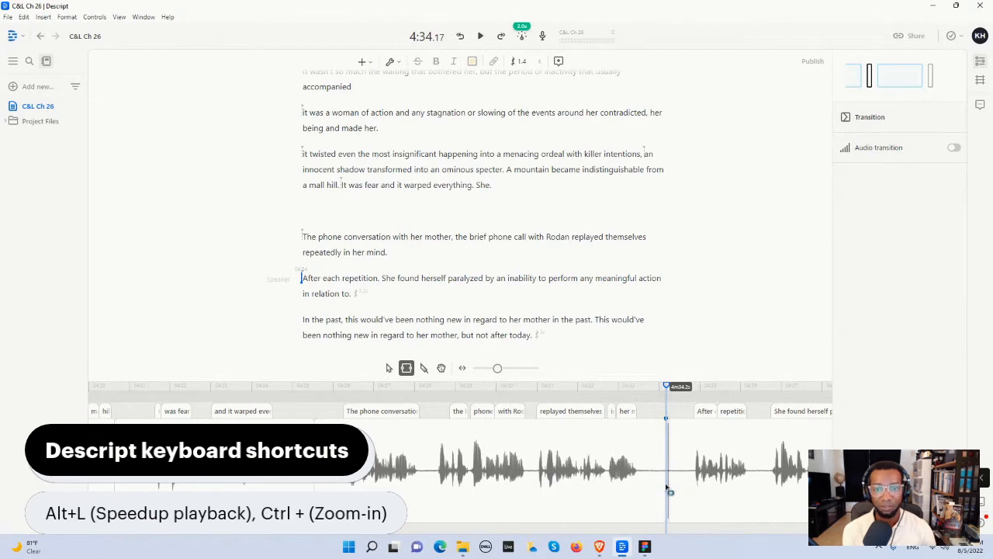
Step: Replay across the adjusted pause from about 4:32.20, pausing at about 4:36.77
left_click_drag(668, 483, 588, 492)
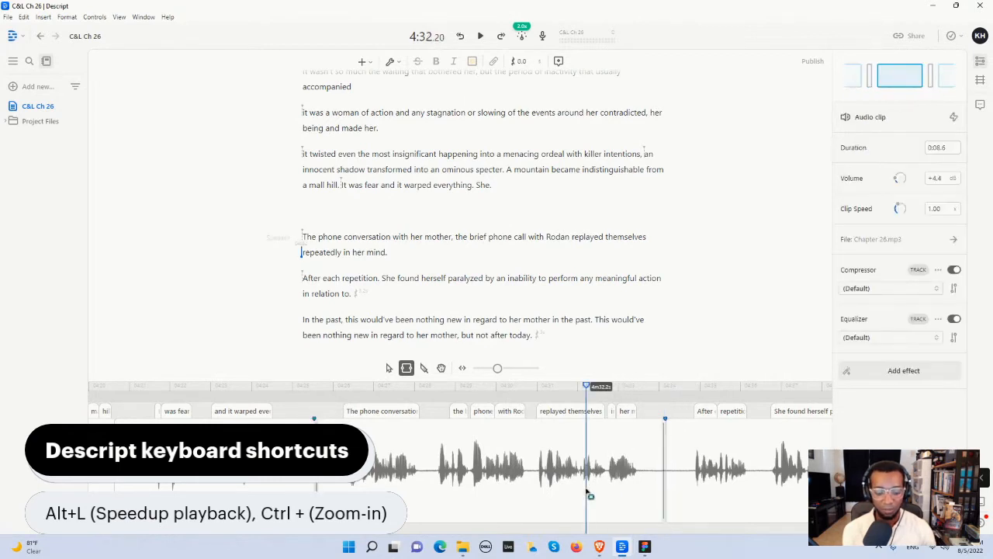
key("space")
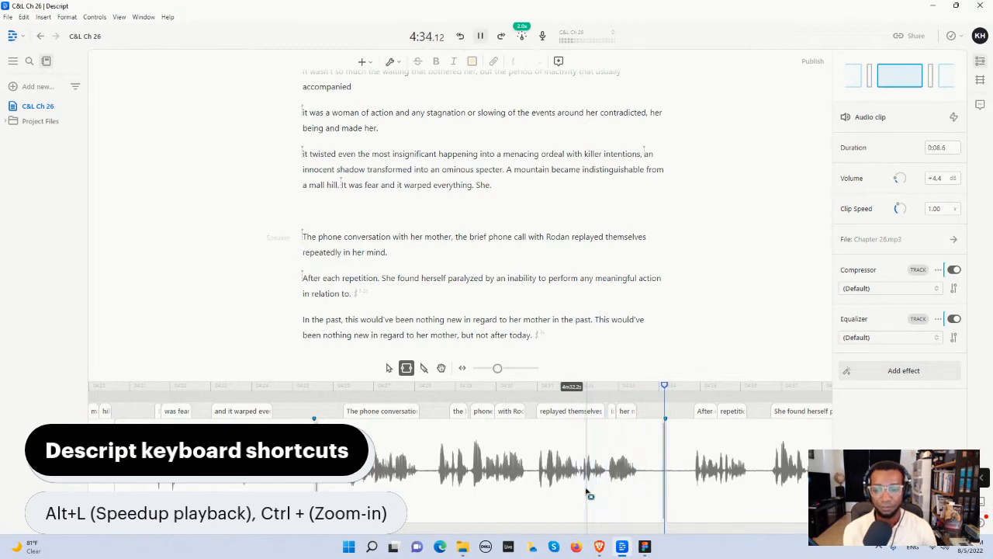
key("space")
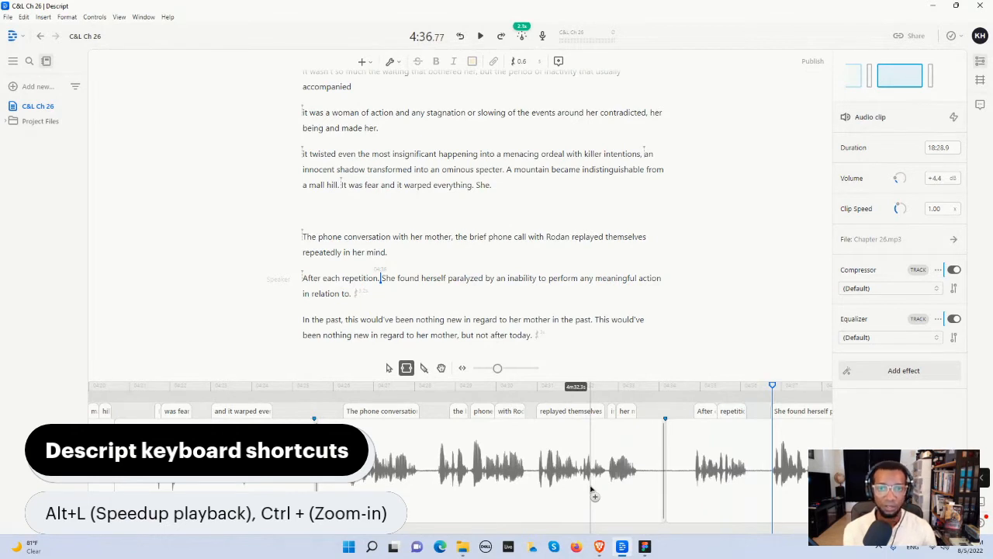
Step: Replay from about 4:32.21 through "in relation to." and delete part of the pause following it, starting at about 4:43.2
left_click(590, 489)
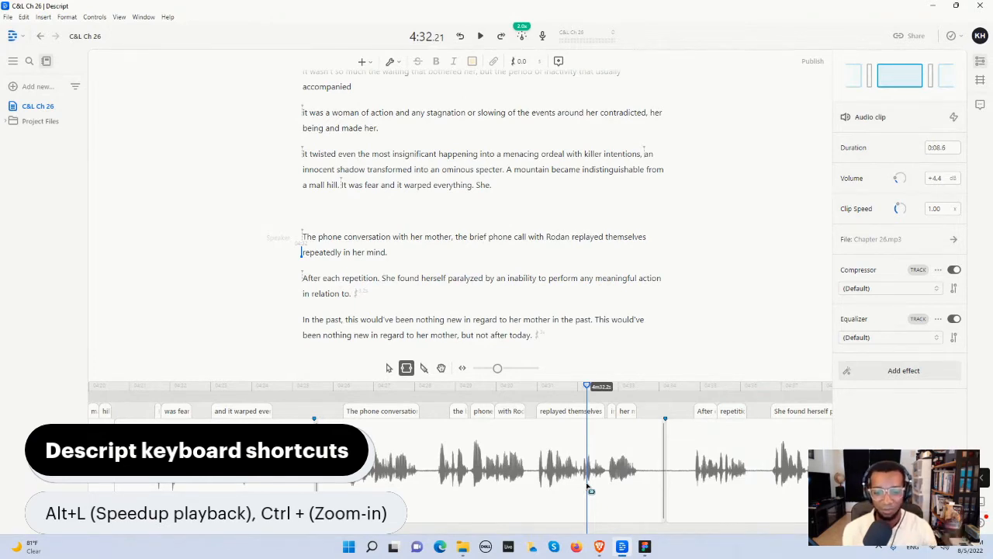
key("space")
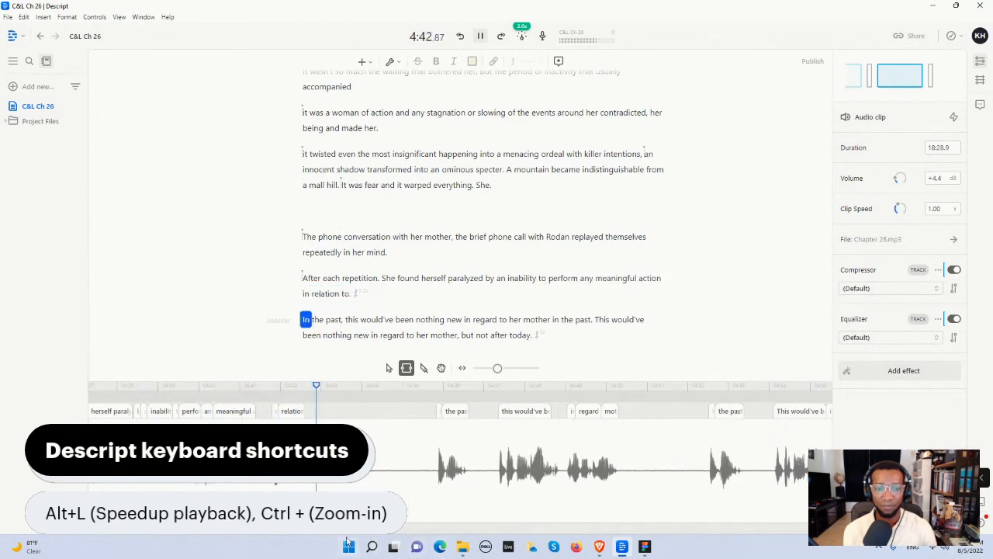
key("space")
left_click_drag(330, 497, 397, 496)
key("Delete")
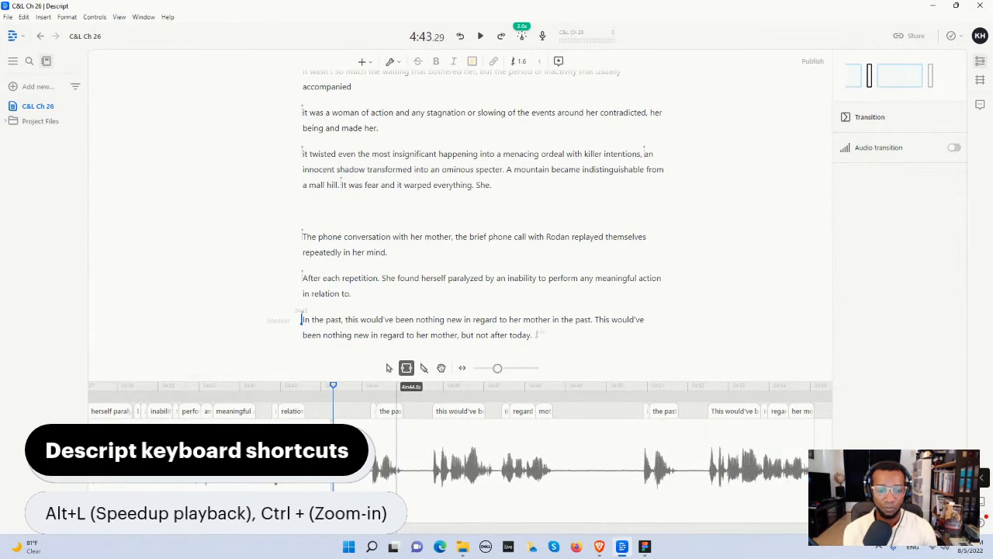
Step: Play on to about 4:49.27, delete the first "In the past, this would've been… her mother" take and move the playhead to about 4:38.23
key("space")
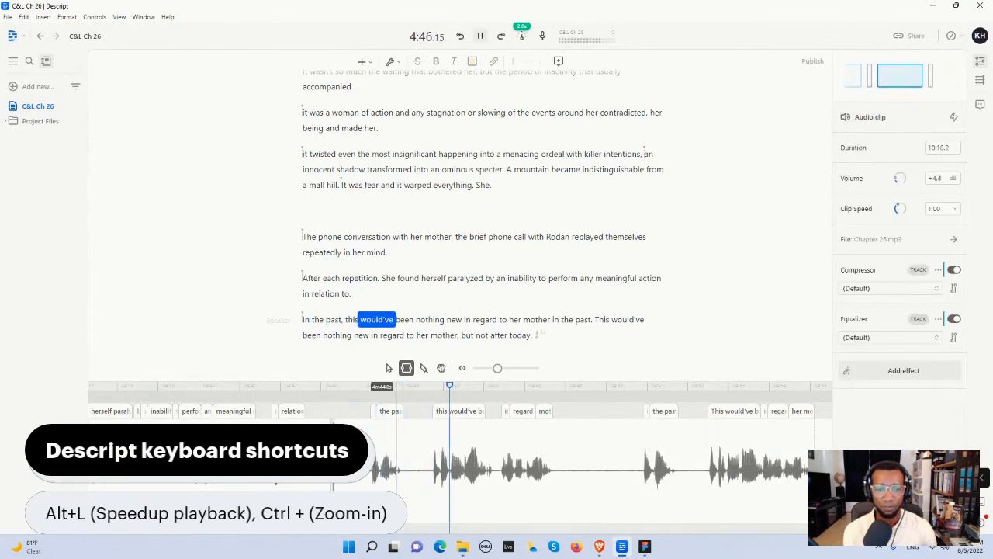
key("space")
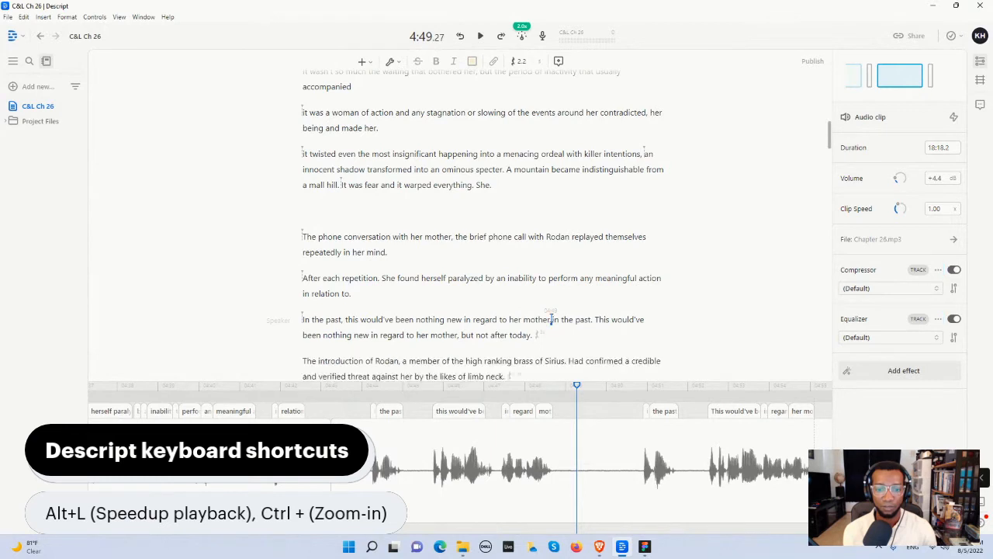
left_click(551, 318)
left_click_drag(550, 318, 304, 319)
key("BackSpace")
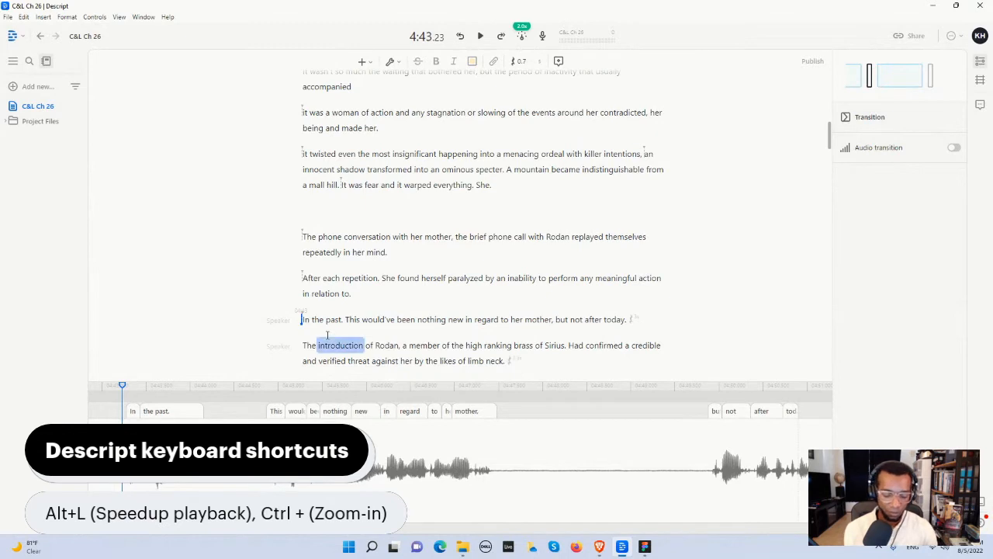
key("ctrl+z")
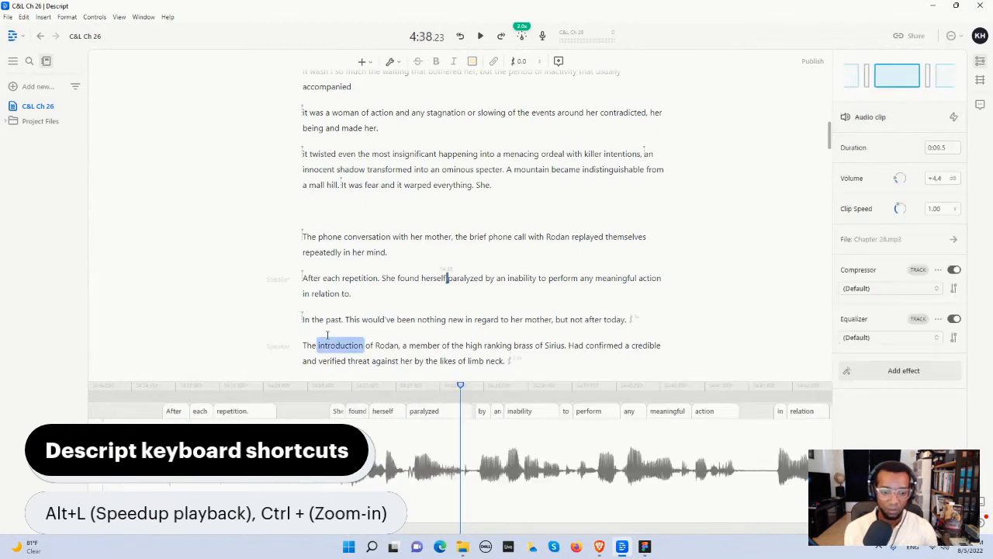
Step: Extend the clip edge at the cut before "In the past" to lengthen the pause to about 1.8 s, and measure the silence
key("ctrl+shift+z")
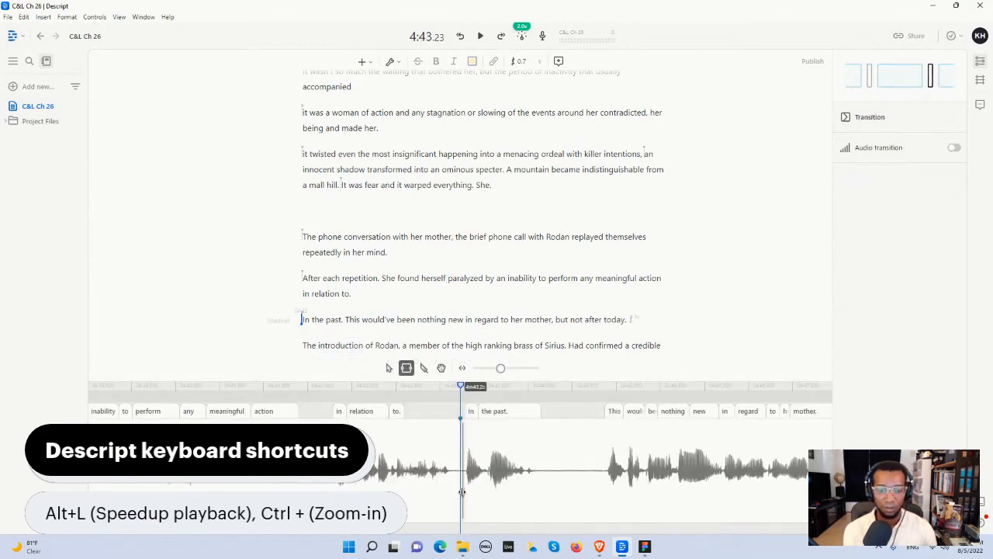
left_click_drag(437, 490, 467, 487)
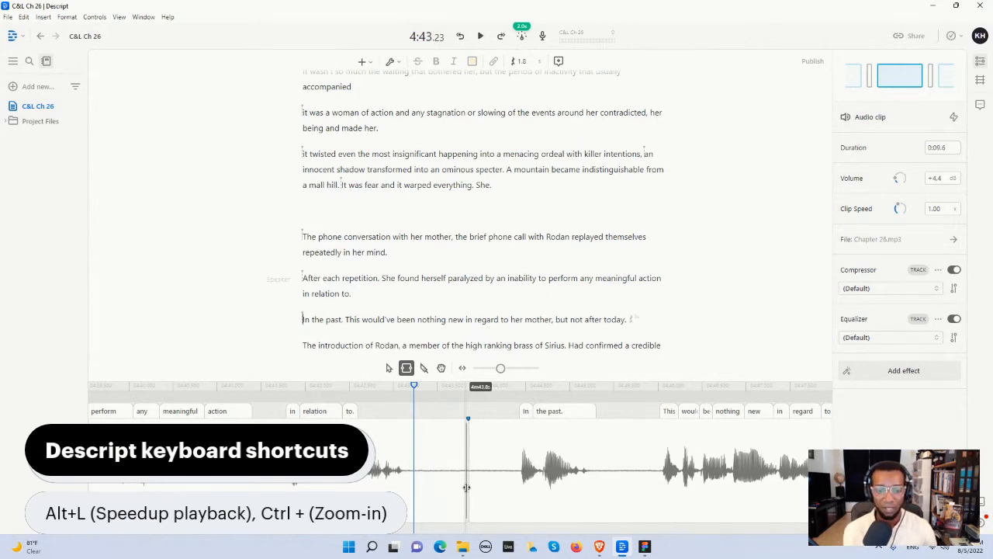
left_click_drag(413, 493, 513, 493)
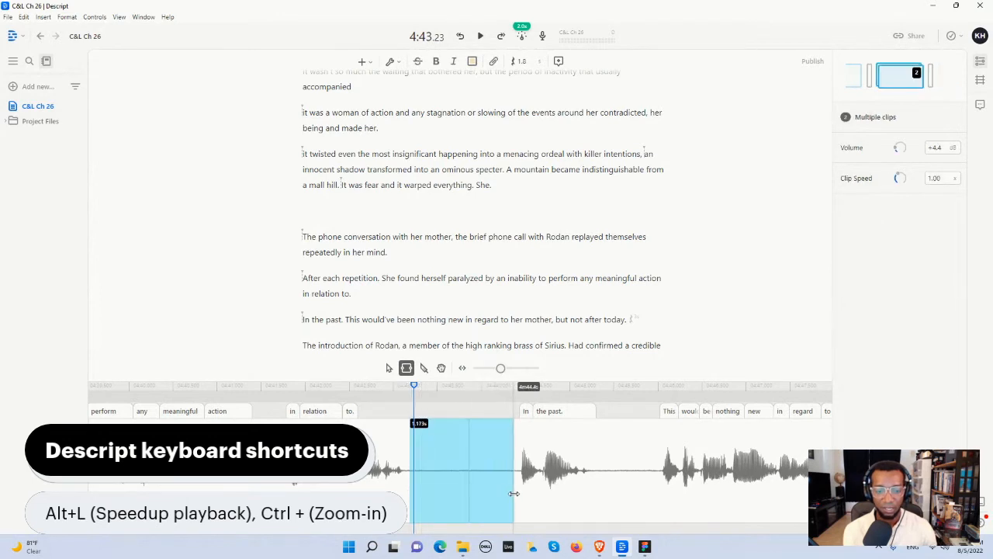
Step: Replay across the cut through "her mother," and delete about 1.3 s of the pause before "but not after today."
left_click(529, 505)
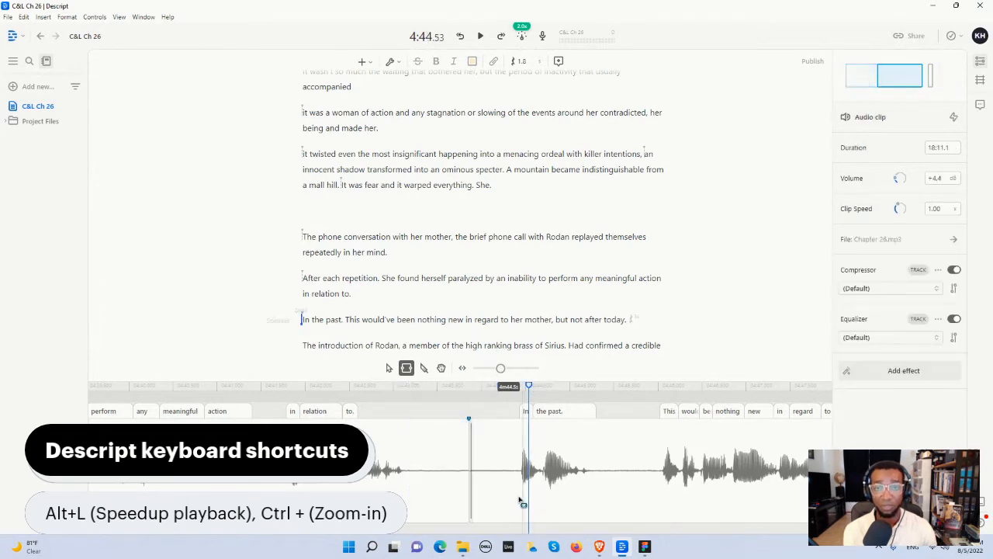
left_click(410, 500)
key("space")
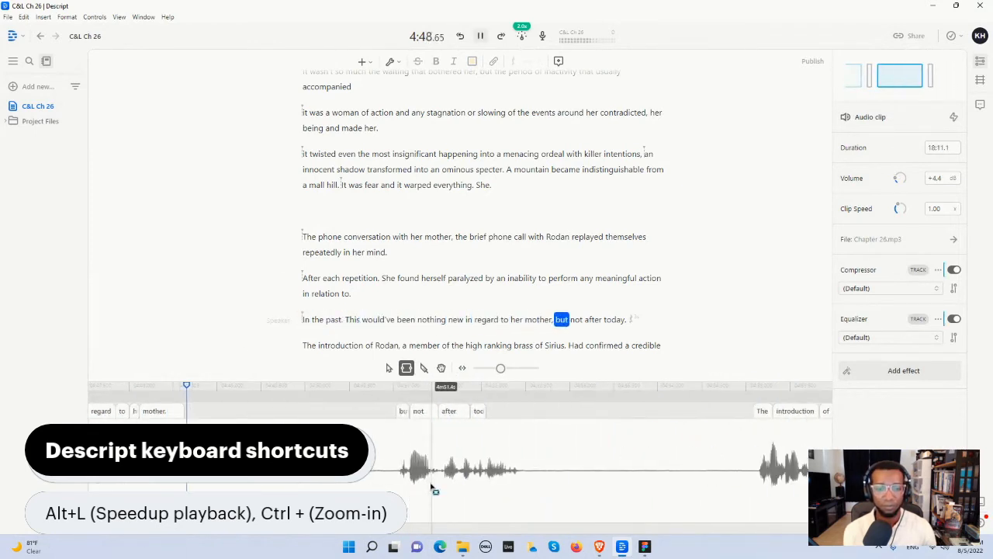
key("space")
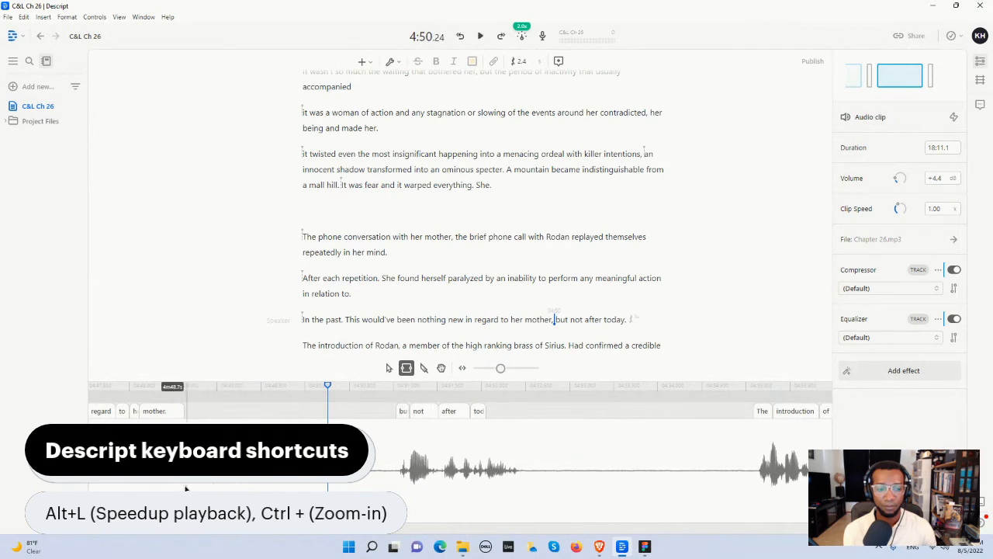
left_click_drag(184, 487, 304, 489)
Step: Play on through "but not after today." and delete about 1.4 s of the pause before "The introduction of Rodan"
key("space")
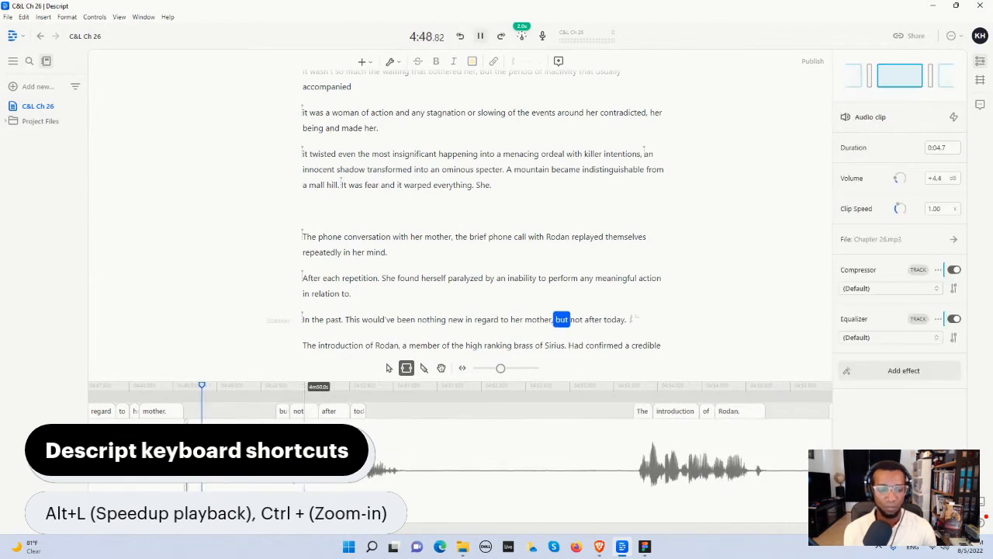
key("space")
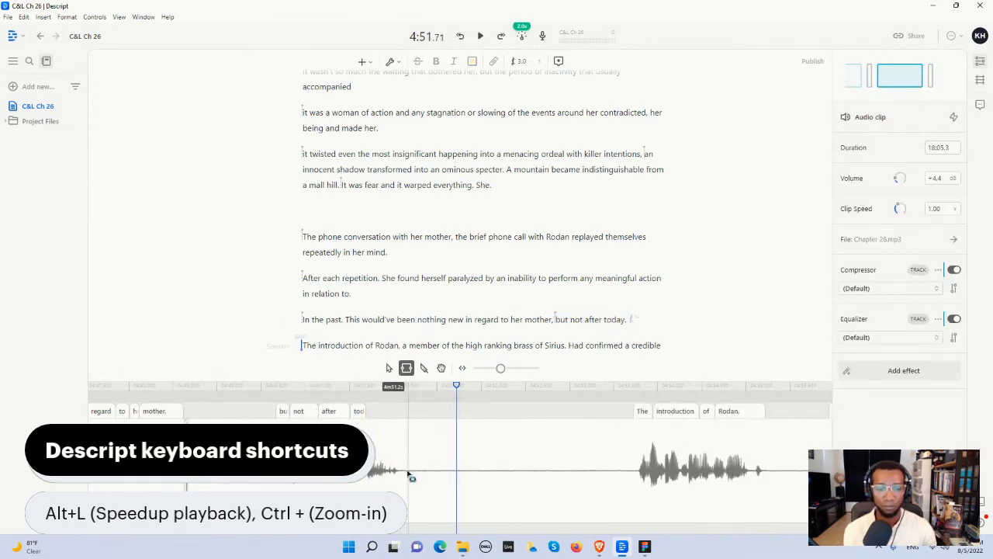
left_click_drag(402, 474, 529, 471)
key("Delete")
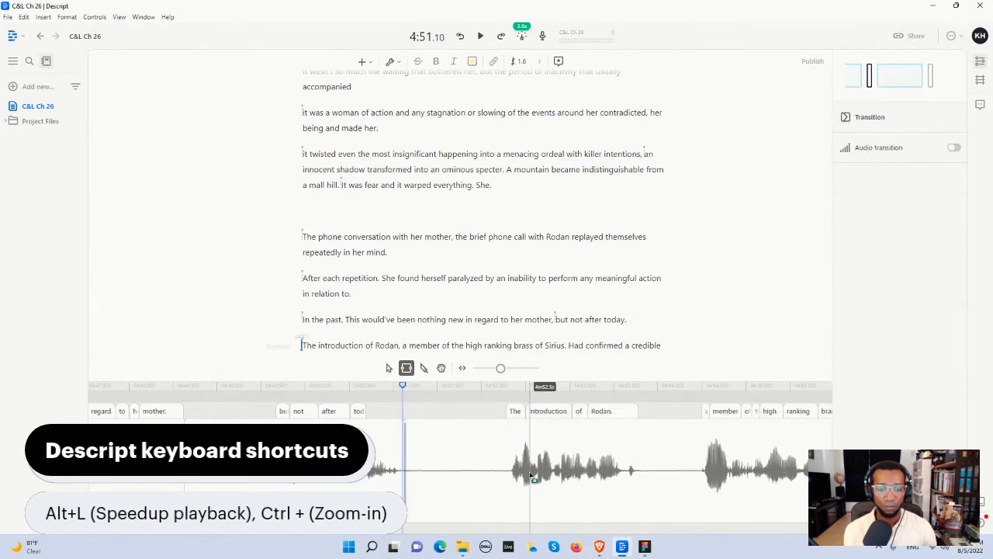
Step: Play across the shortened pause, restart from about 4:52.54 and listen through "limb neck.", pausing at about 5:03.69
key("space")
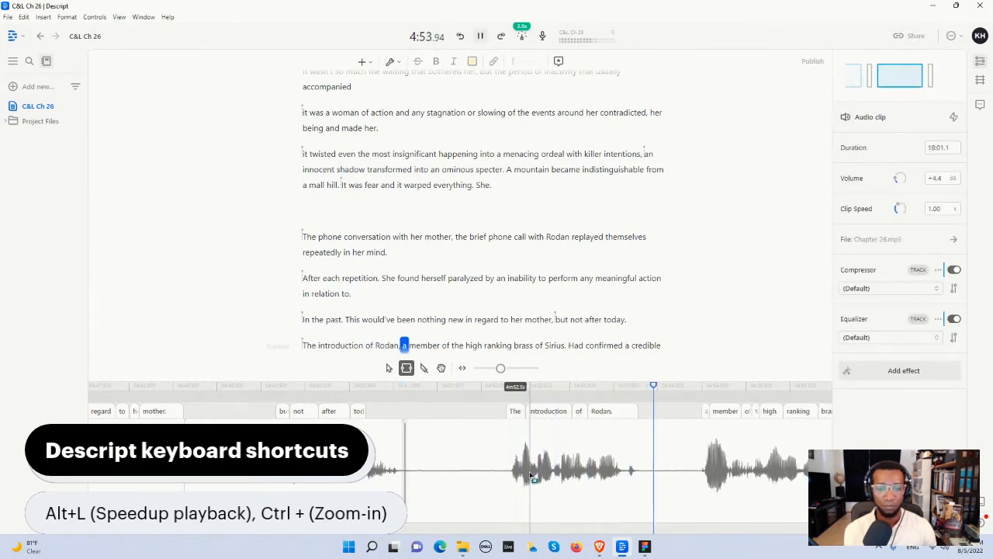
key("space")
left_click(532, 475)
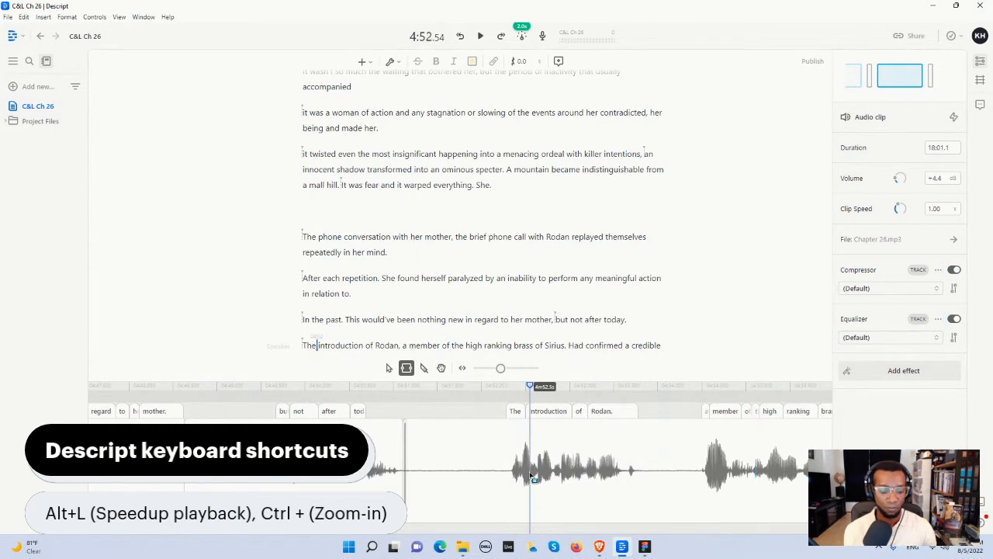
key("space")
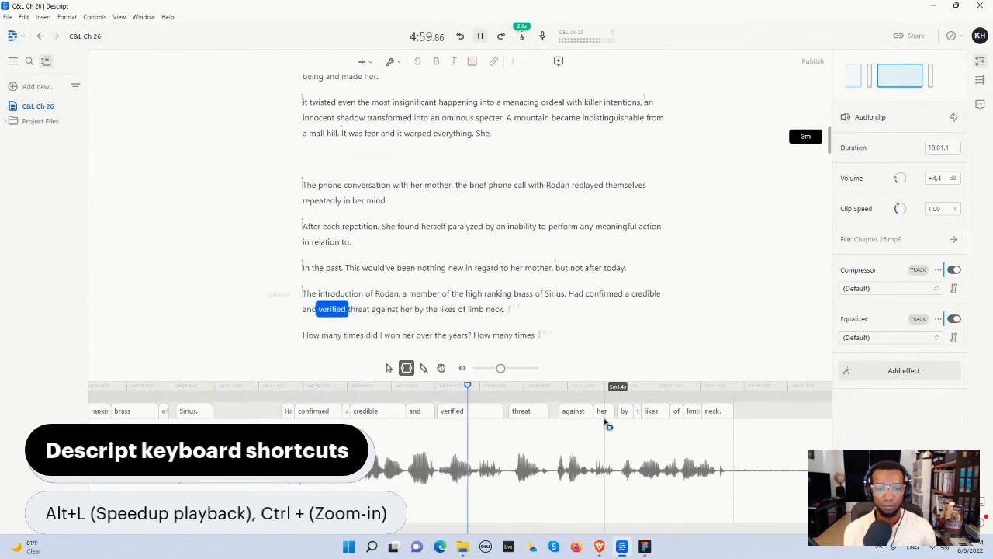
key("space")
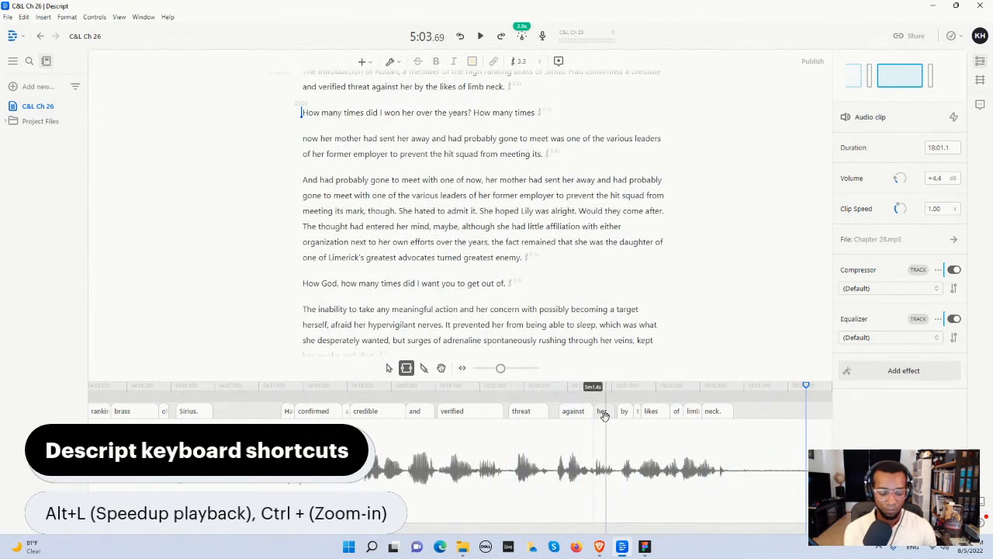
Step: Replay from about 5:02.41, measure the pause after "limb neck." and delete the roughly 1 s section with the small noise before "How many times"
scroll(607, 422, "down", 3)
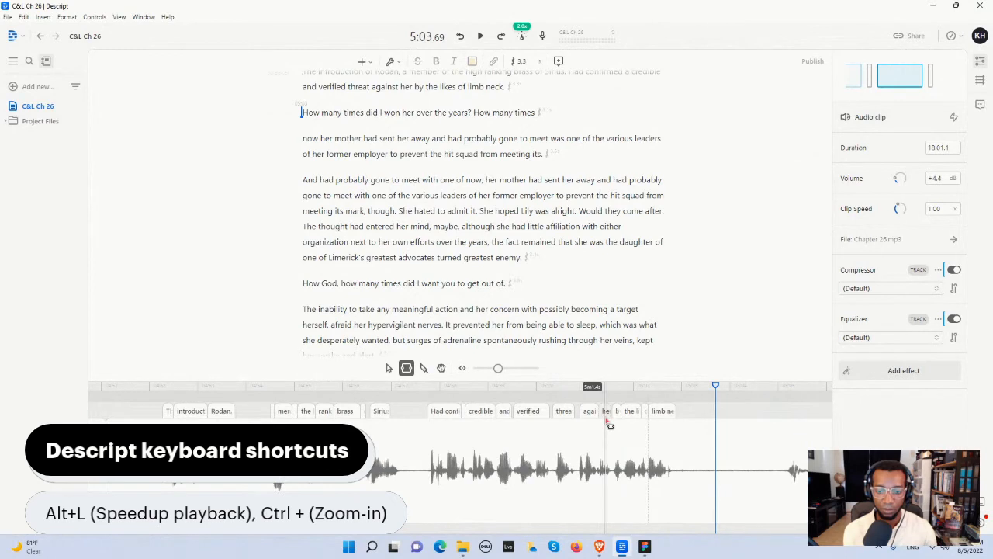
left_click(655, 456)
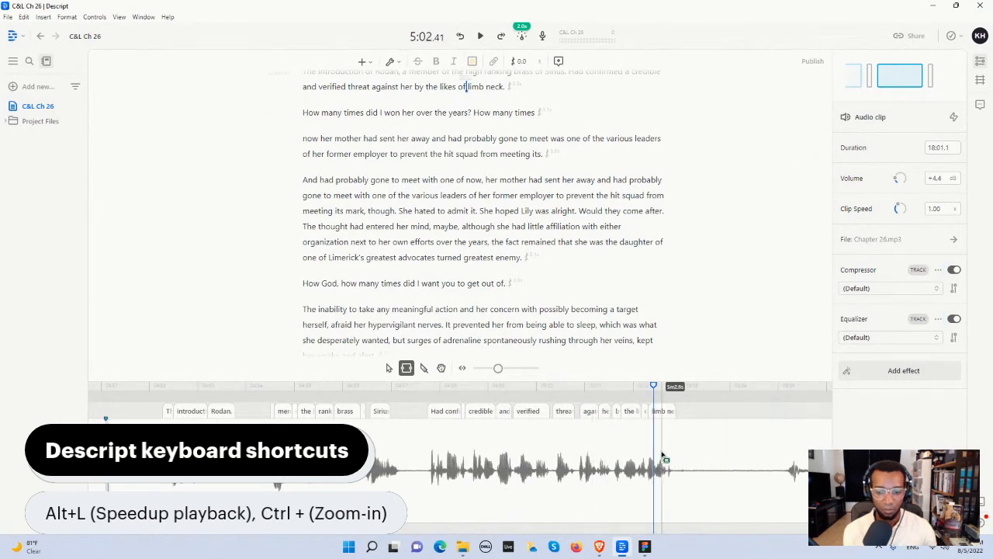
key("space")
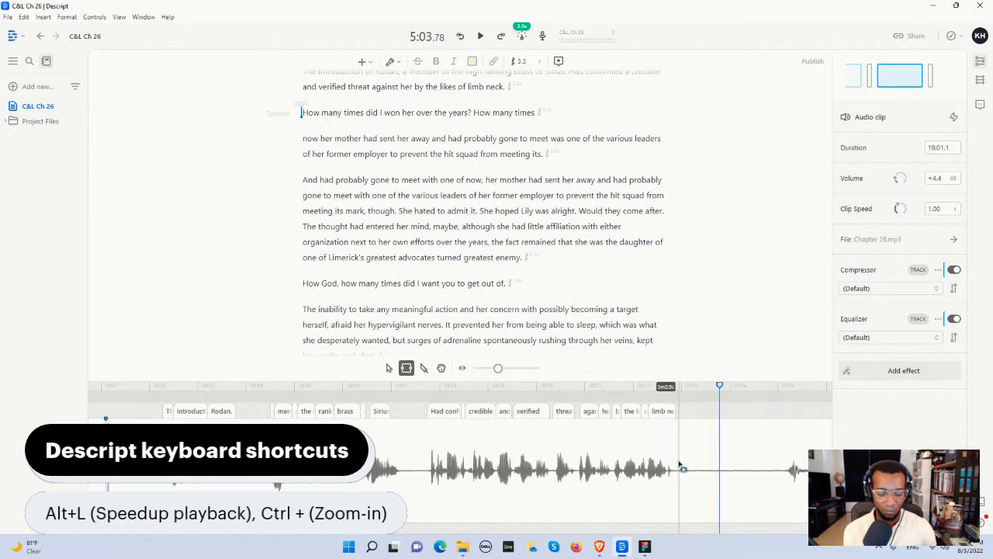
scroll(682, 466, "down", 2)
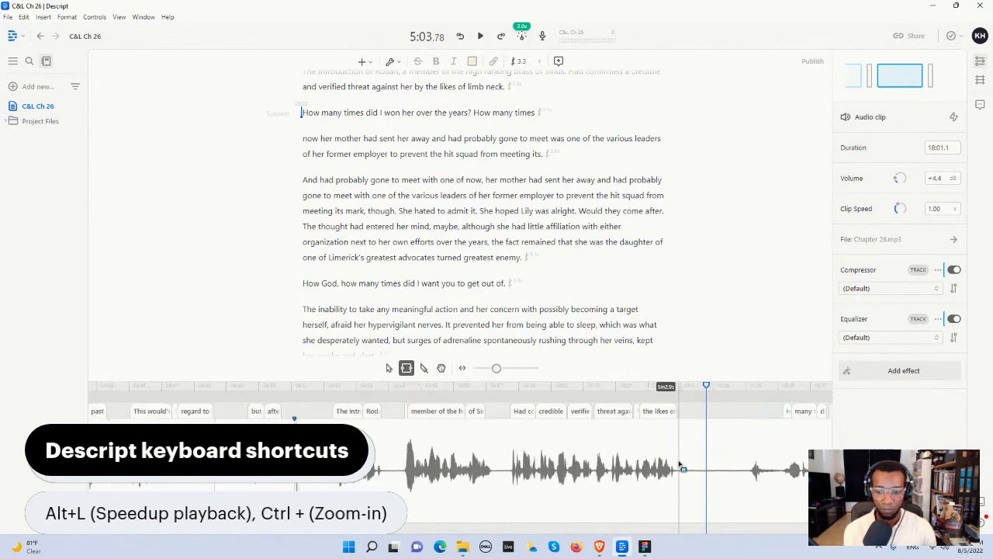
left_click(719, 478)
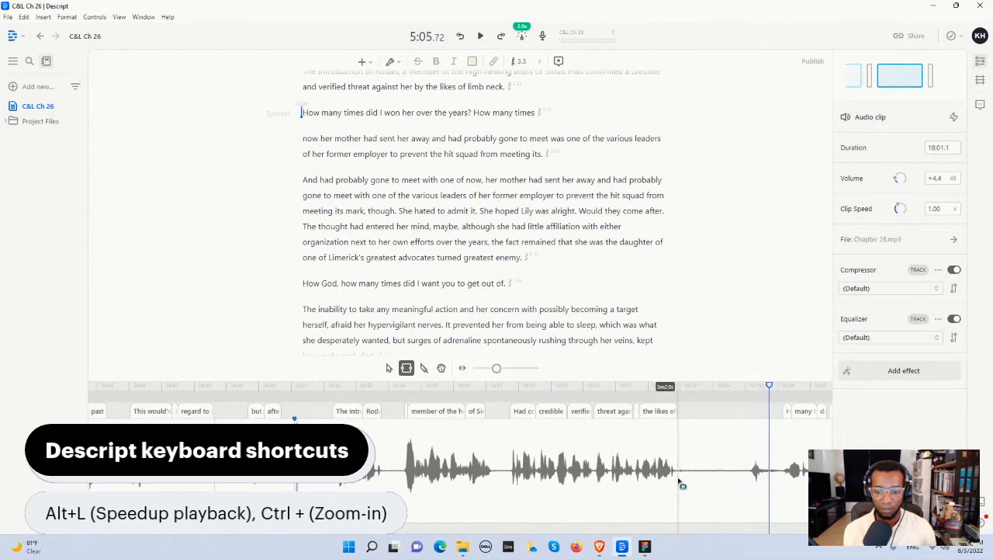
left_click_drag(681, 480, 780, 490)
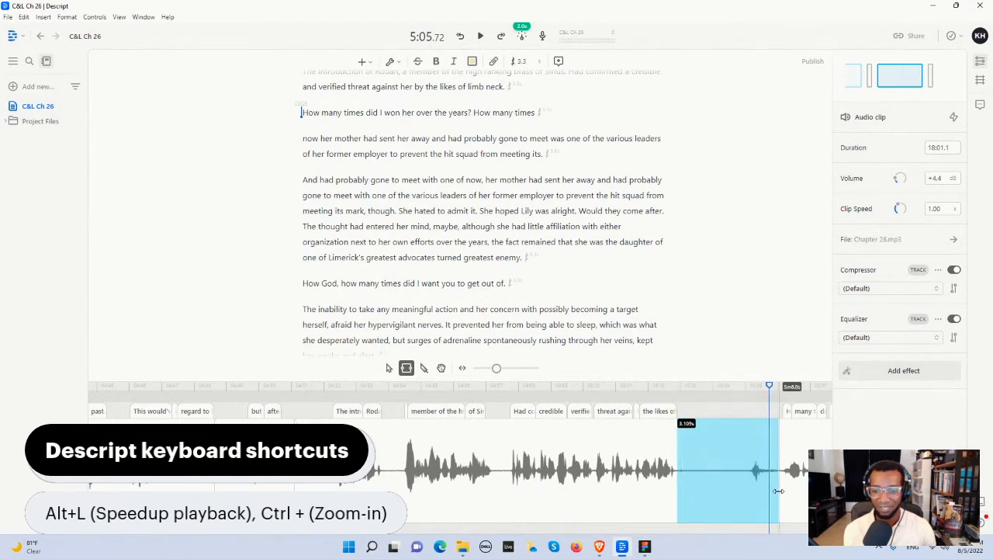
left_click_drag(779, 473, 681, 492)
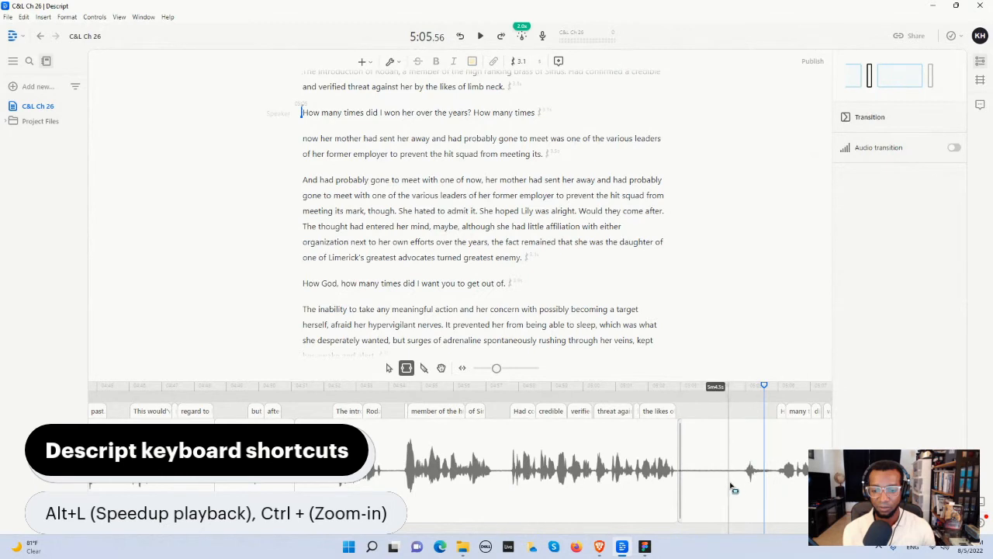
left_click_drag(745, 485, 772, 482)
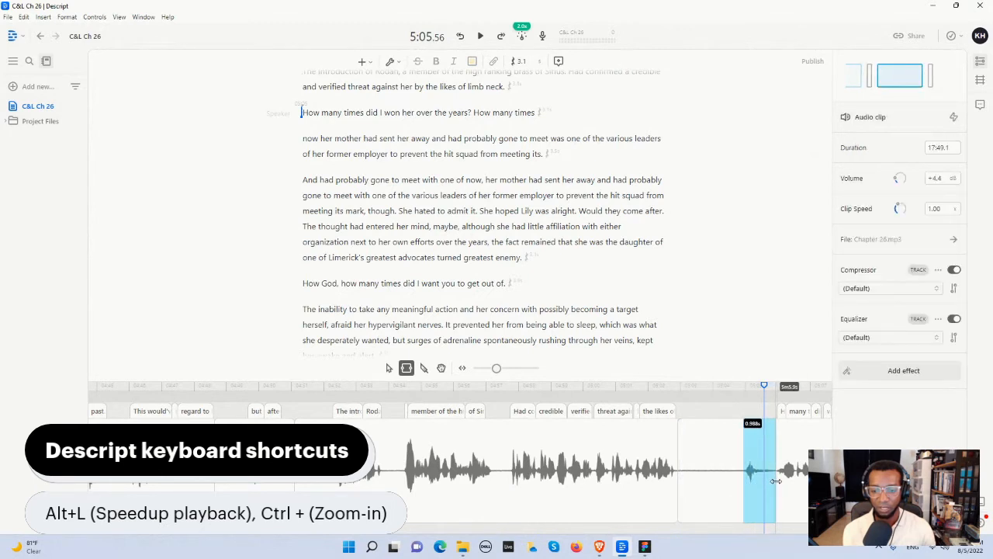
key("Delete")
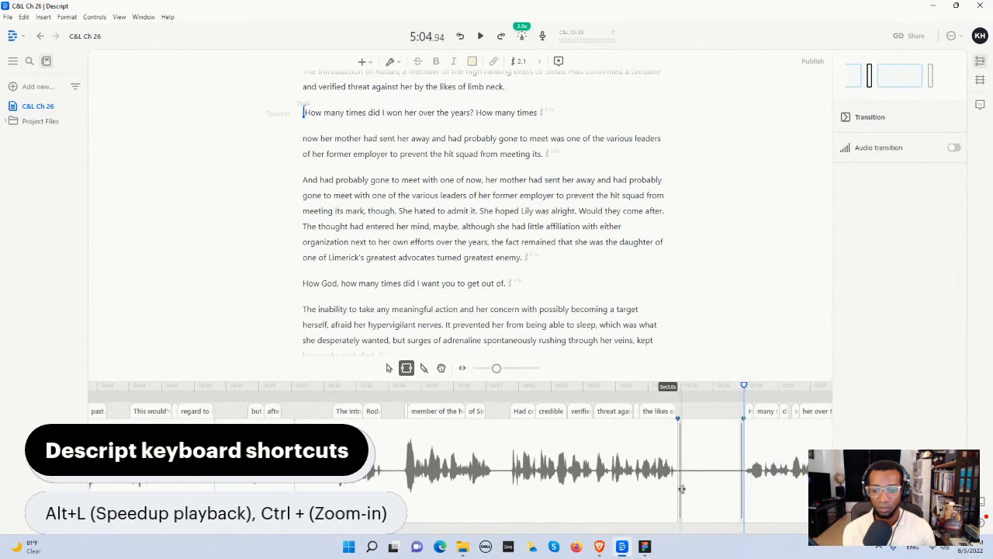
Step: Trim the pause between "limb neck." and "How many times" to about 1.5 s, measuring the remaining silence
left_click_drag(683, 492, 741, 487)
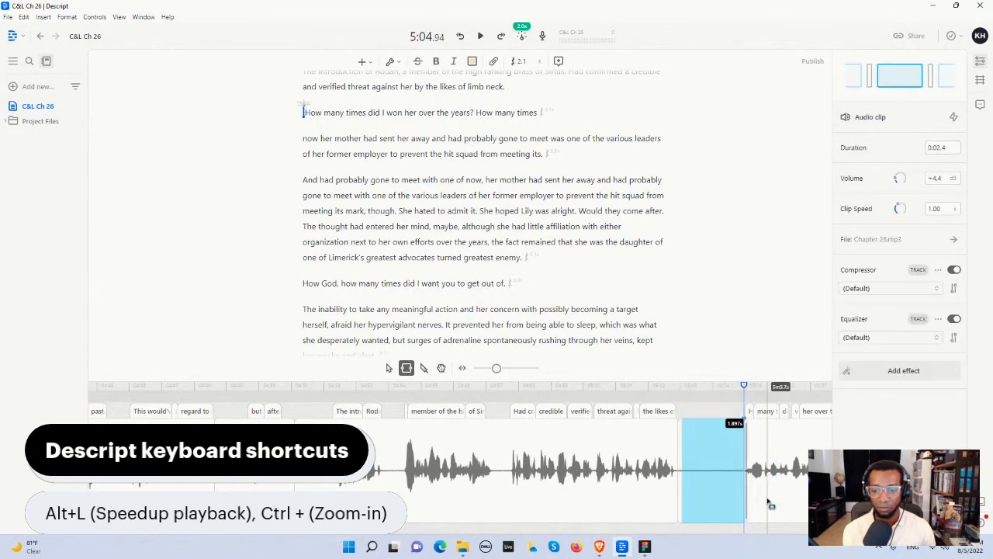
left_click(761, 501)
mouse_move(741, 490)
left_mouse_down()
mouse_move(694, 496)
mouse_move(735, 491)
left_mouse_up()
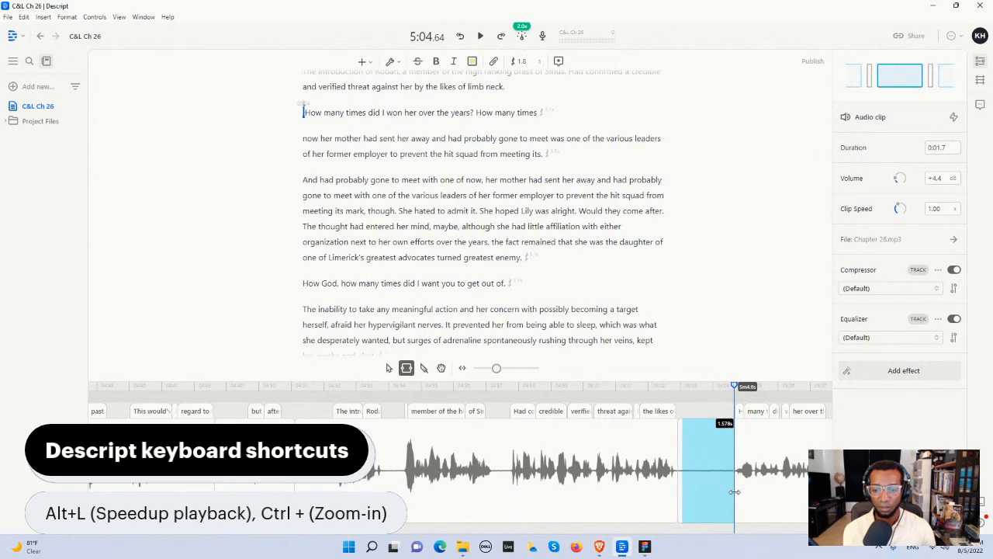
left_click(749, 502)
left_click_drag(734, 492, 714, 493)
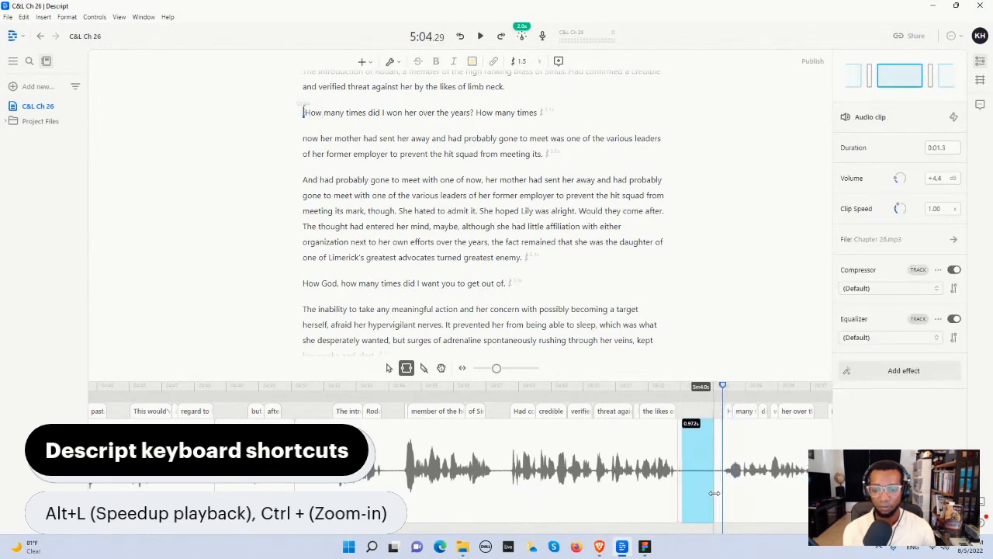
Step: Replay from about 5:02.34 through the second "How many times" and delete about 1.6 s of the pause before "now her mother"
left_click(664, 498)
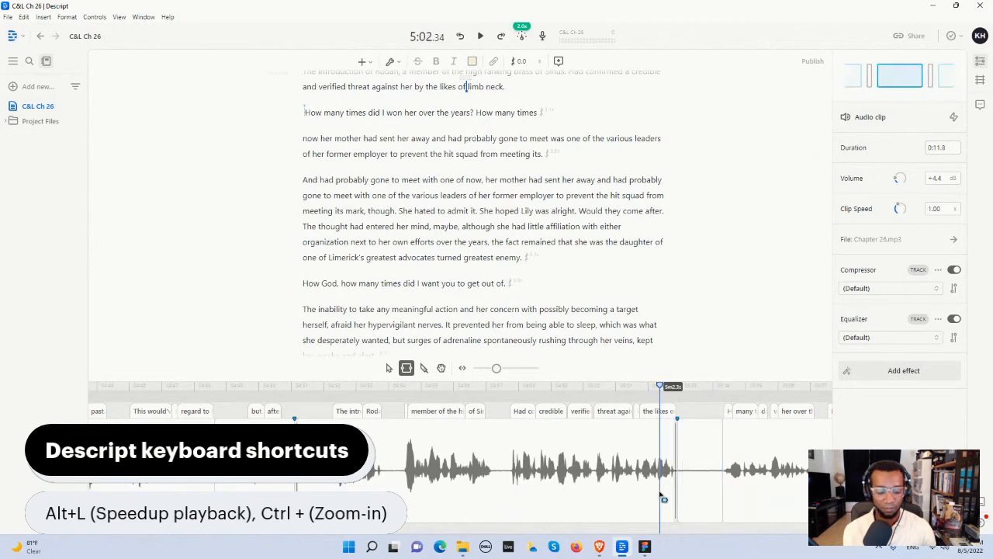
key("space")
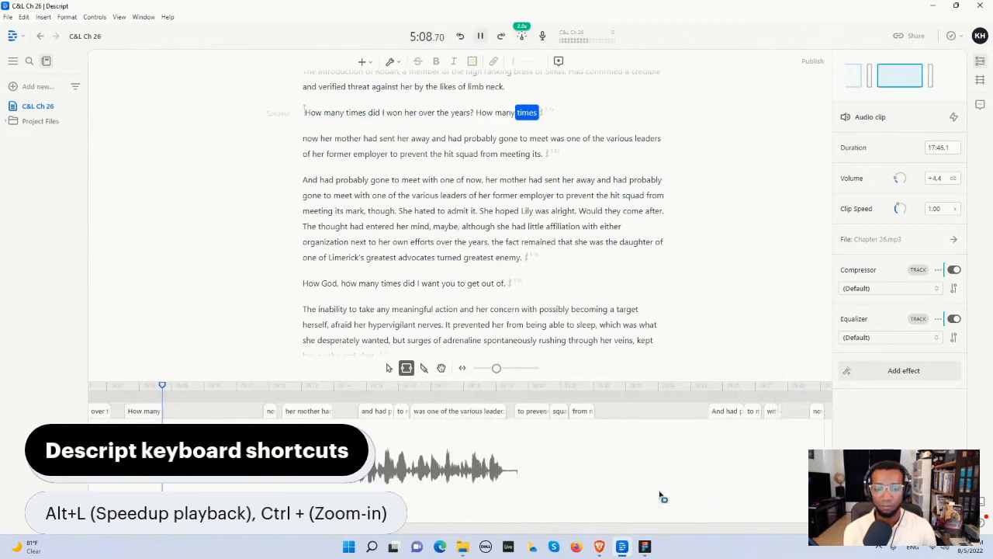
key("space")
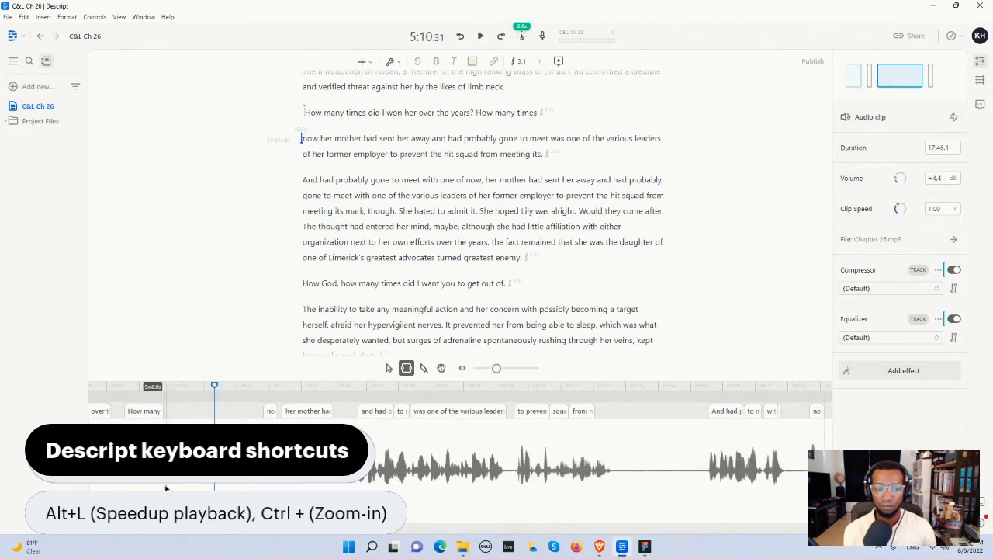
left_click_drag(164, 486, 225, 488)
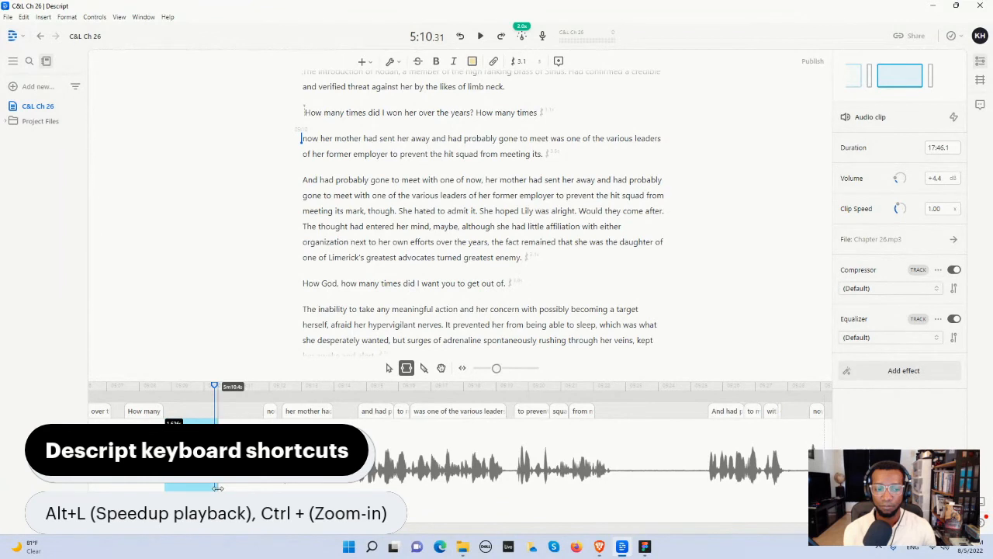
key("Delete")
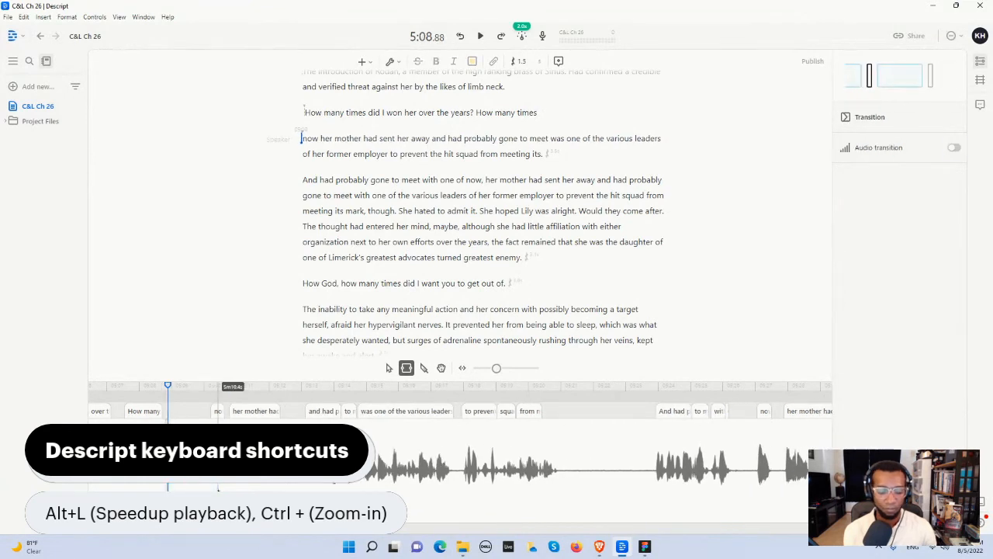
Step: Play on through "from meeting its." and delete about 1.6 s of the pause before "And had probably gone to meet", starting at about 5:21.04
key("space")
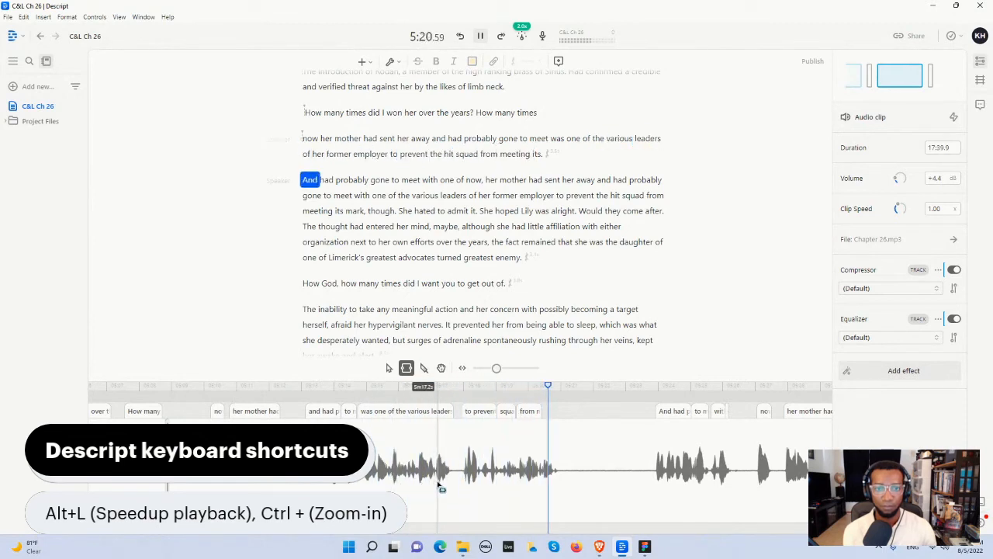
key("space")
left_click(549, 486)
key("space")
key("space")
left_click_drag(561, 490, 613, 494)
key("Delete")
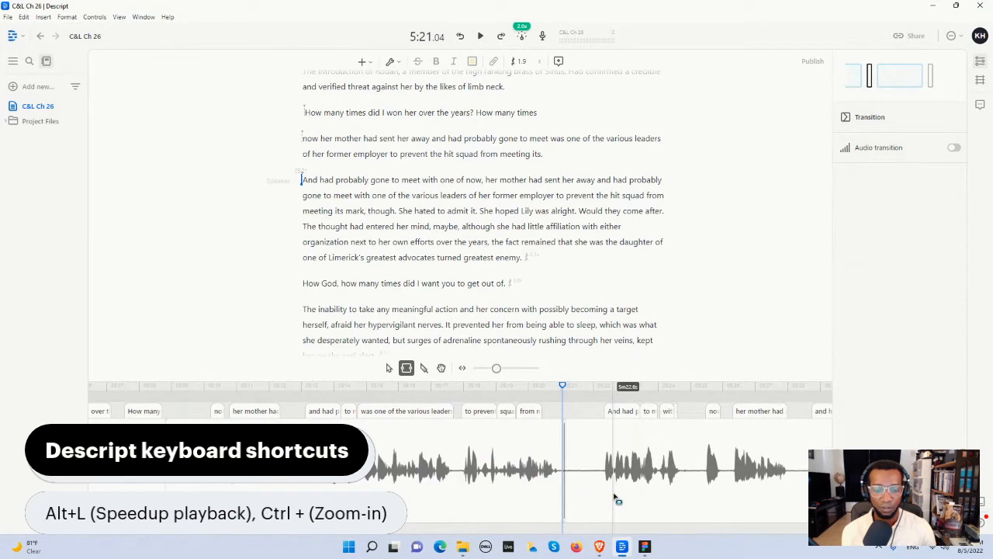
Step: Play on from about 5:21.04 and delete the take from "and had probably gone to meet was one of" through "from meeting its."
key("space")
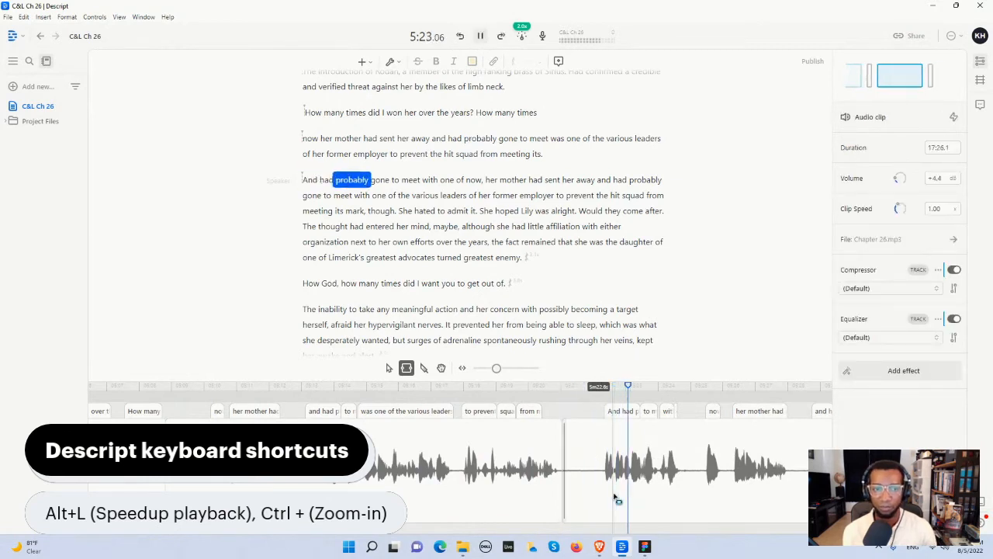
key("space")
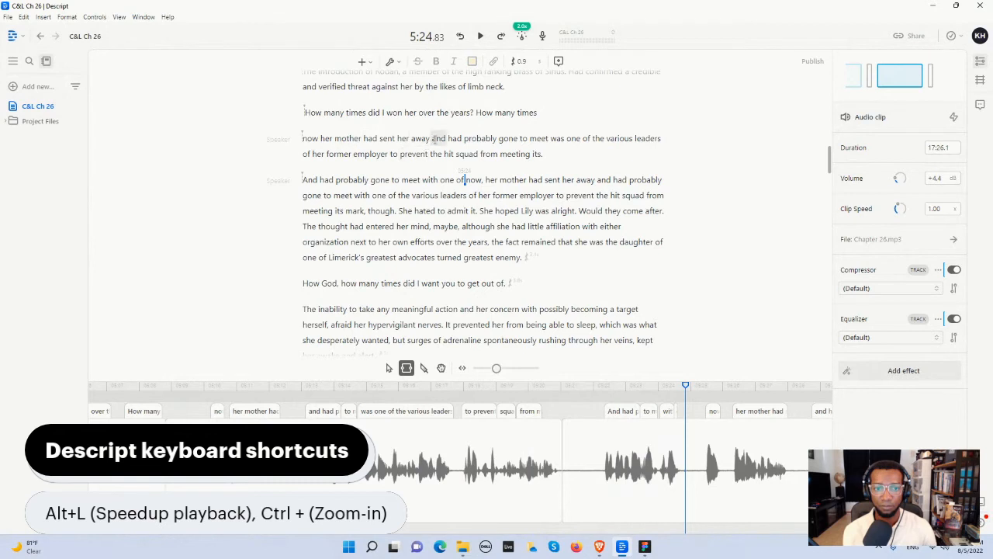
left_click_drag(433, 138, 469, 141)
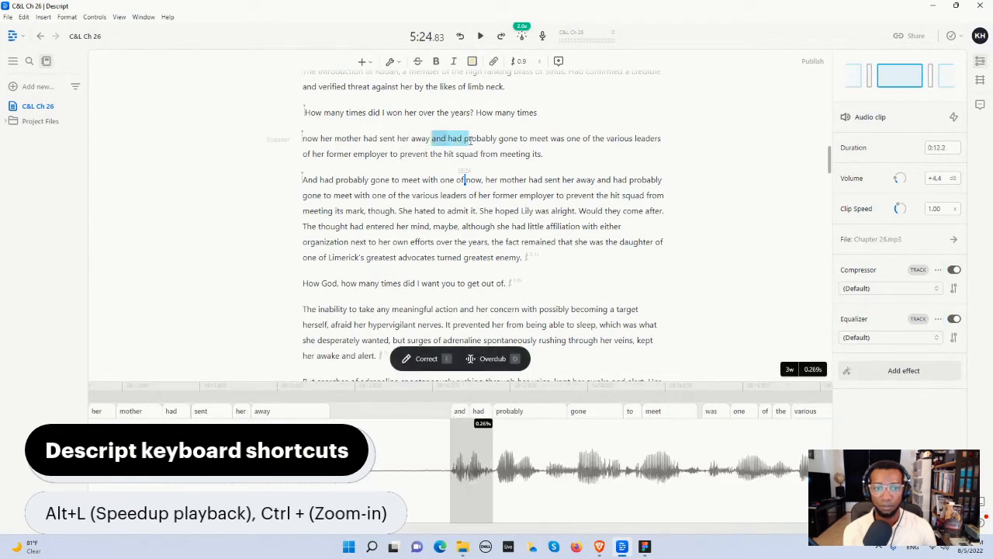
left_click_drag(469, 141, 548, 159)
key("BackSpace")
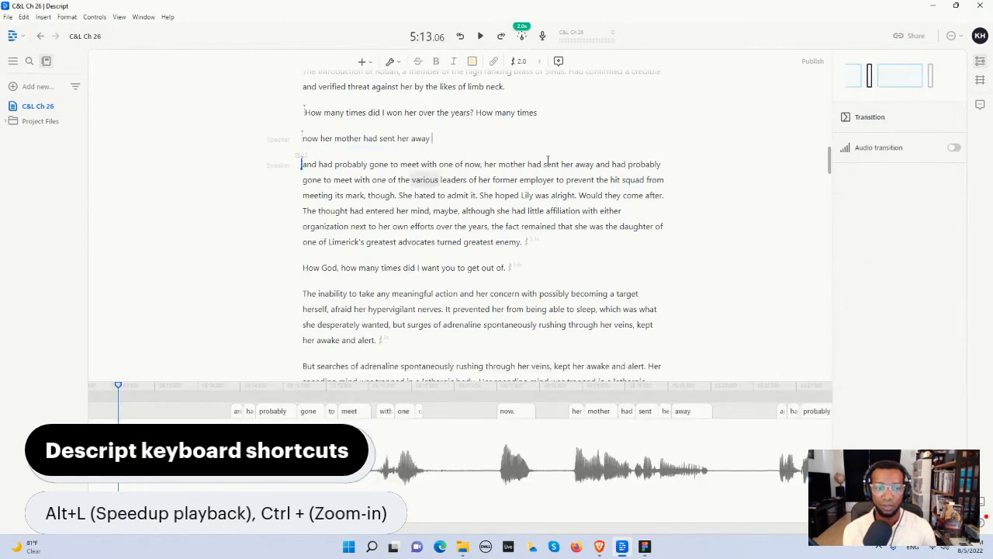
double_click(536, 164)
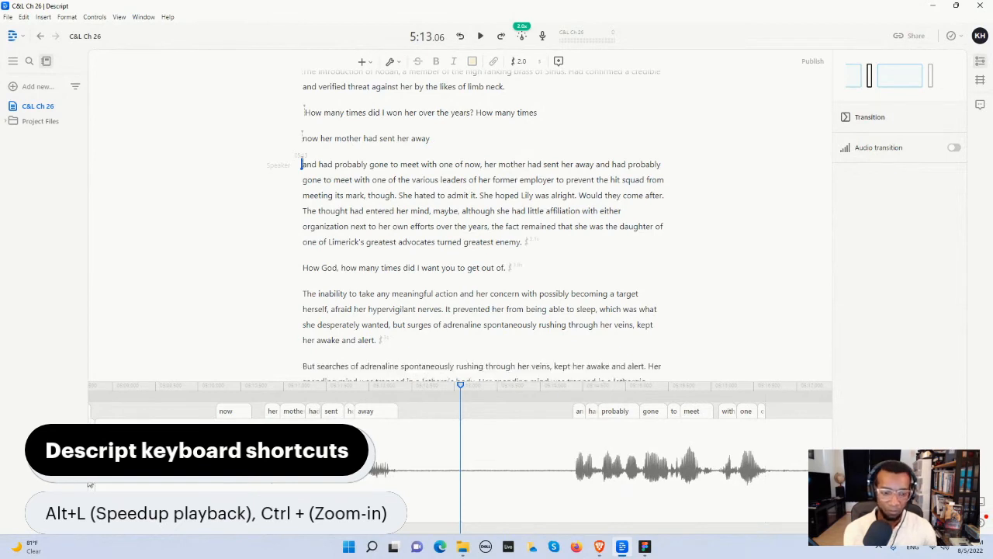
Step: Extend the pause between "How many times" and "now her mother" to about 1.5 s at the clip boundary and measure it
key("ctrl+minus")
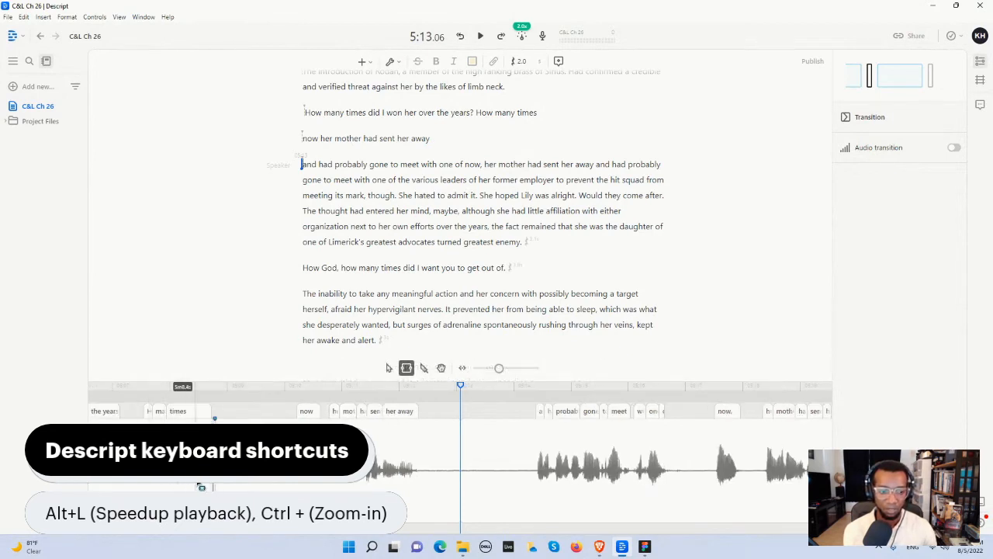
left_click(215, 418)
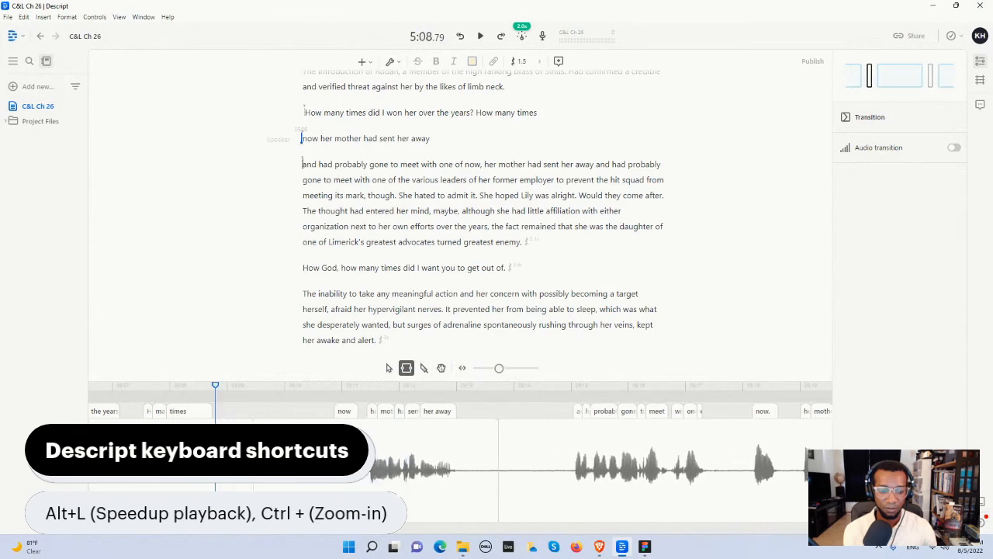
left_click(210, 488)
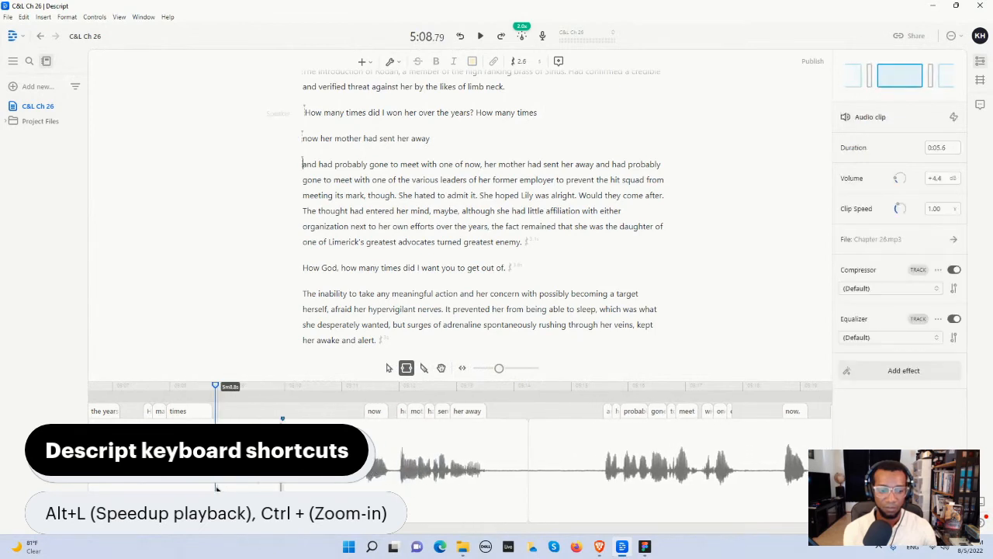
left_click_drag(233, 490, 355, 491)
left_click(375, 487)
mouse_move(285, 486)
left_mouse_down()
mouse_move(321, 486)
mouse_move(288, 487)
left_mouse_up()
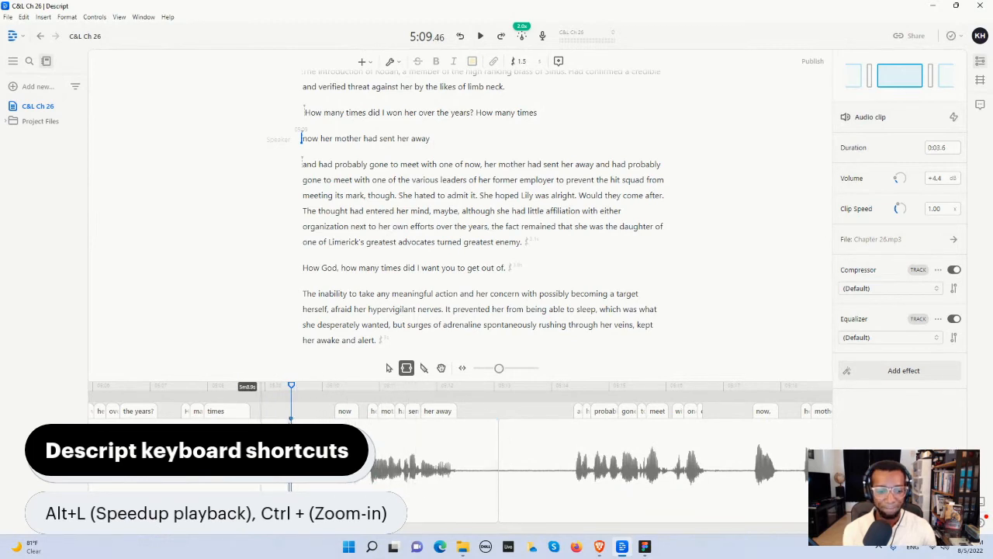
left_click_drag(253, 458, 337, 457)
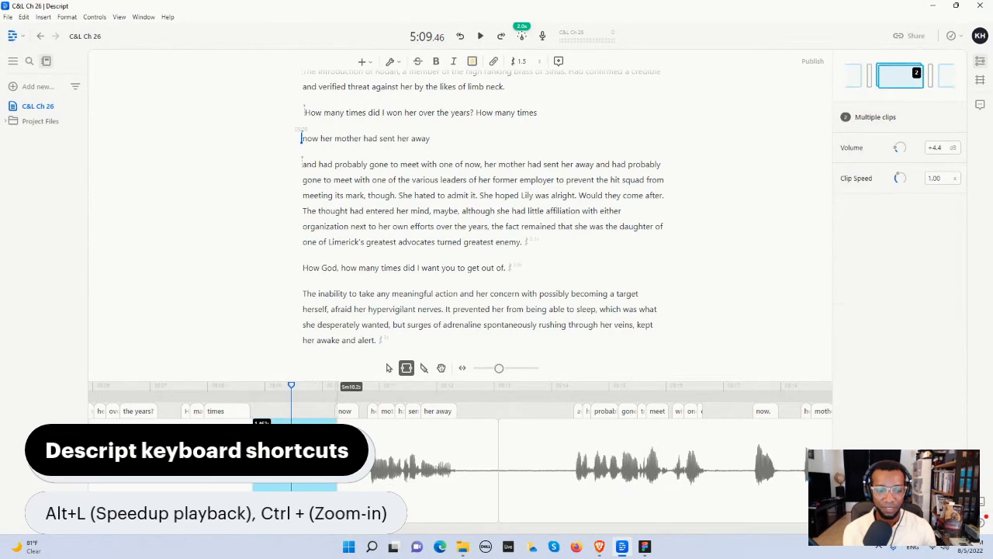
Step: Shorten the pause before "now her mother" to about 1.2 s at the clip boundary and measure part of the silence
left_click(318, 138)
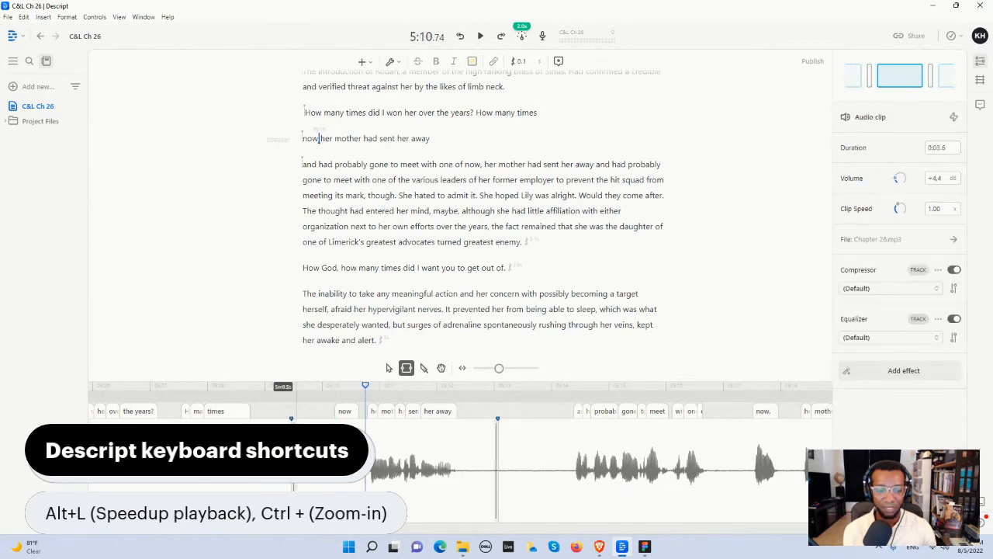
left_click_drag(294, 490, 316, 474)
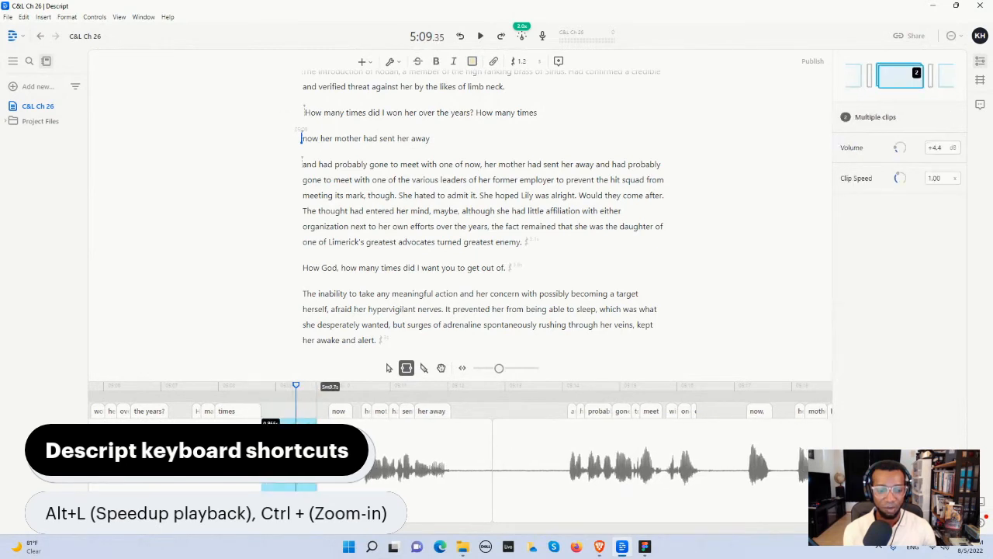
left_click(337, 466)
Step: Replay from the pause after "How many times" and shorten the pause between "sent her away" and "and had probably" to about 1 s
left_click(262, 465)
key("space")
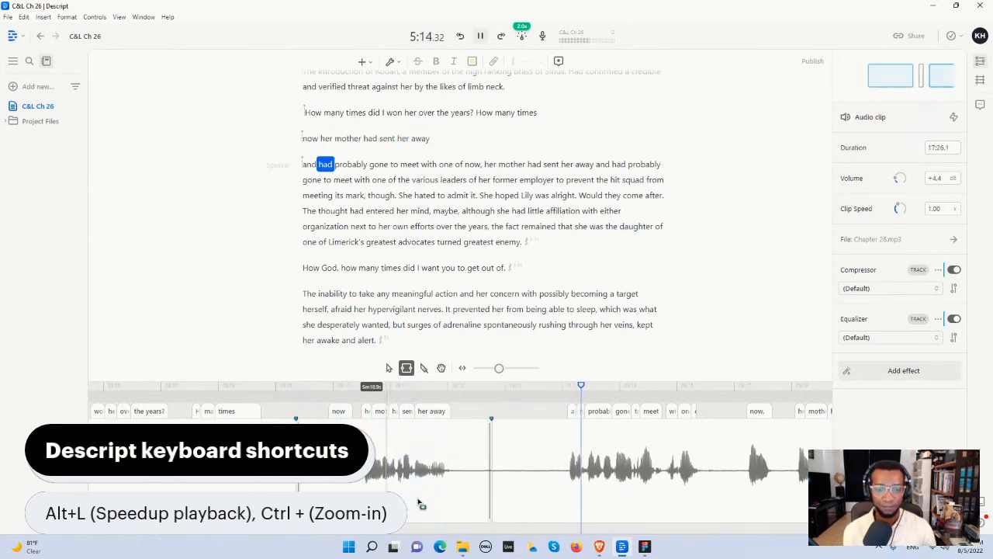
key("space")
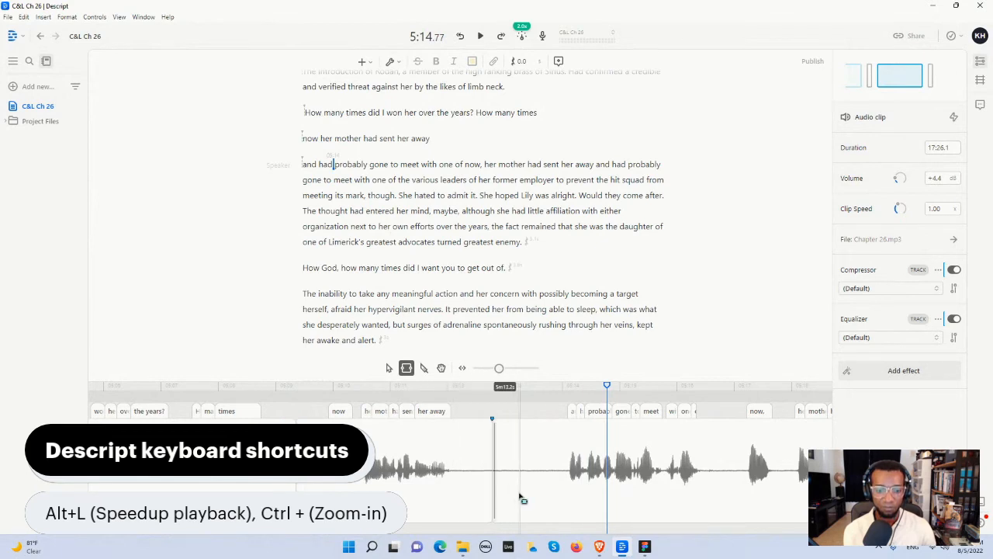
scroll(497, 496, "left", 2)
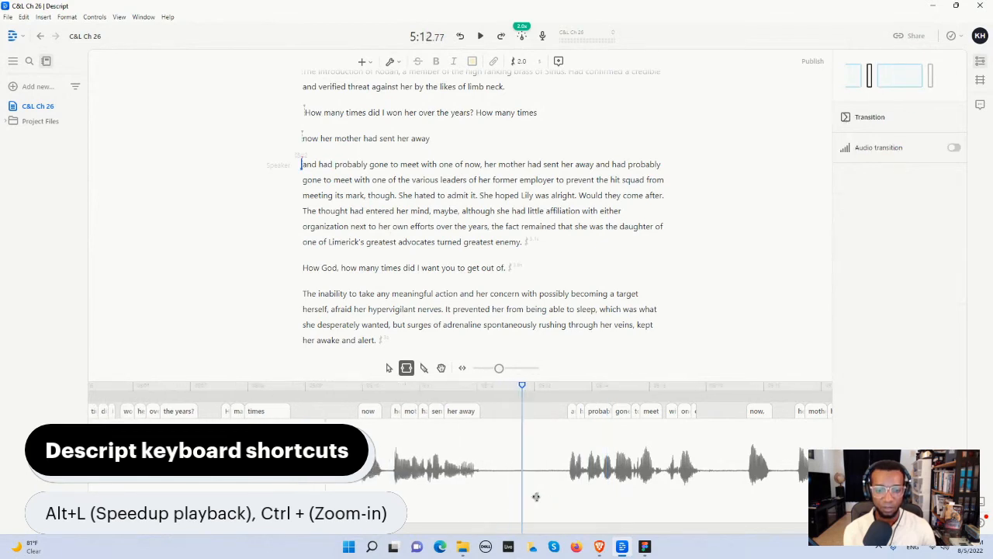
left_click(475, 497)
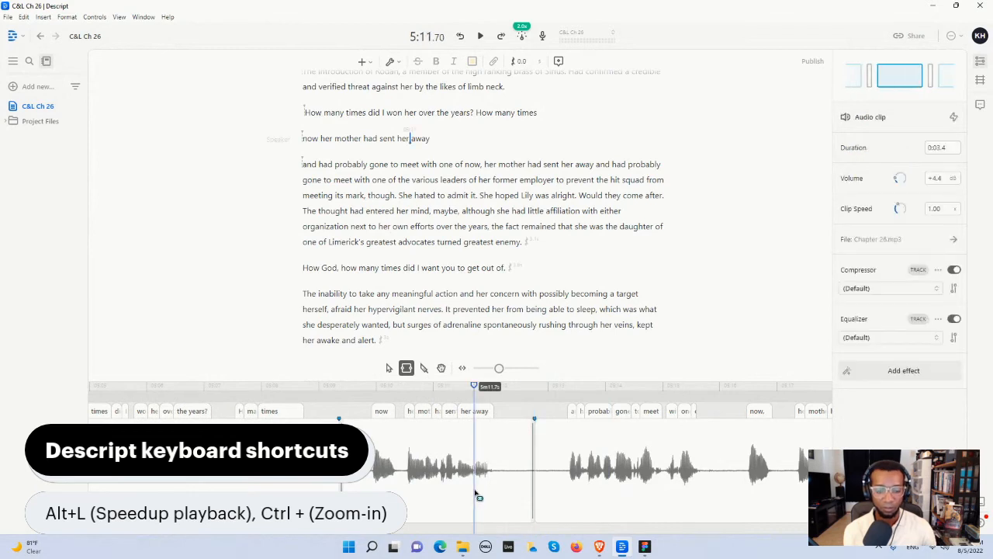
key("space")
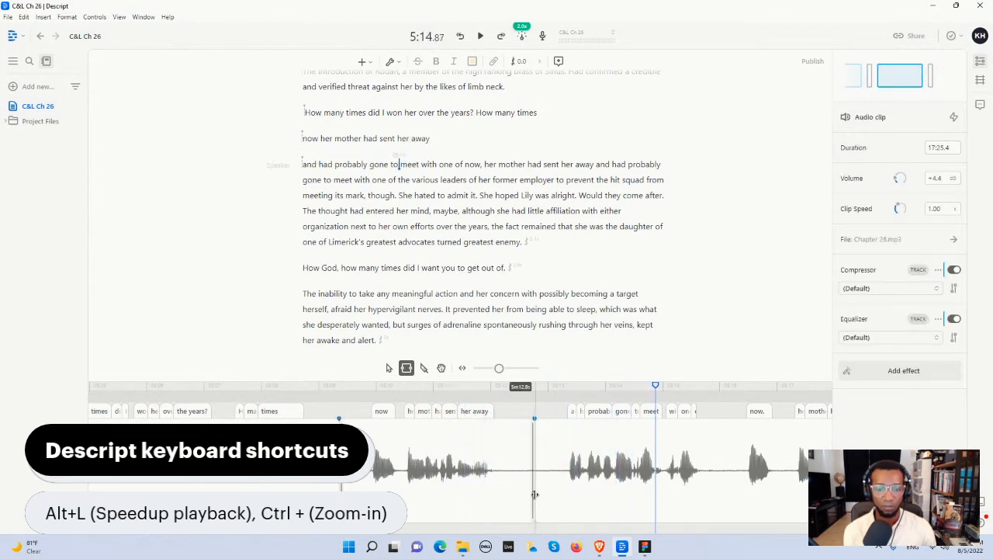
left_click(535, 499)
scroll(513, 496, "right", 2)
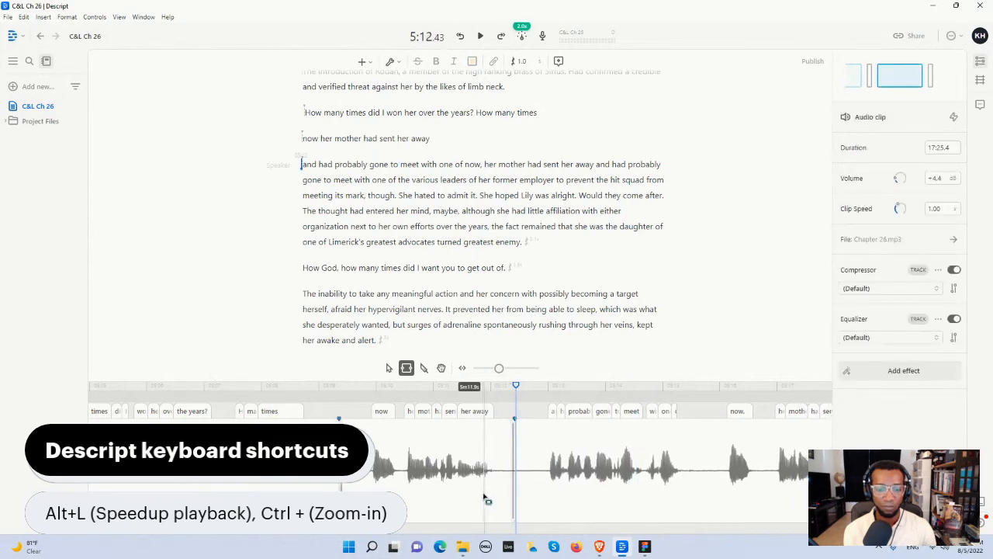
Step: Play on through "one of now," and delete the false take from "now her mother had sent her away" through "to meet with one of"
key("space")
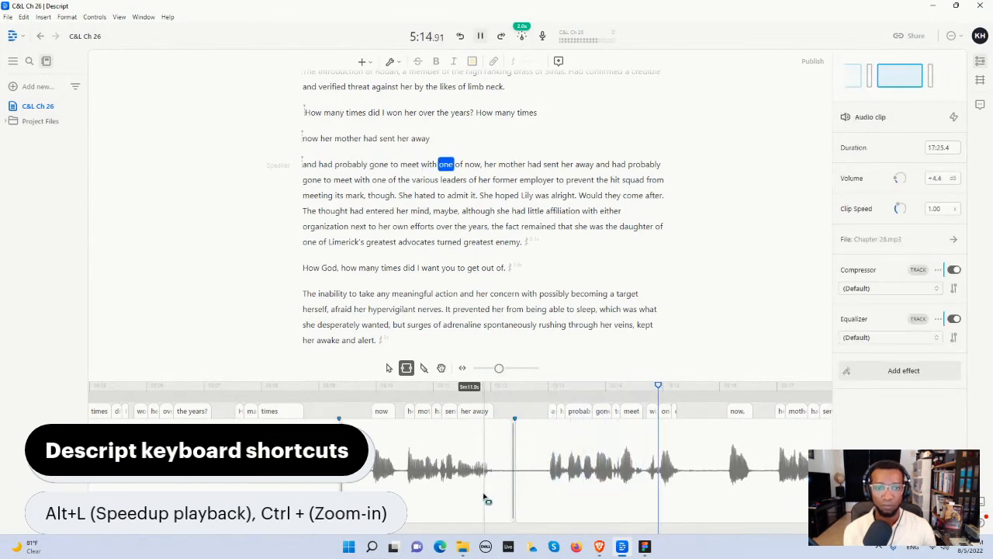
key("space")
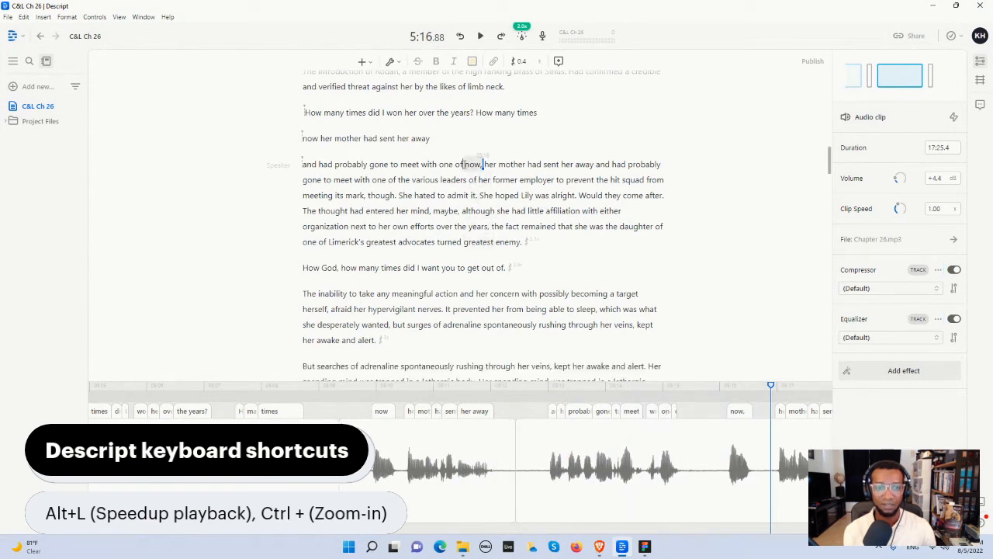
left_click_drag(464, 164, 440, 164)
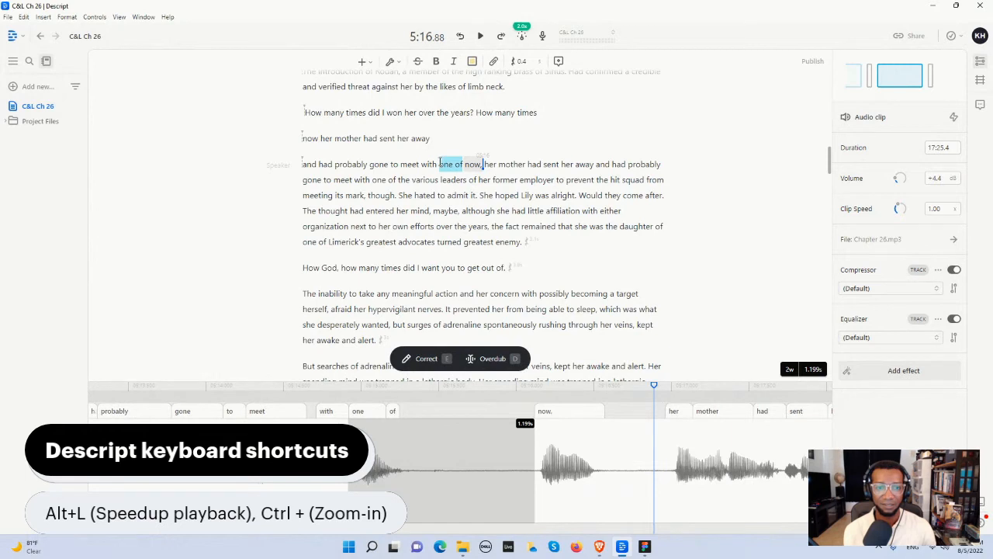
left_click_drag(435, 161, 302, 140)
key("BackSpace")
double_click(323, 346)
key("Down")
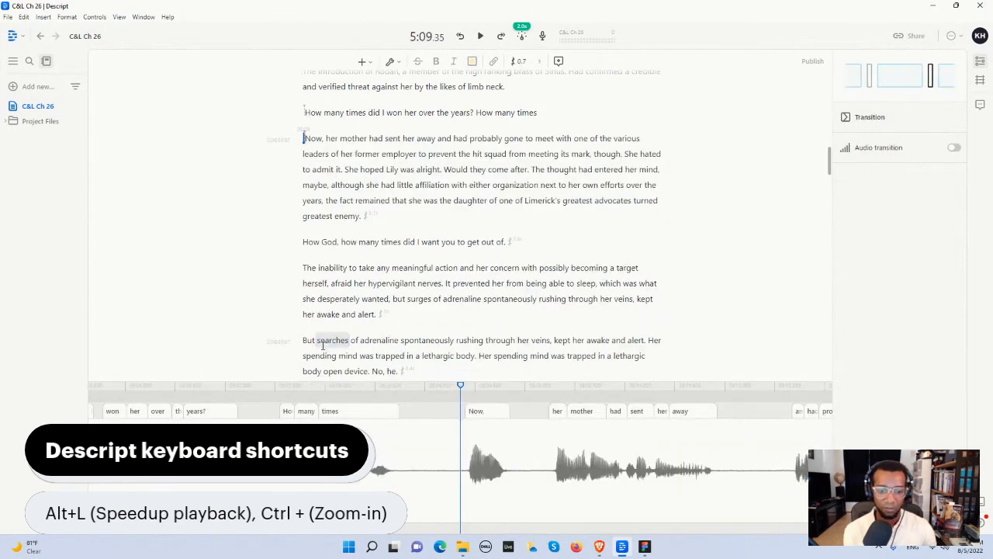
Step: Extend the pause between "How many times" and "Now, her mother" to about 1.2 s and measure the silence
left_click_drag(448, 489, 411, 489)
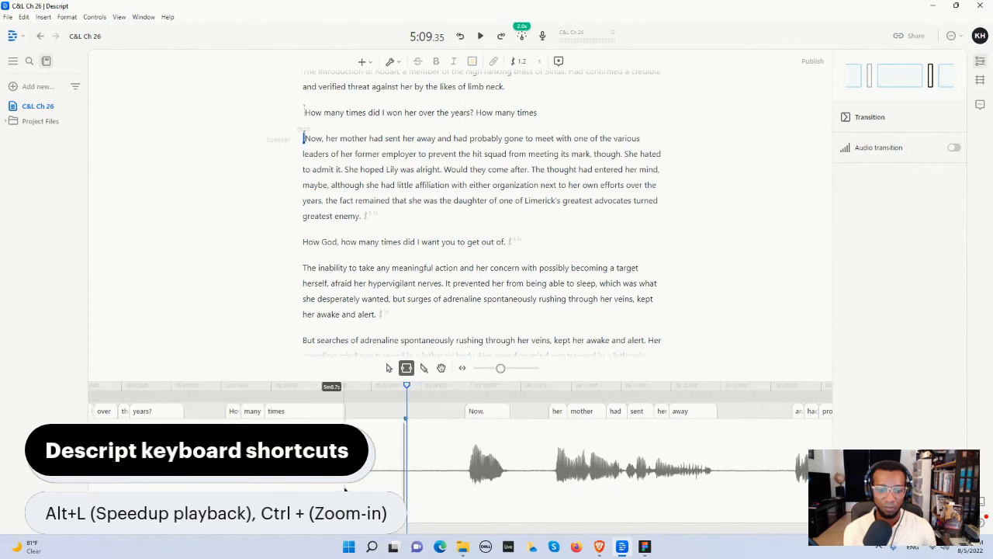
left_click_drag(346, 487, 457, 487)
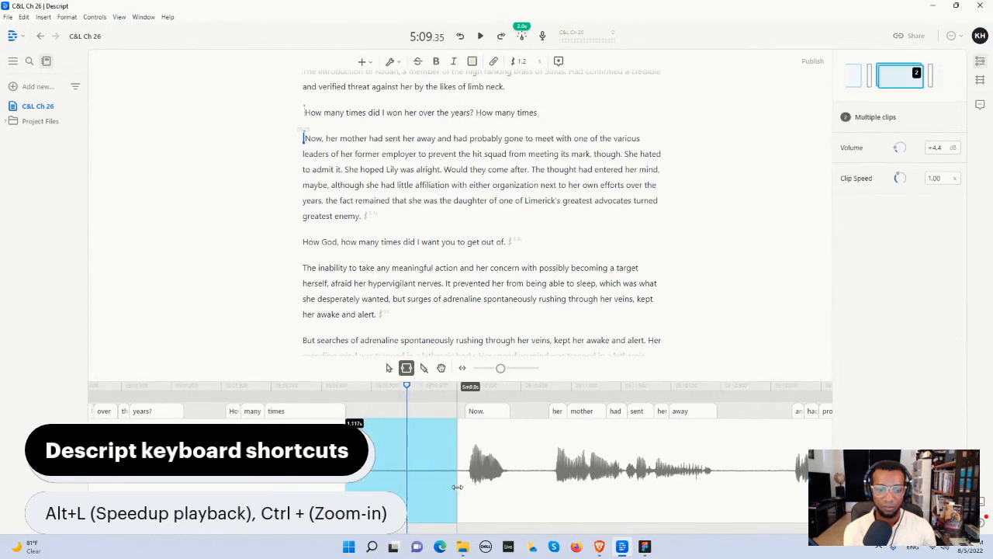
Step: Replay from about 5:08.60 through "meeting its mark," and delete about 1.7 s of the pause before "though"
left_click(332, 386)
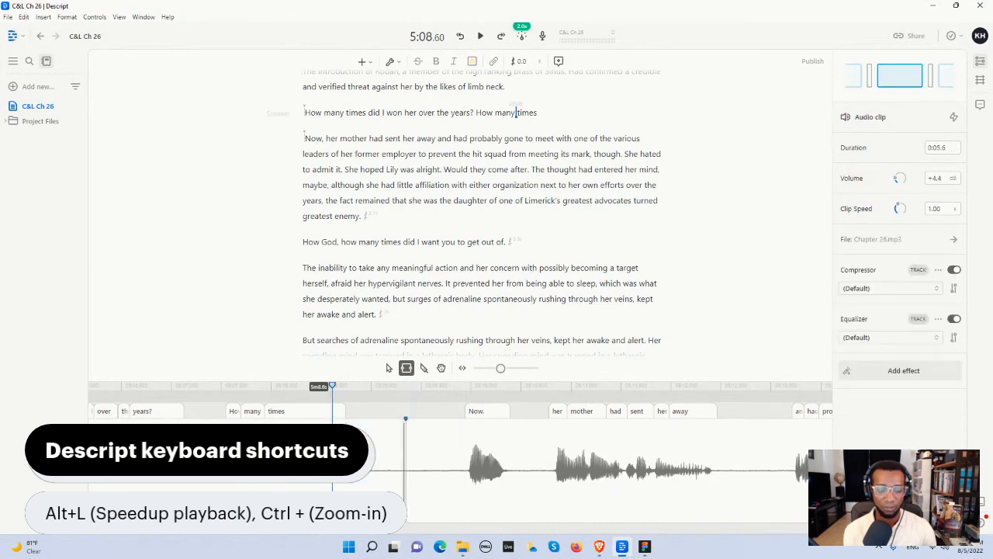
key("space")
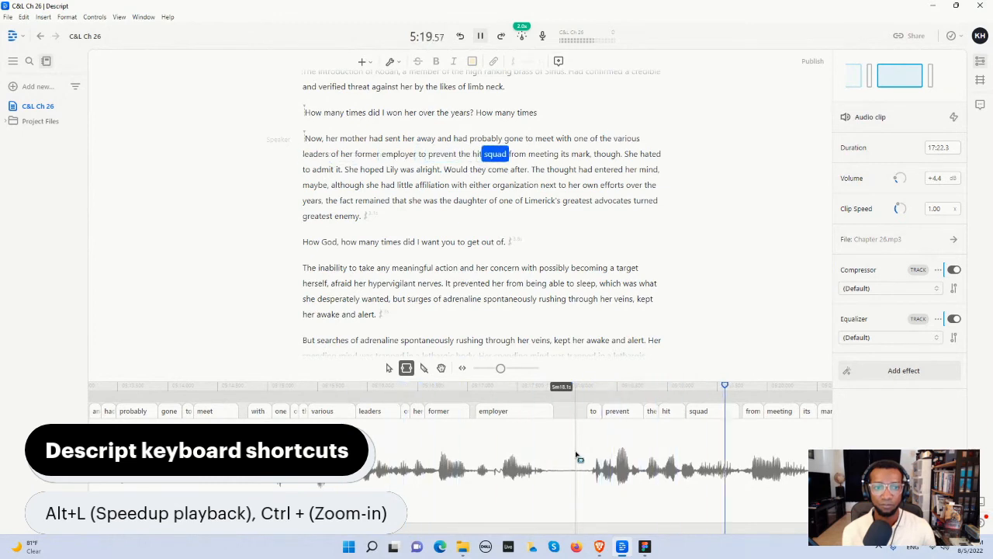
key("space")
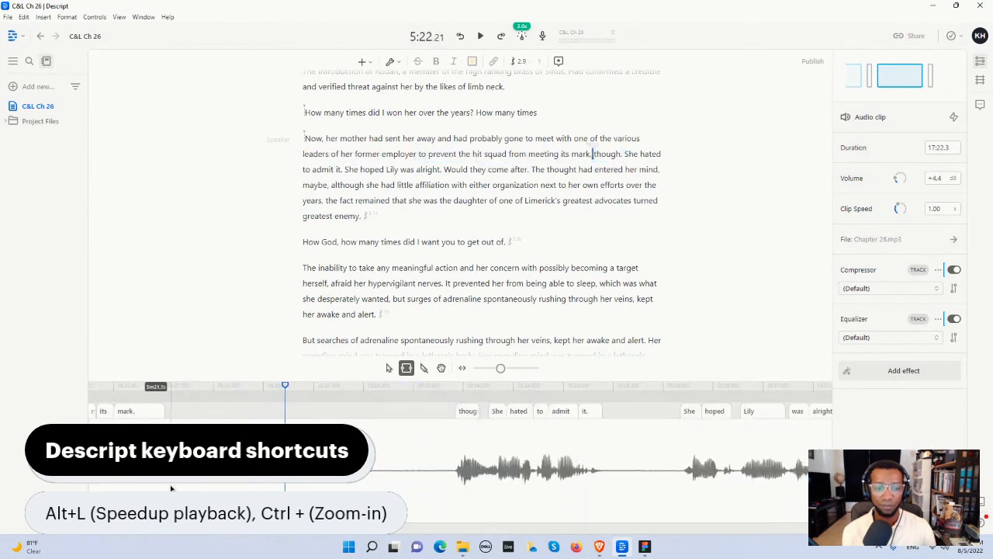
left_click_drag(165, 487, 330, 484)
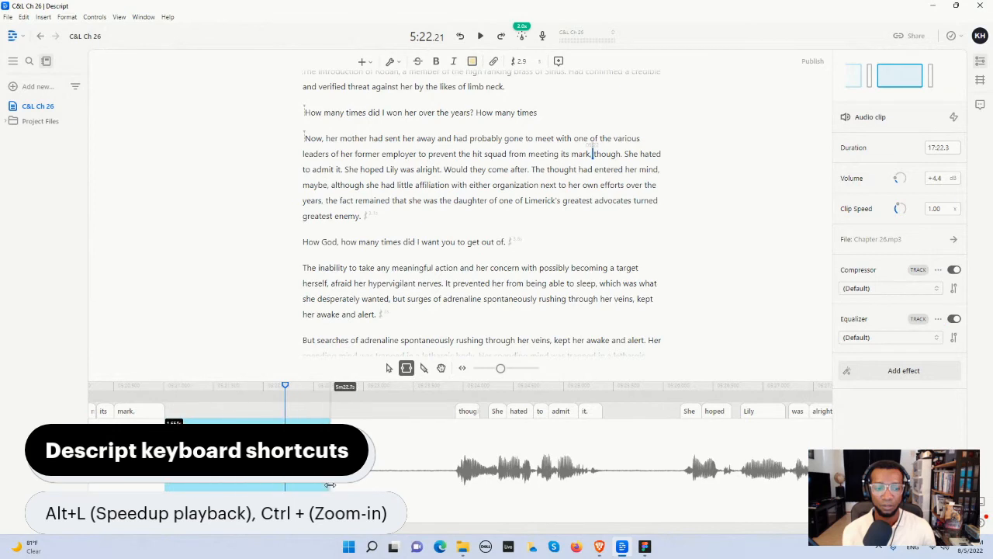
key("Delete")
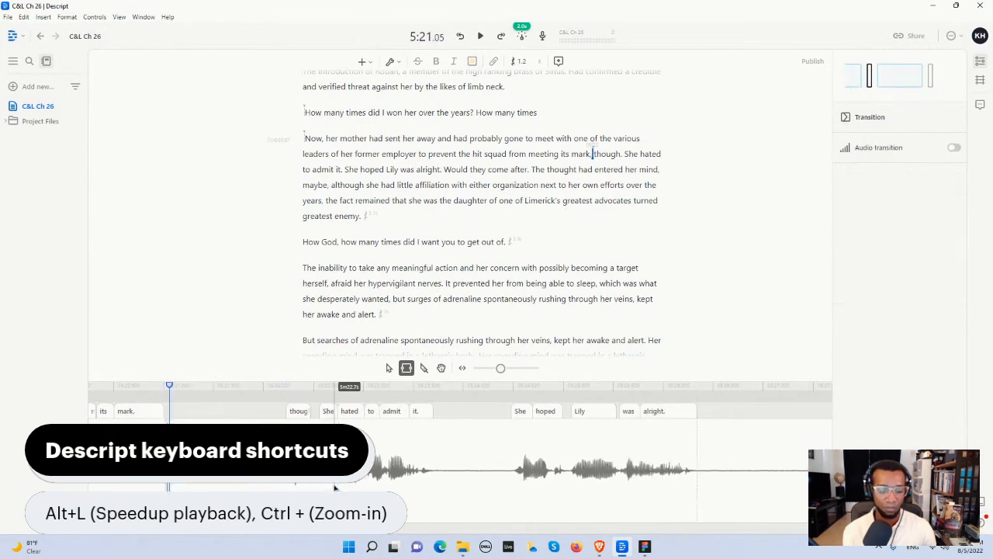
Step: Play on through "She hoped Lily was alright." and delete about 1.4 s of the pause before "Would they come after", starting at about 5:26.33
key("space")
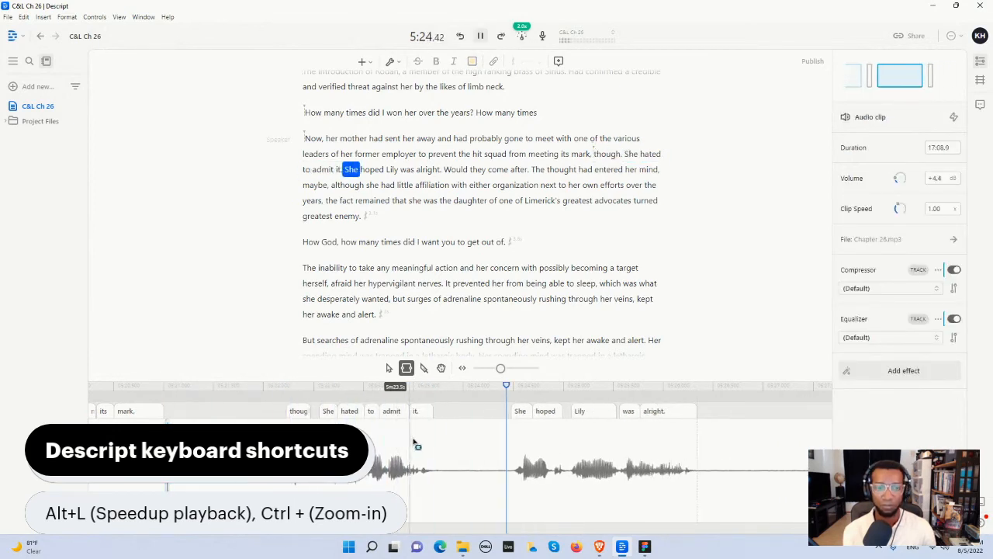
key("space")
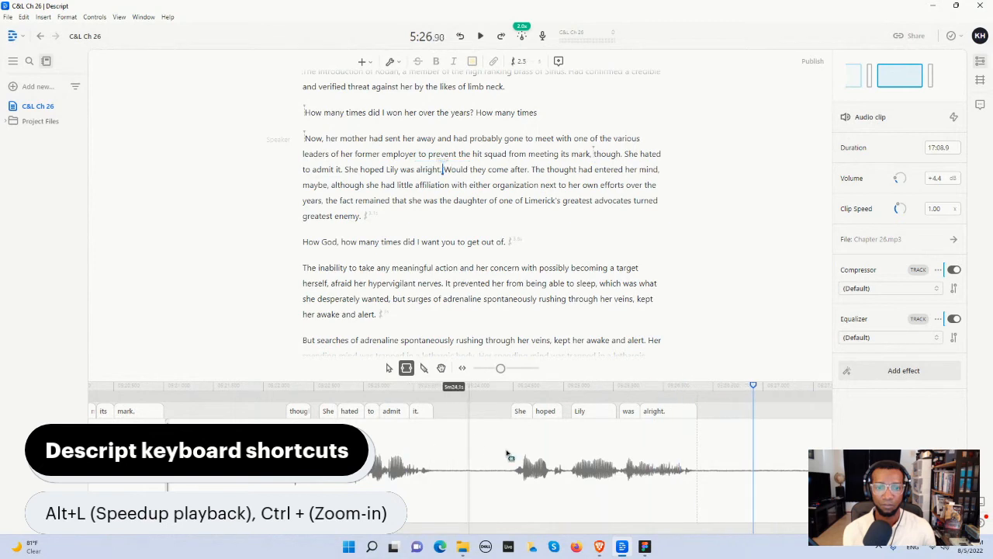
left_click(698, 495)
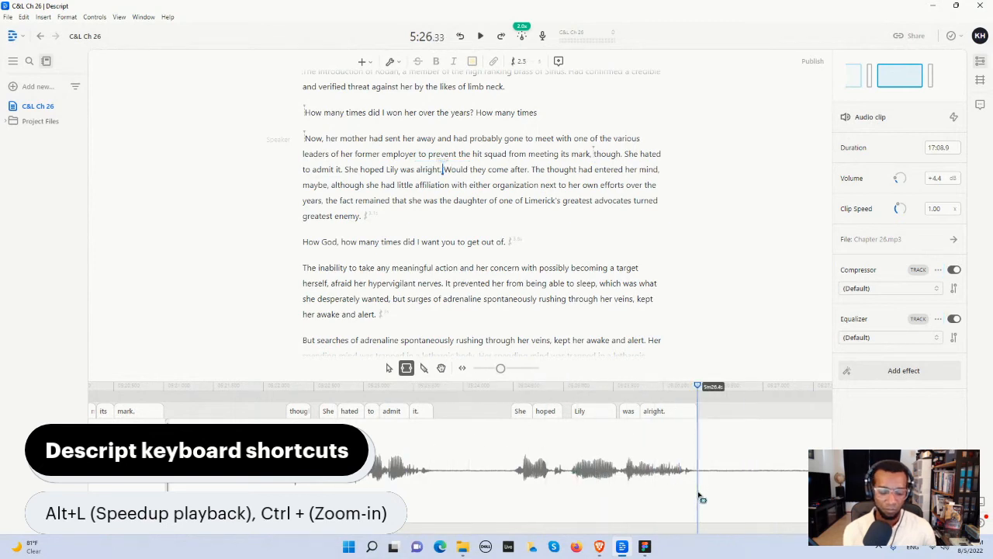
key("ctrl+minus")
key("ctrl+minus")
key("ctrl+minus")
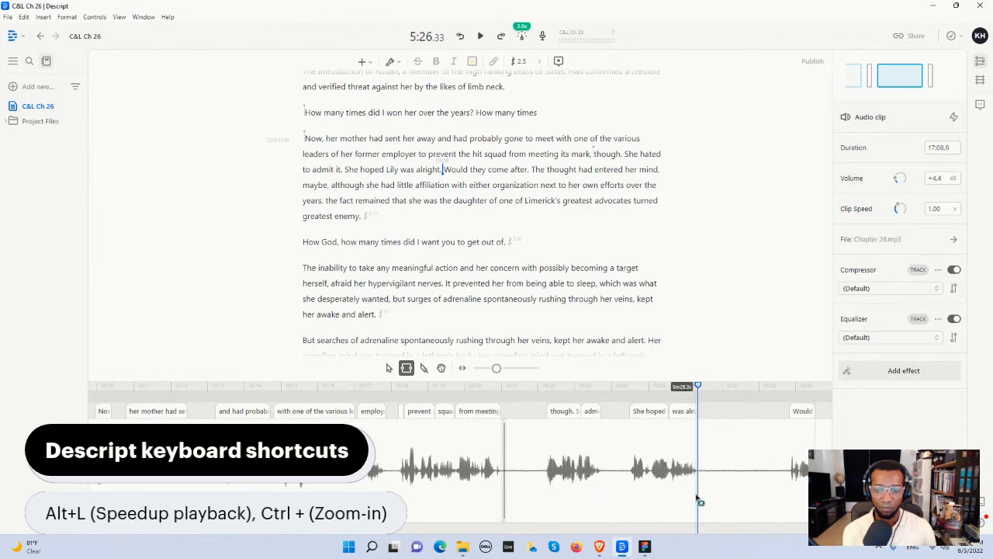
left_click_drag(698, 501, 750, 492)
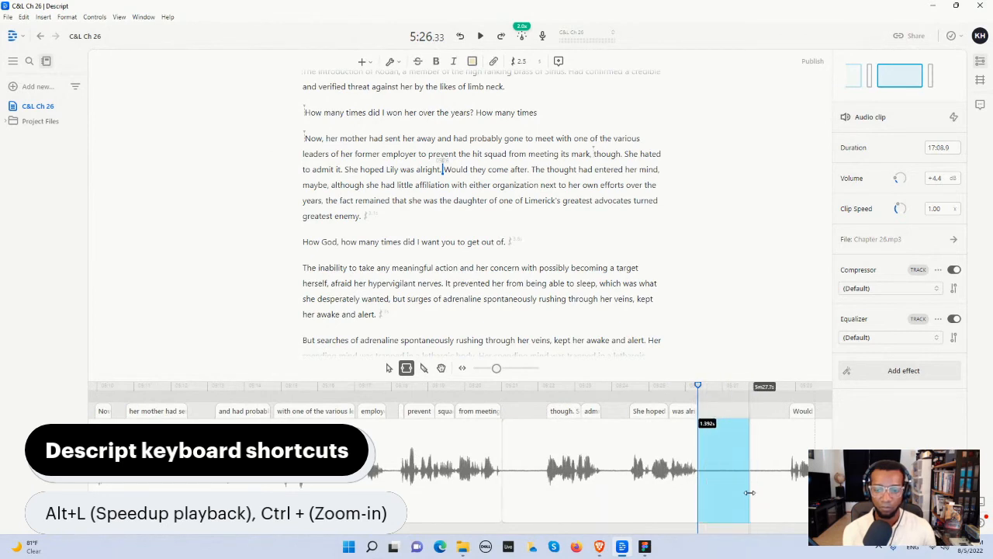
key("Delete")
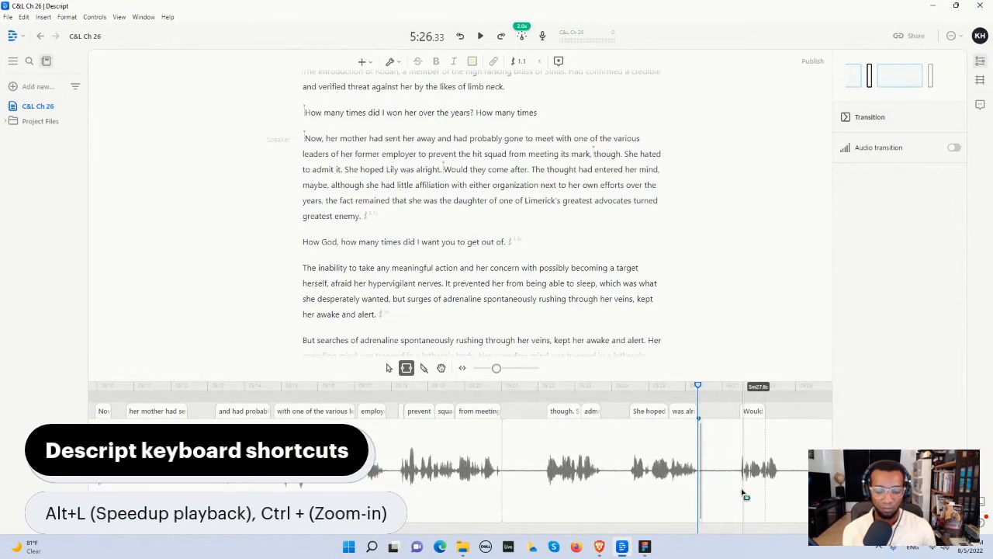
Step: Play on through "Would they come after." and delete about 1 s of the pause before "The thought", starting at about 5:28.61
key("space")
key("space")
left_click(780, 503)
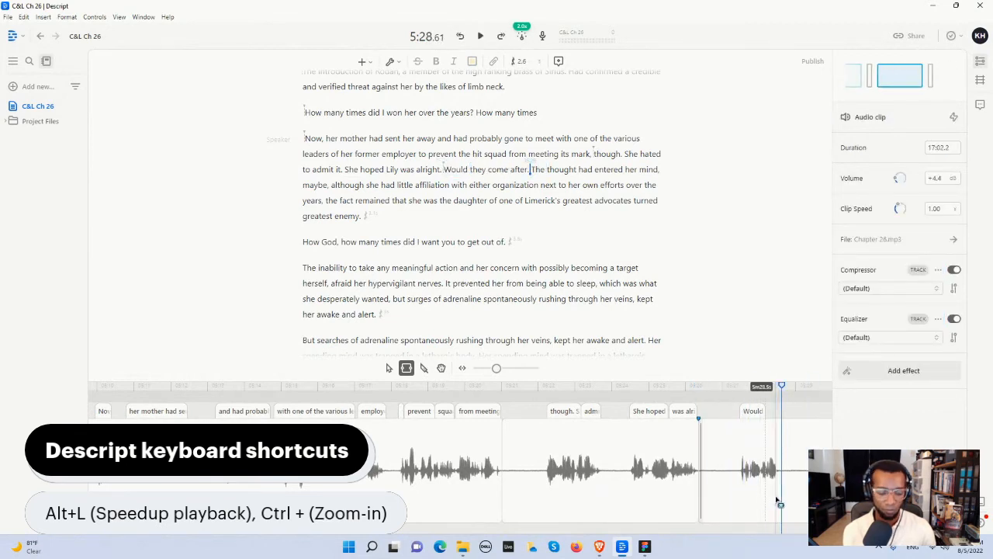
key("ctrl+minus")
key("ctrl+minus")
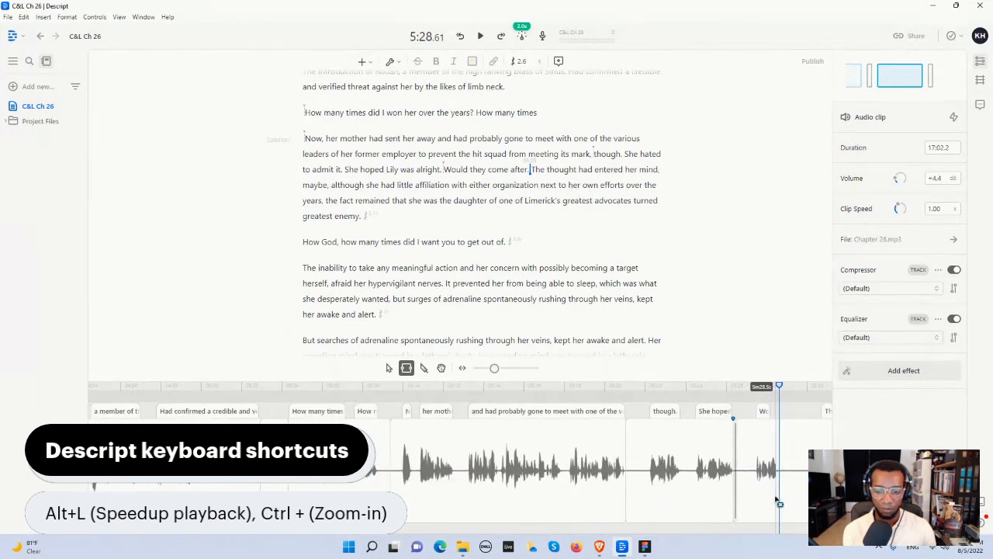
left_click_drag(780, 501, 802, 492)
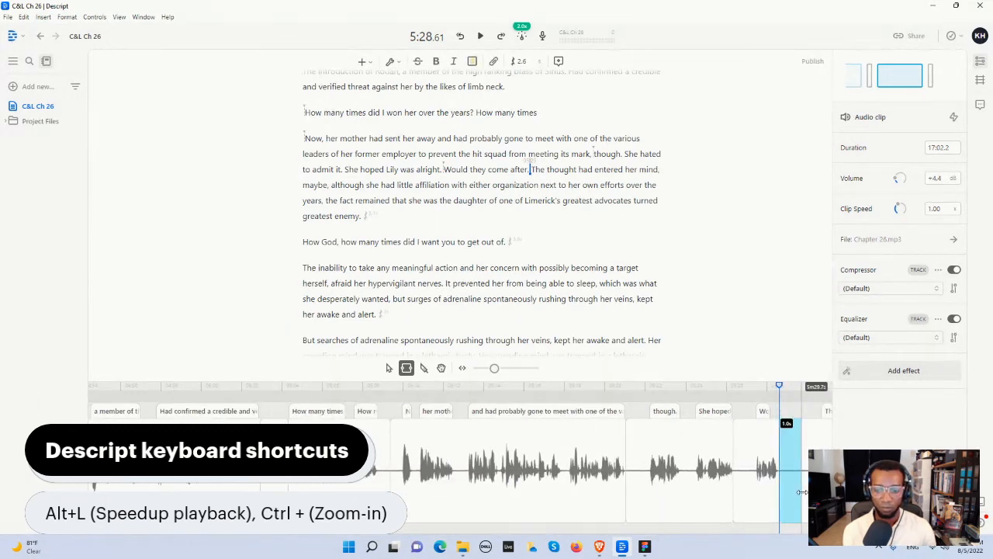
key("Delete")
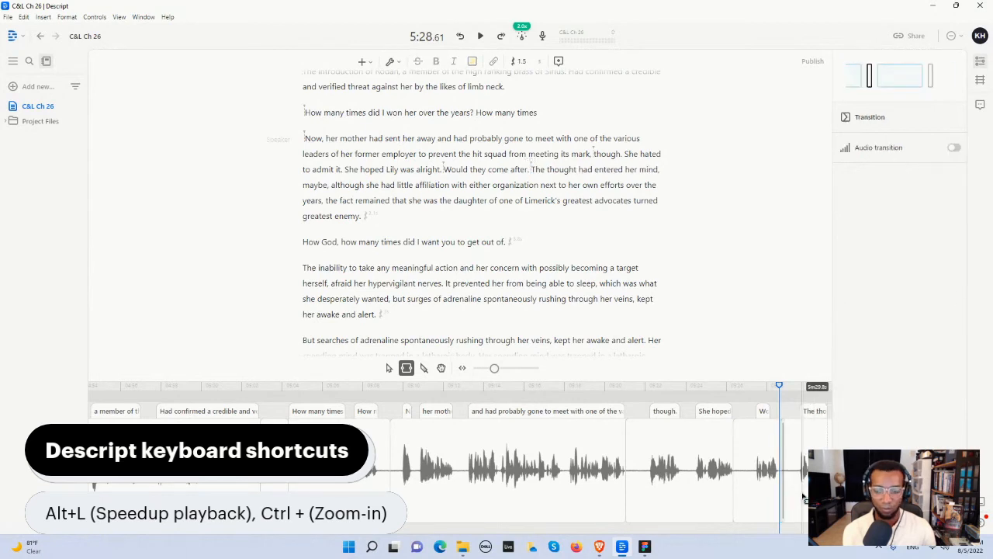
Step: Play on past "maybe," and delete part of the pause on each side of that word
key("space")
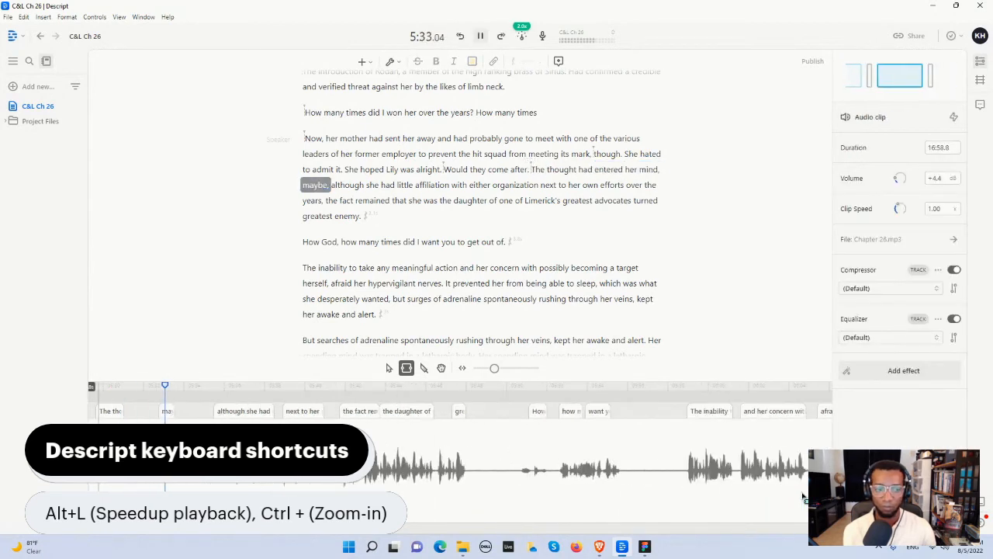
key("space")
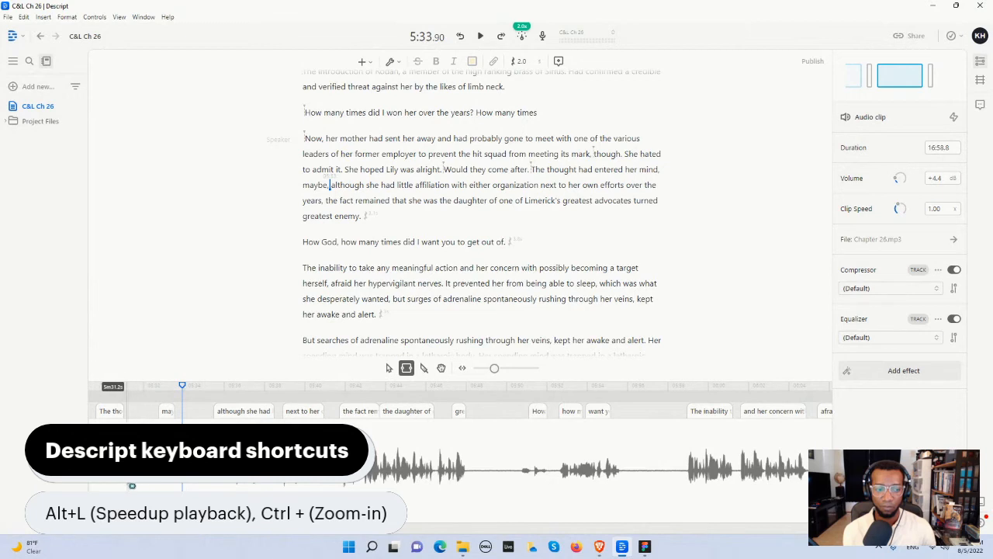
left_click_drag(127, 485, 139, 485)
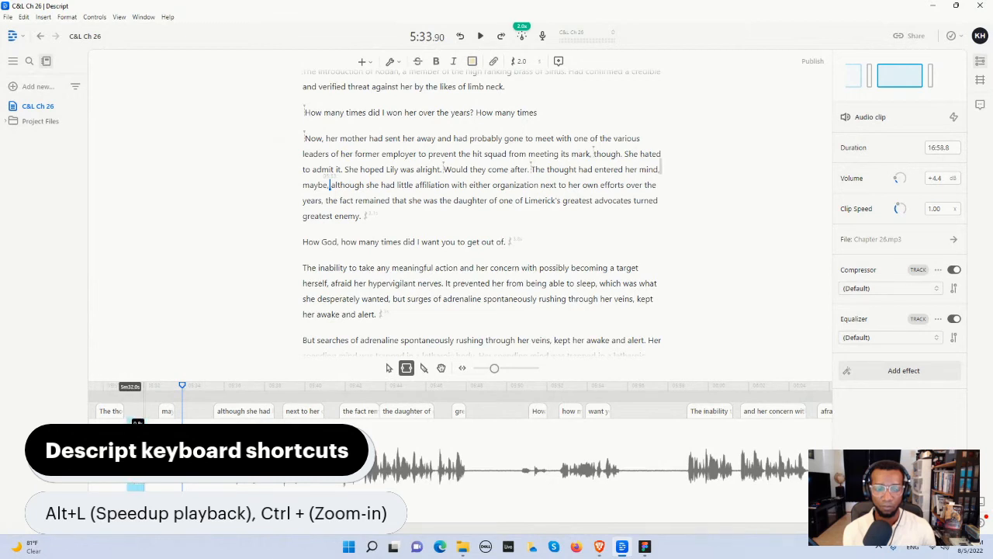
key("Delete")
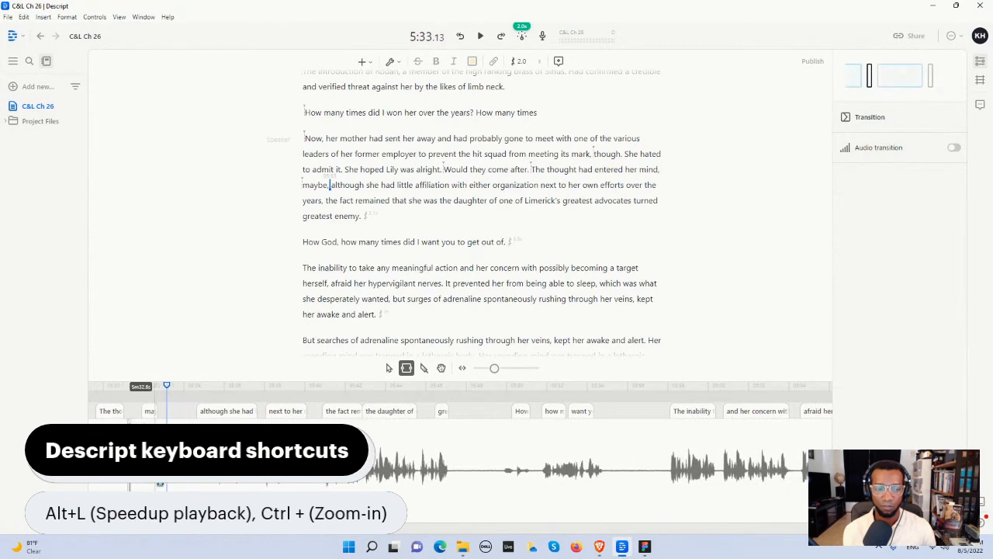
left_click(167, 483)
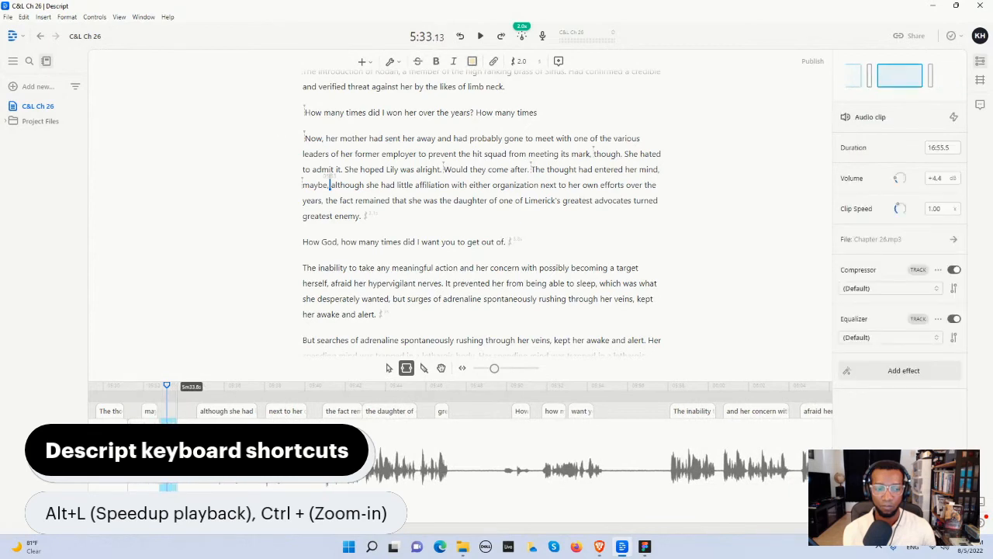
key("Delete")
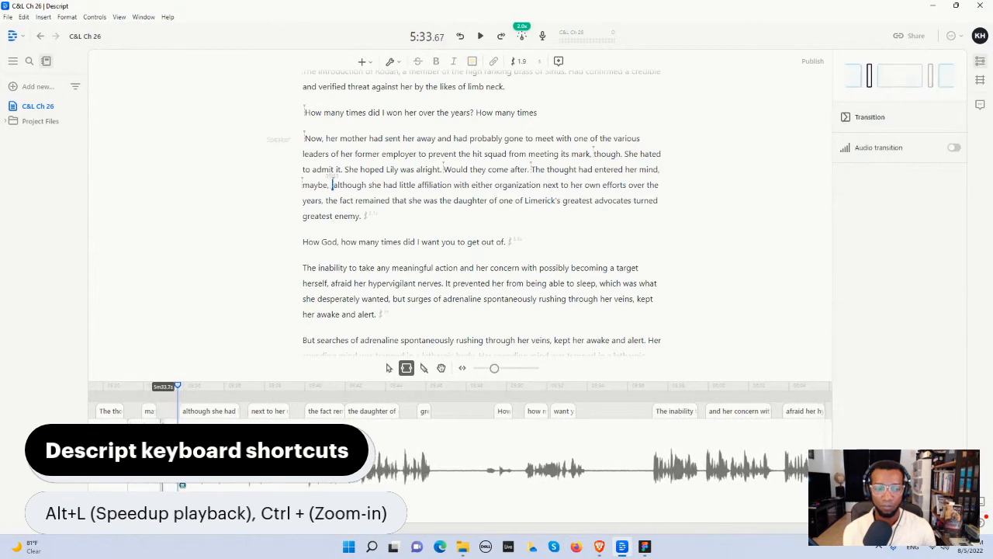
Step: Play on through "greatest enemy." and delete about 1.4 s of the pause before "How God", starting at about 5:46.33
key("space")
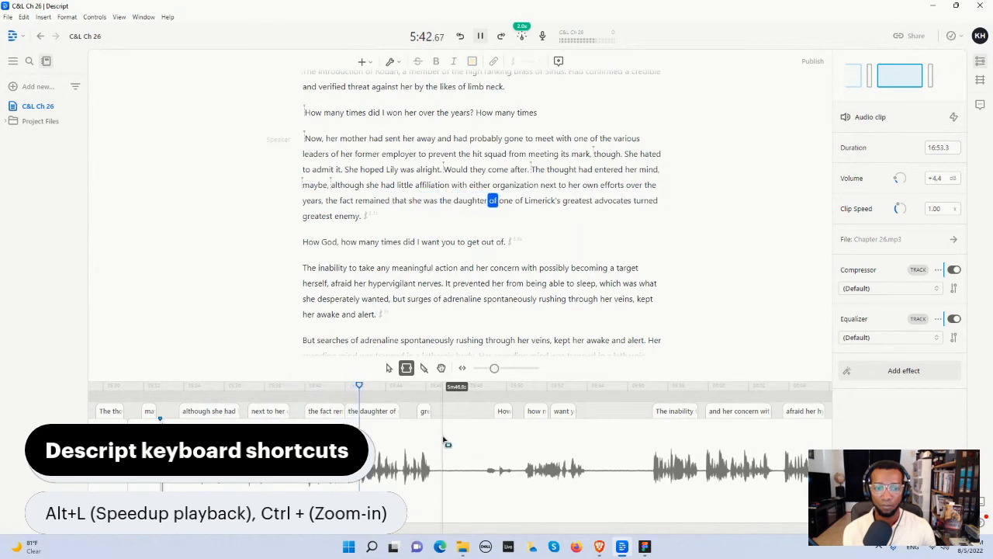
key("space")
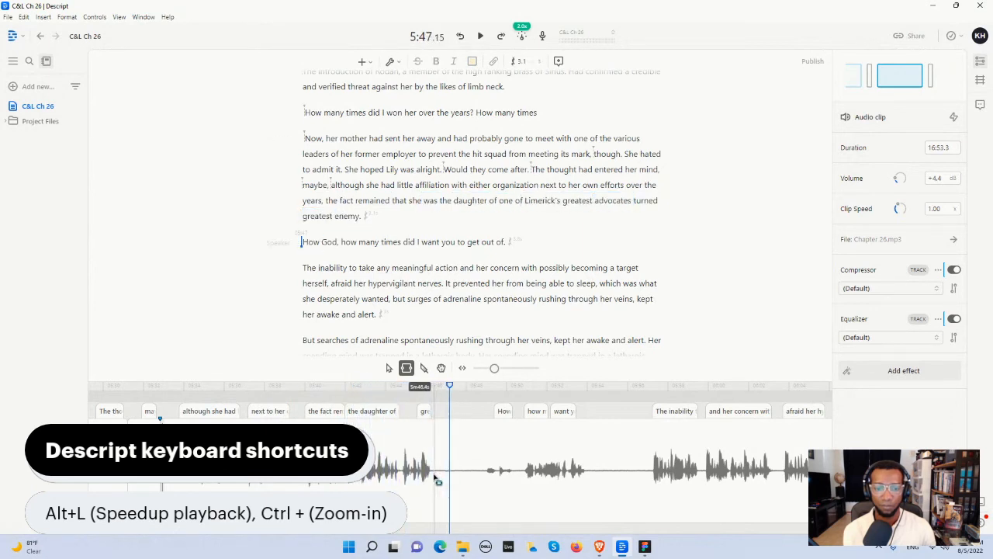
left_click_drag(435, 478, 461, 473)
key("Delete")
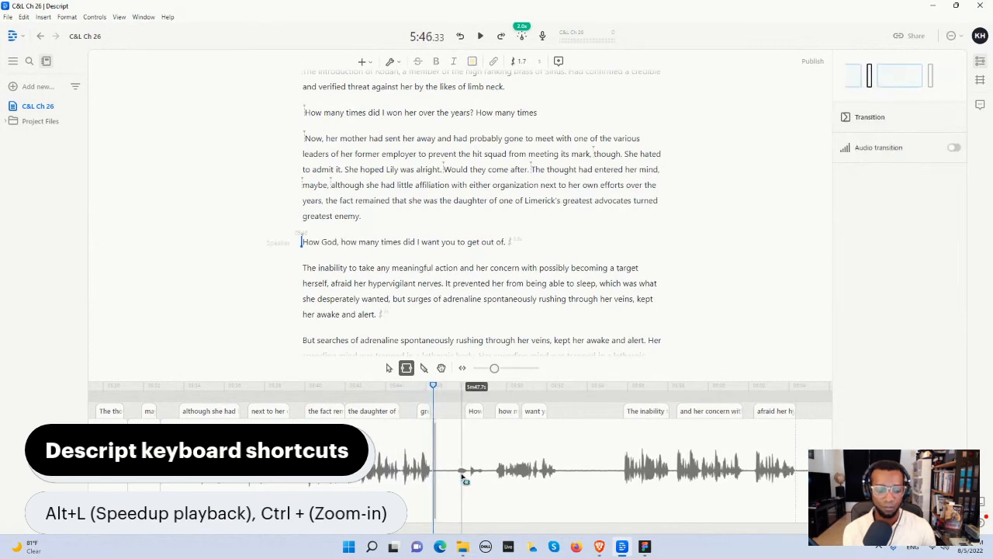
Step: Play on through "want you to get out of." and delete about 1.7 s of the pause before "The inability"
key("space")
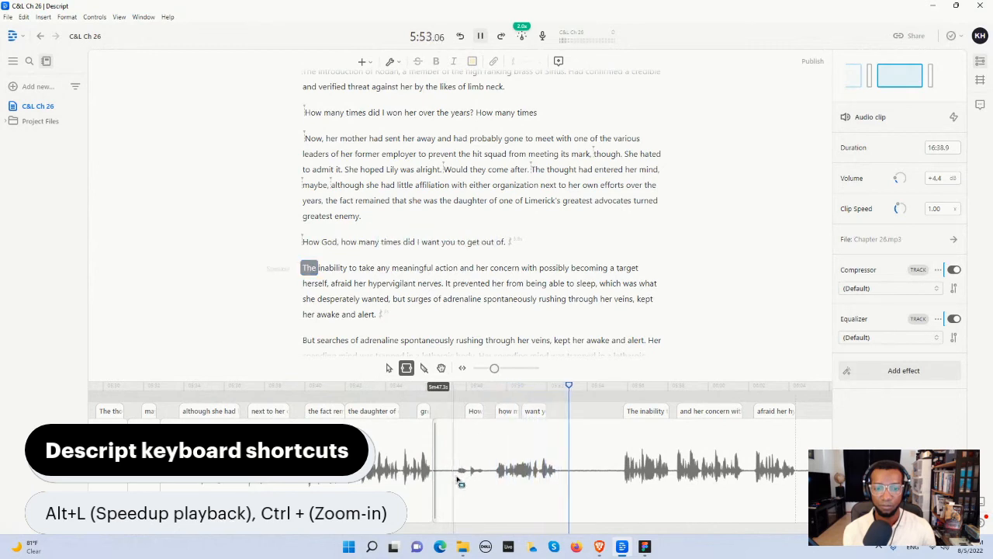
key("space")
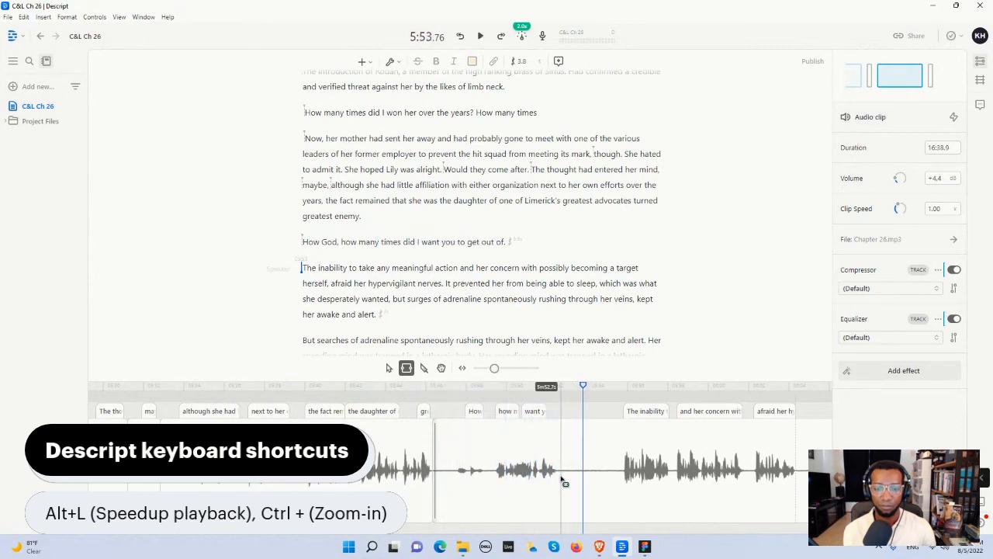
left_click_drag(560, 478, 596, 475)
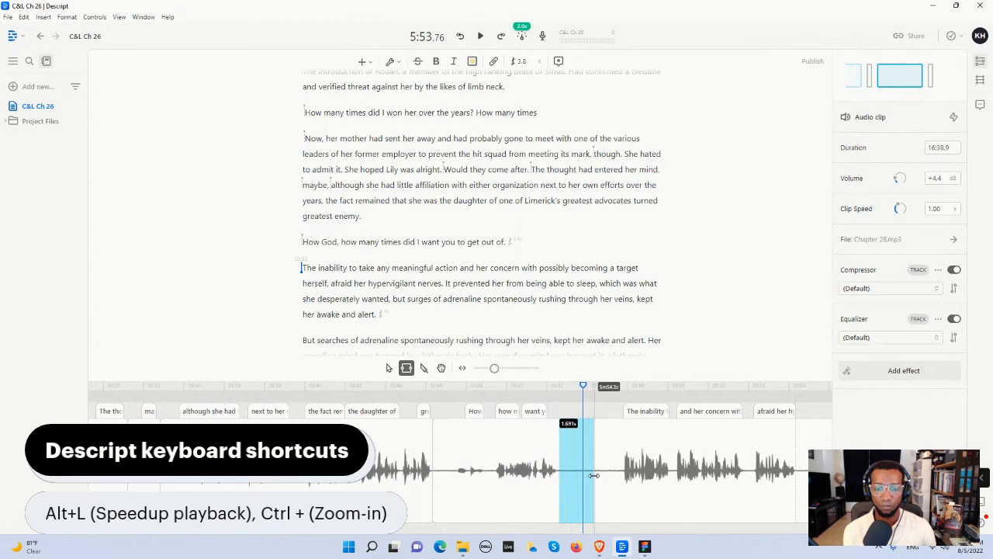
key("Delete")
Step: Play on through "hypervigilant nerves." and delete about 1.4 s of the pause before "It prevented", starting at about 6:02.73
key("space")
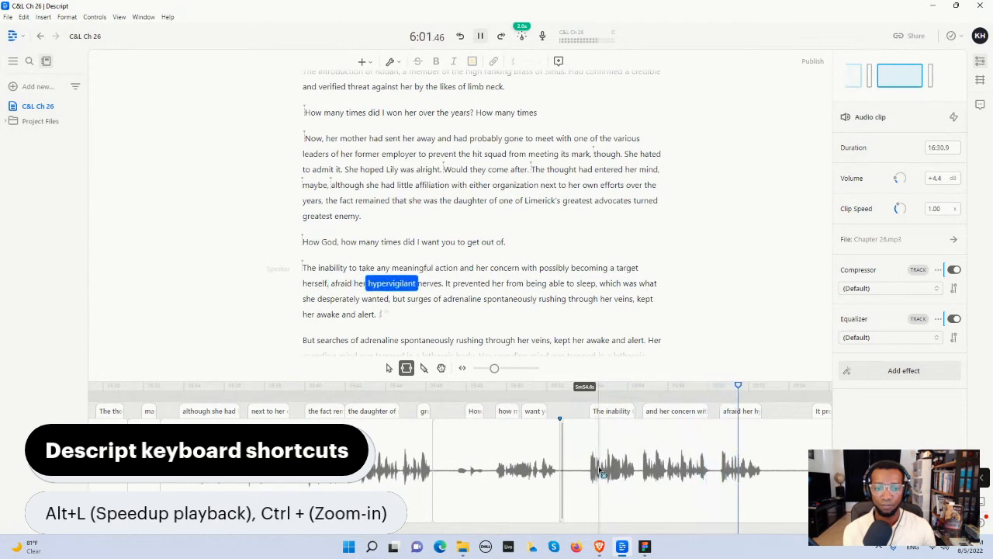
key("space")
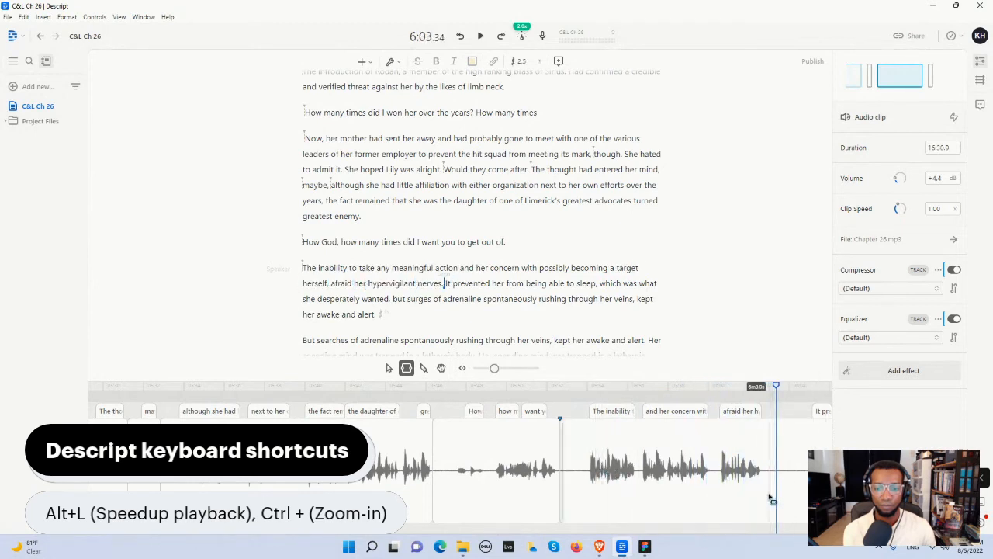
left_click_drag(764, 492, 790, 492)
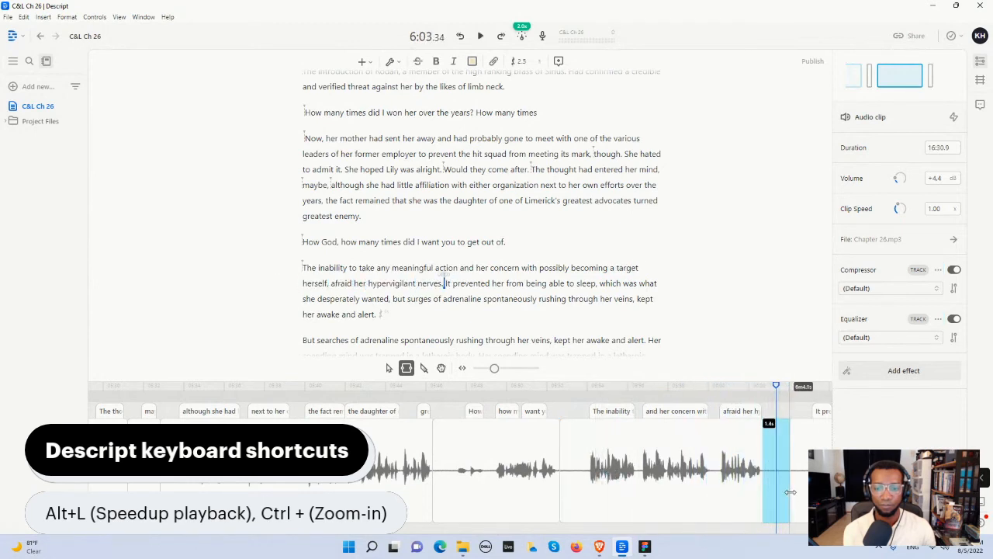
left_click(790, 492)
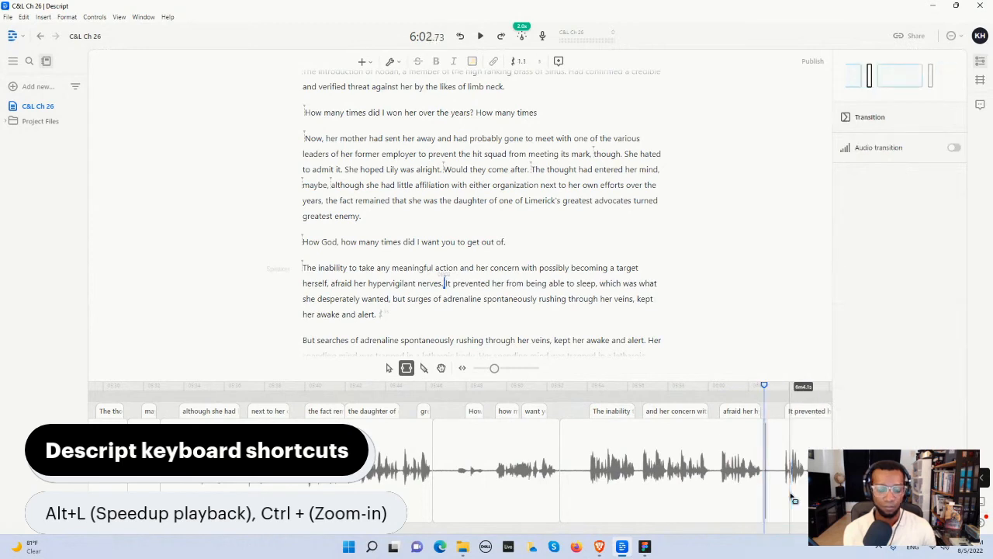
Step: Play on through "awake and alert." and delete part of the pause before "kept her awake" and about 1.8 s before "But searches"
key("space")
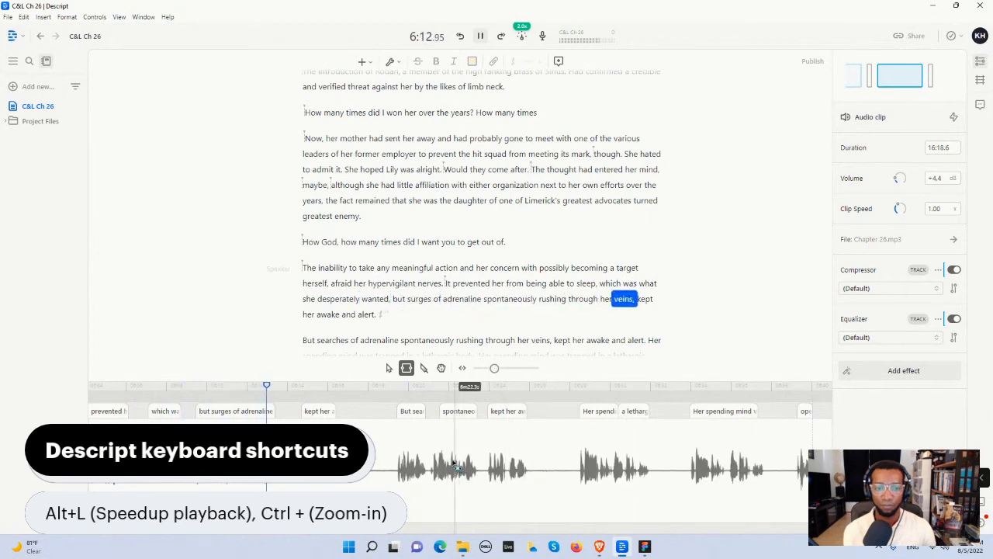
key("space")
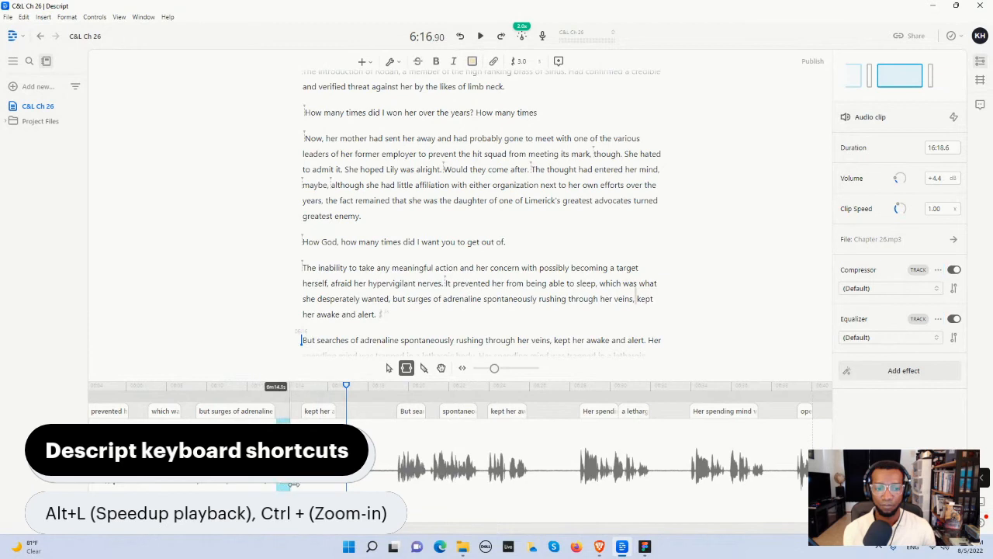
key("Delete")
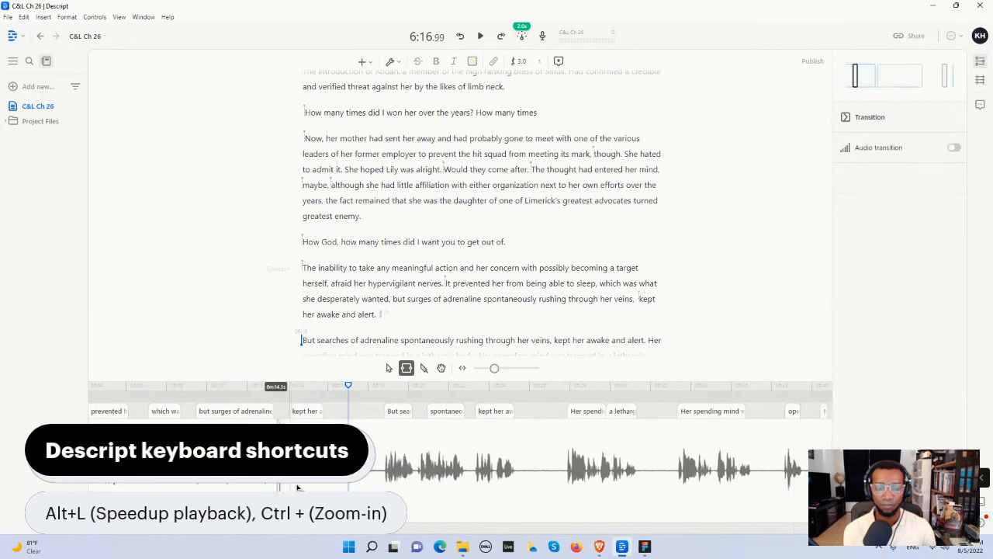
left_click_drag(327, 485, 362, 488)
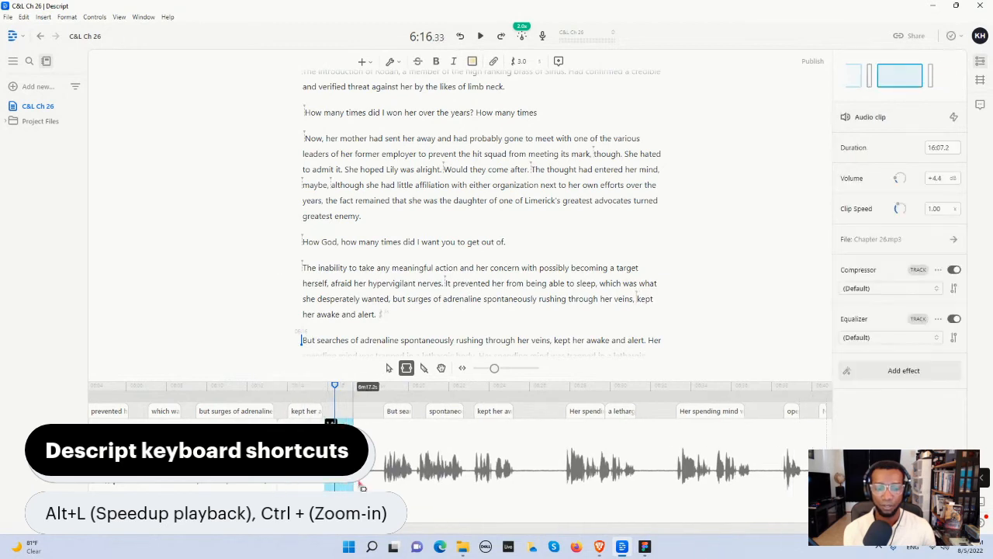
key("Delete")
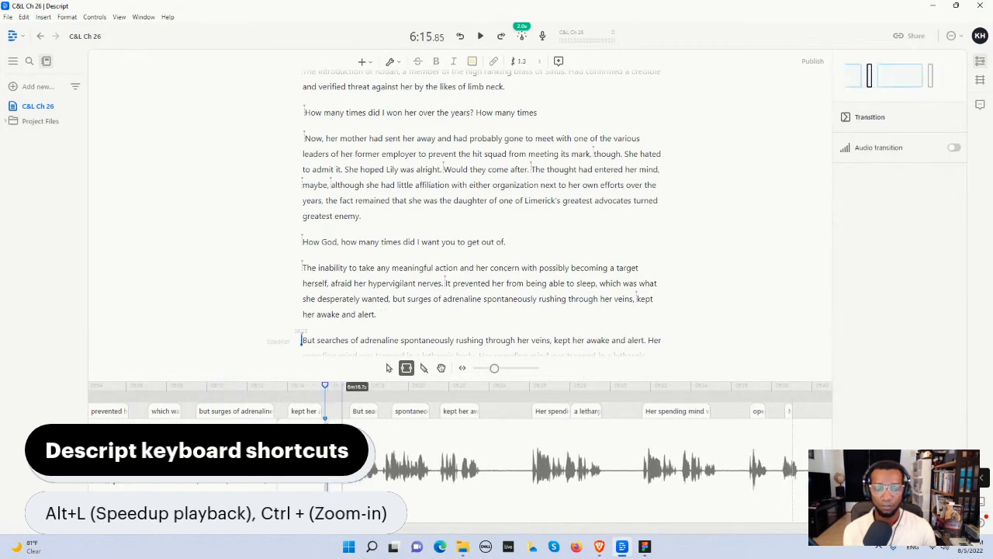
Step: Play on into the repeated take and delete the first take from "but surges of adrenaline" through "kept her awake and alert."
key("space")
key("space")
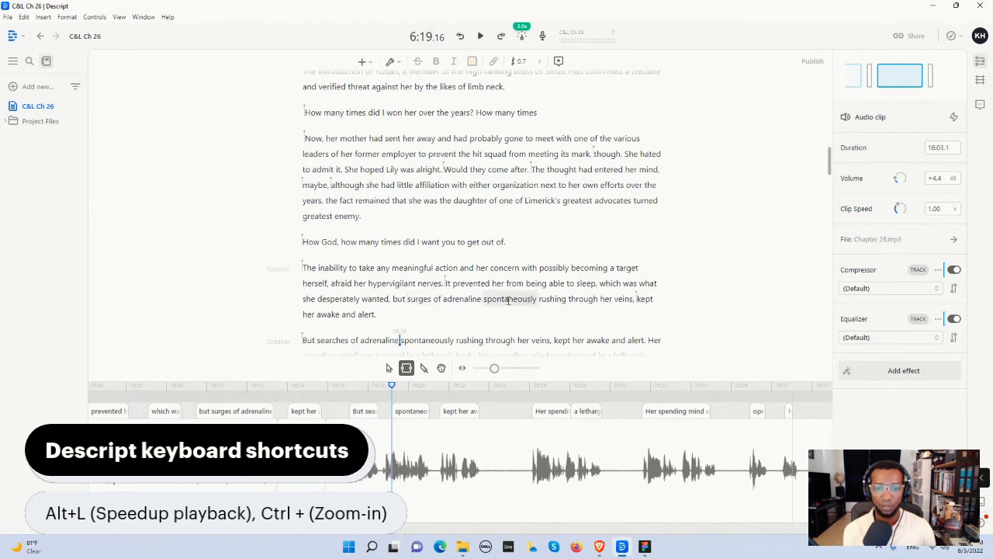
left_click_drag(393, 299, 403, 314)
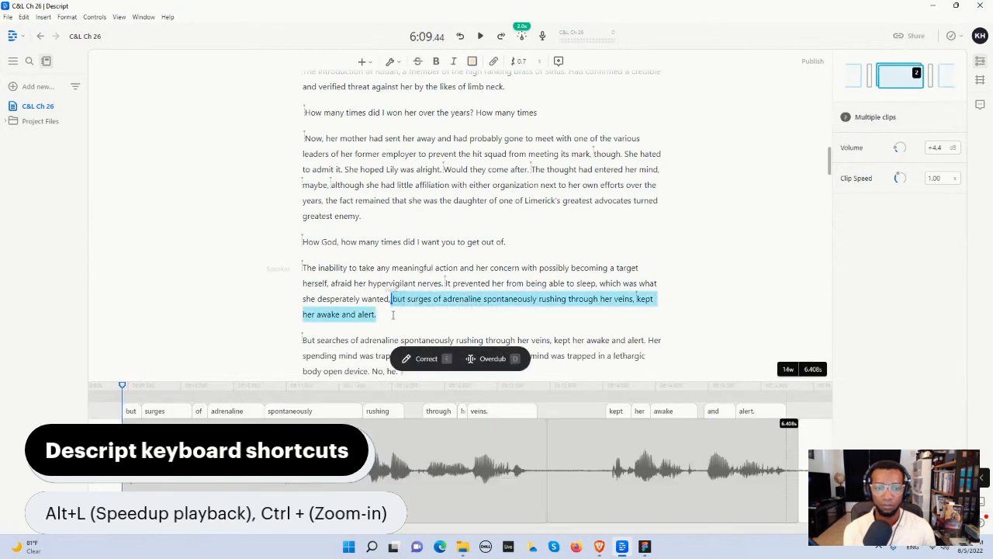
key("BackSpace")
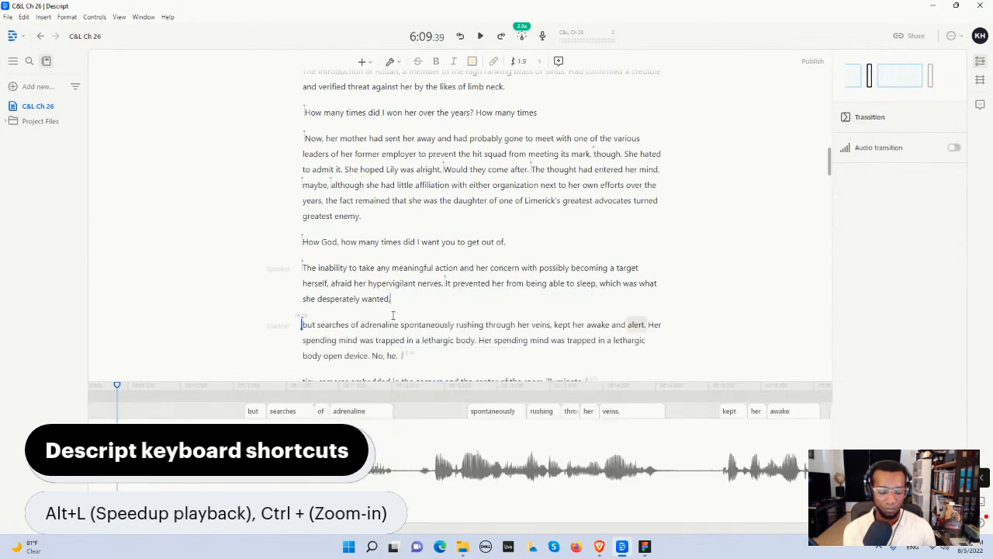
Step: Measure the silence between "desperately wanted," and "but searches" around the new cut
key("alt+Left")
key("alt+Right")
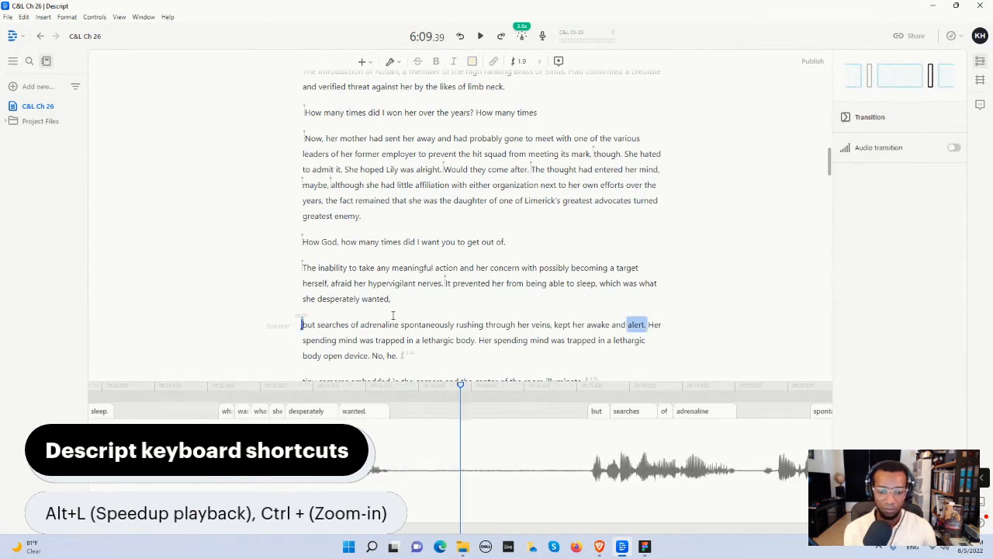
left_click(502, 466)
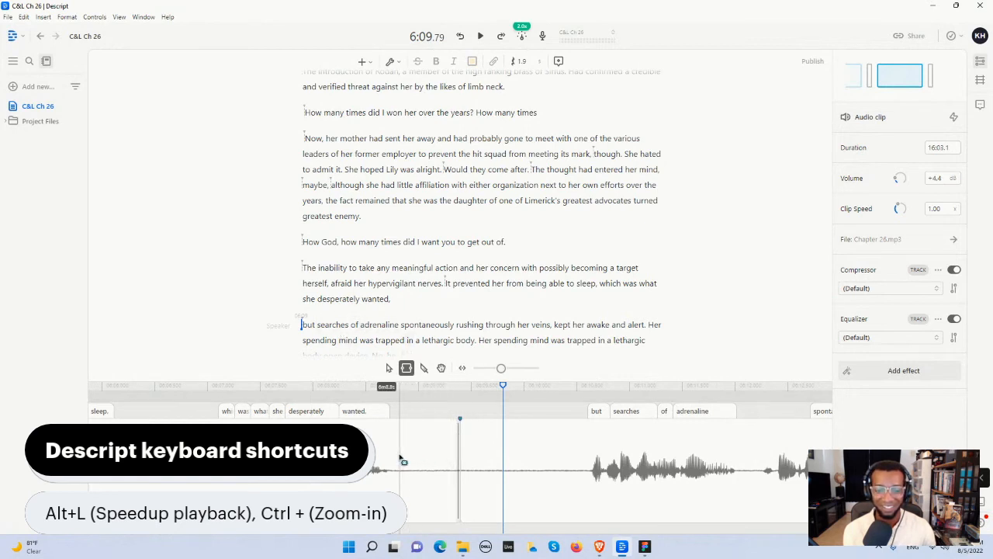
left_click_drag(394, 457, 581, 453)
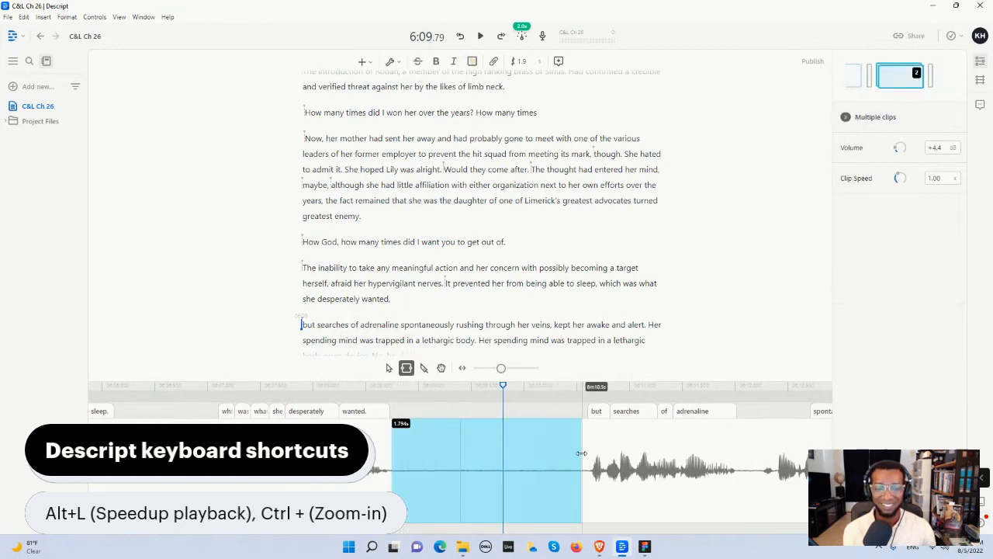
Step: Shorten the pause between "desperately wanted," and "but searches" to about 1.3 s at the cut and measure the silence again
left_click(620, 484)
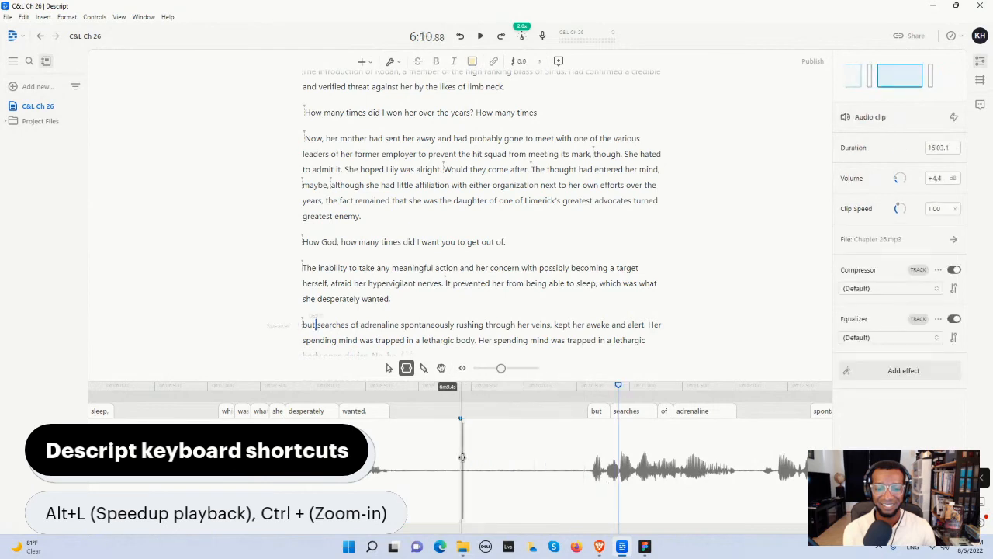
left_click(462, 457)
left_click_drag(472, 456, 519, 456)
left_click_drag(447, 462, 580, 463)
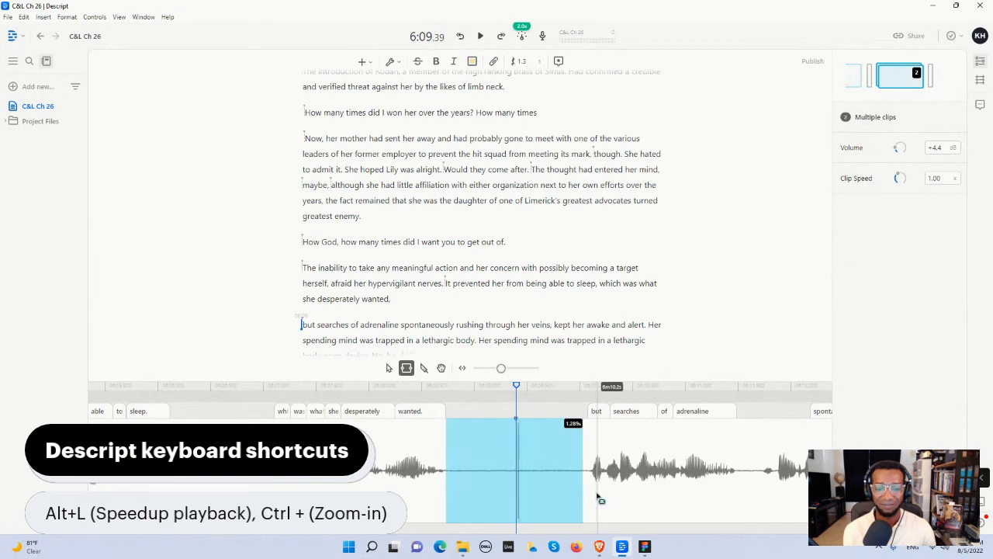
Step: Fine-tune the cut before "but searches" and replay from just before it through "kept her awake and alert."
left_click(559, 490)
left_click(521, 481)
mouse_move(521, 481)
left_mouse_down()
mouse_move(537, 481)
mouse_move(520, 485)
left_mouse_up()
left_click(435, 487)
key("space")
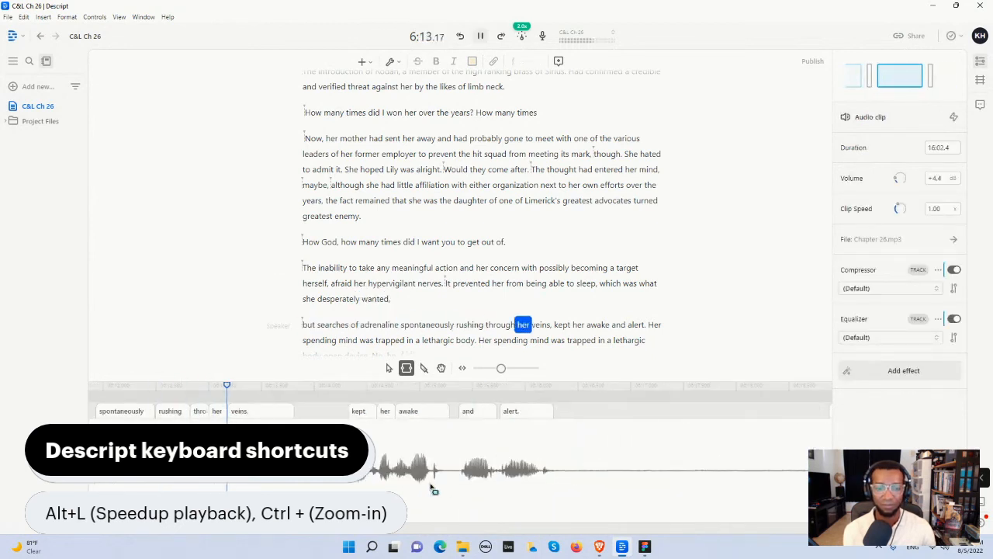
key("space")
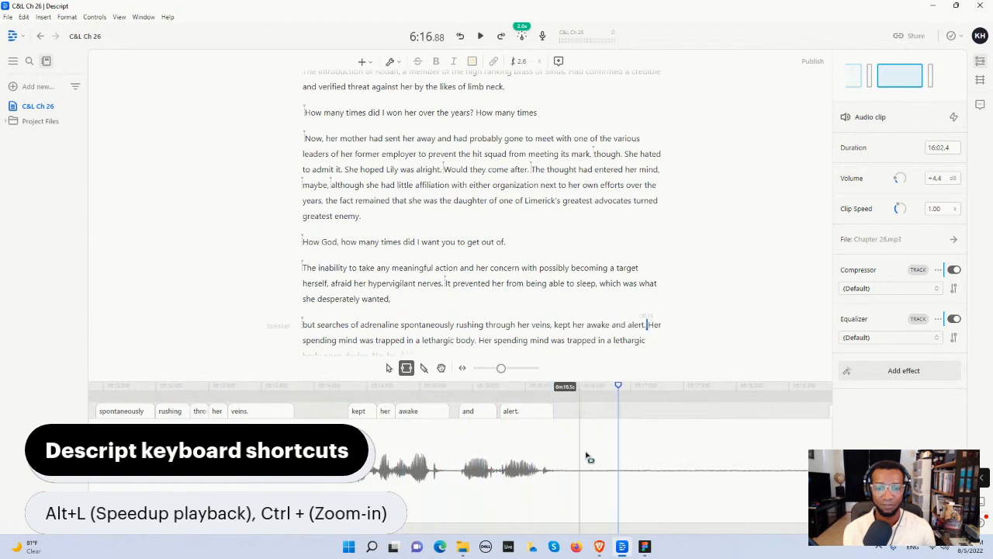
Step: Cut about 1.35 s of silence between "alert." and "Her spending mind" and play on through "lethargic body."
key("ctrl+minus")
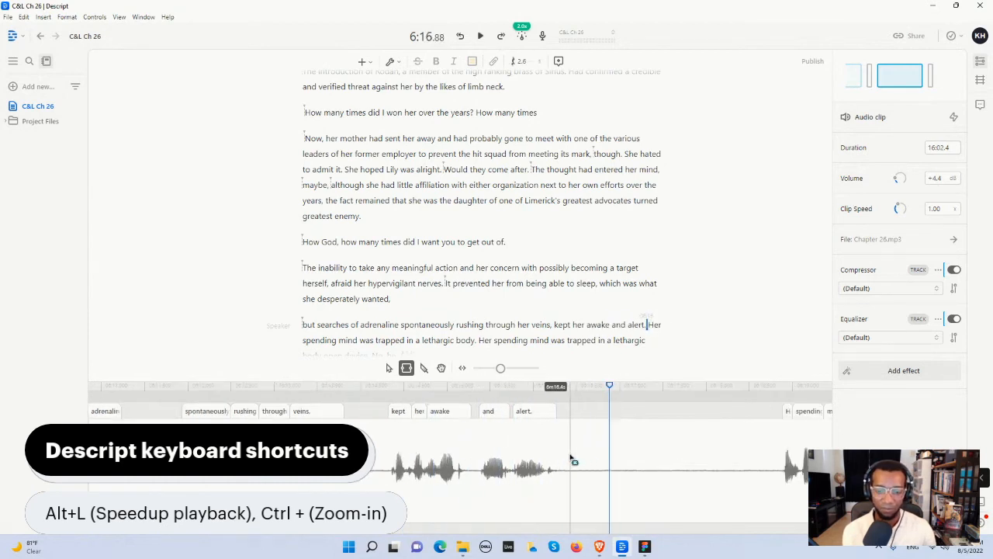
left_click_drag(562, 461, 647, 459)
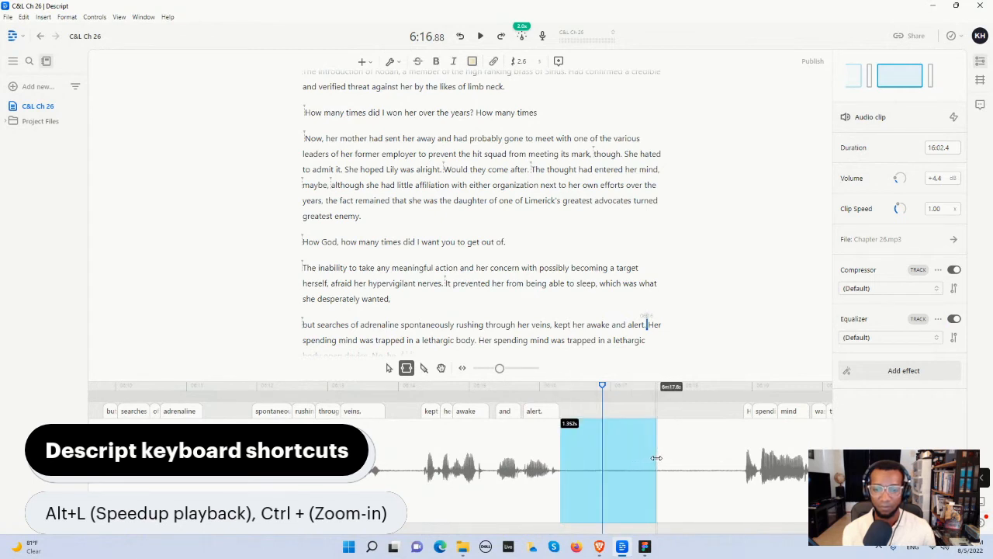
key("Delete")
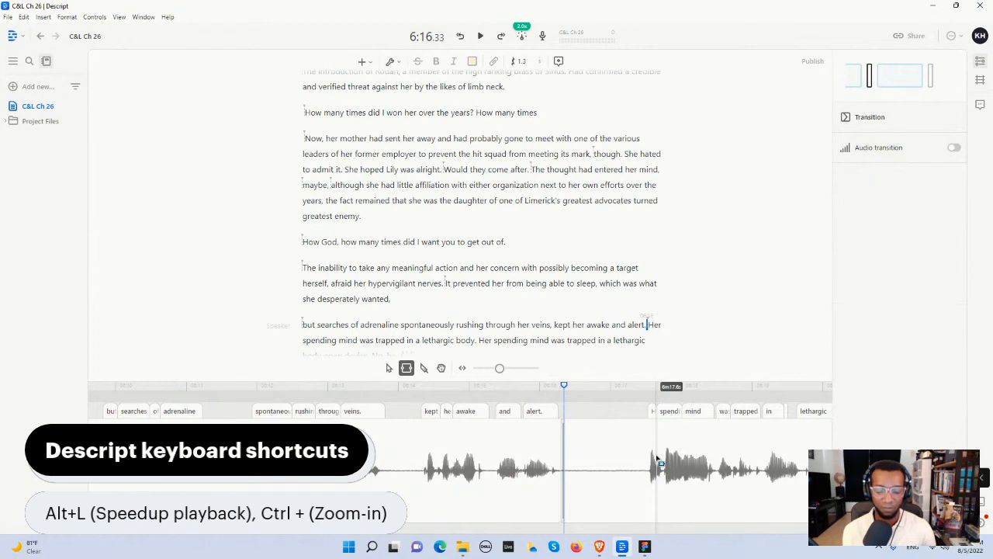
key("space")
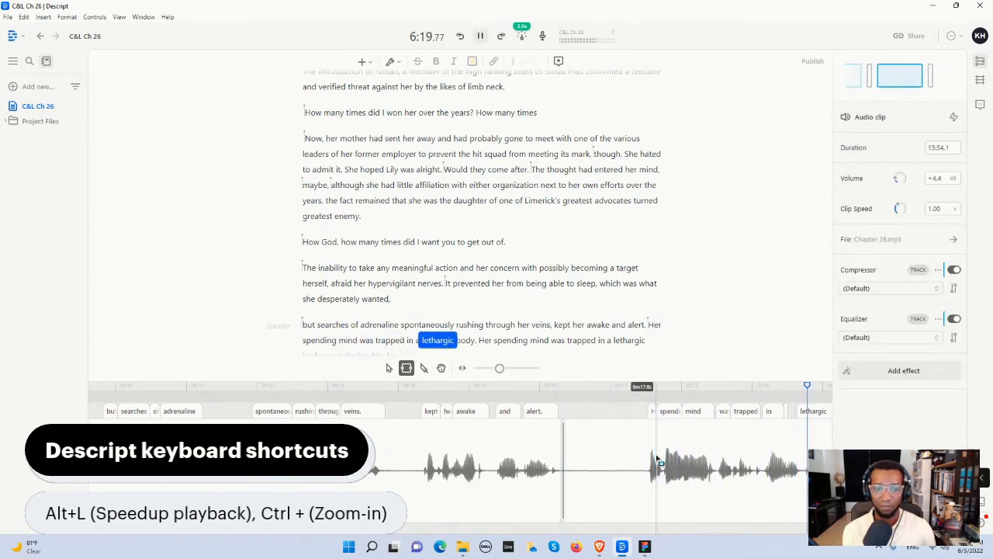
key("space")
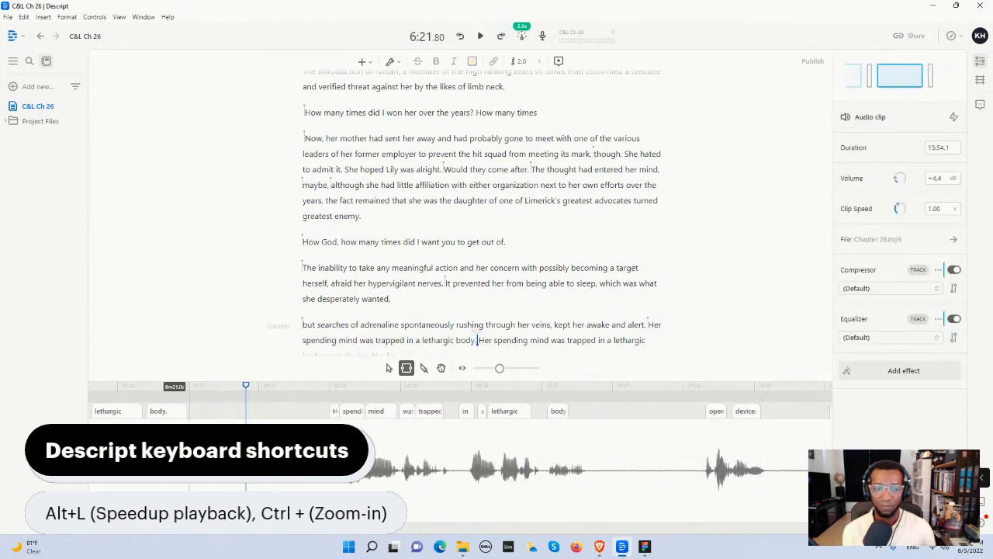
Step: Cut about 1.2 s of silence after the first "lethargic body." and delete the first take of "Her spending mind was trapped in a lethargic body."
left_click_drag(187, 458, 269, 458)
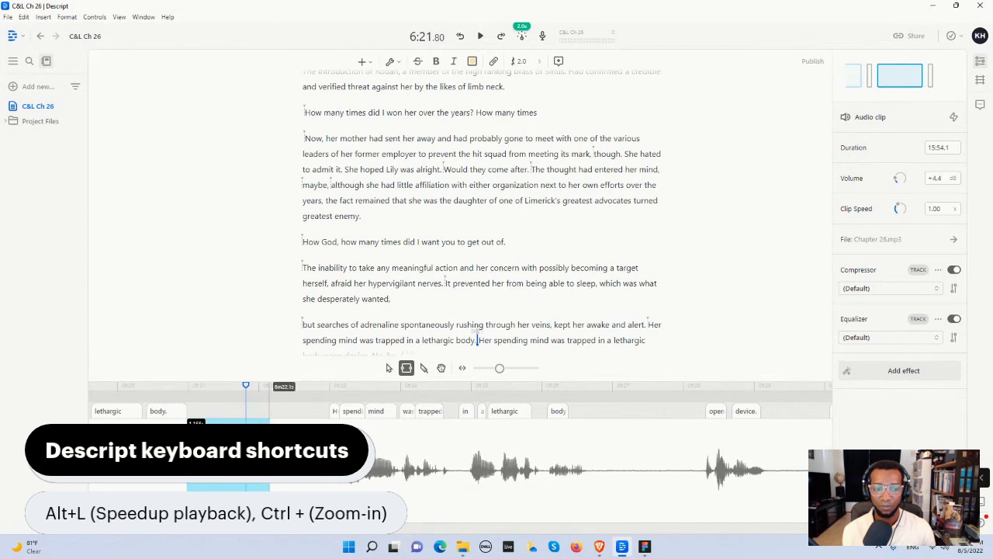
key("Delete")
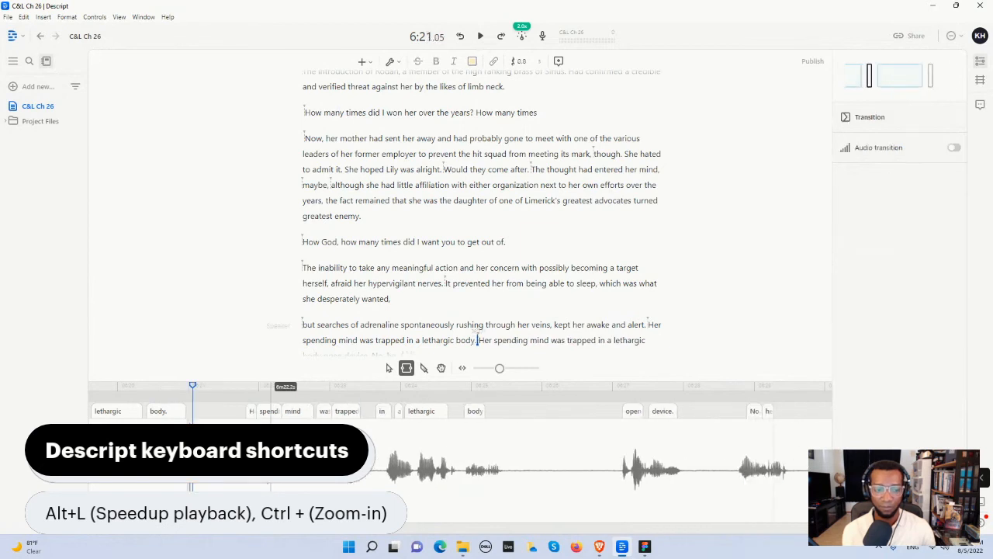
key("space")
key("space")
left_click_drag(648, 326, 478, 342)
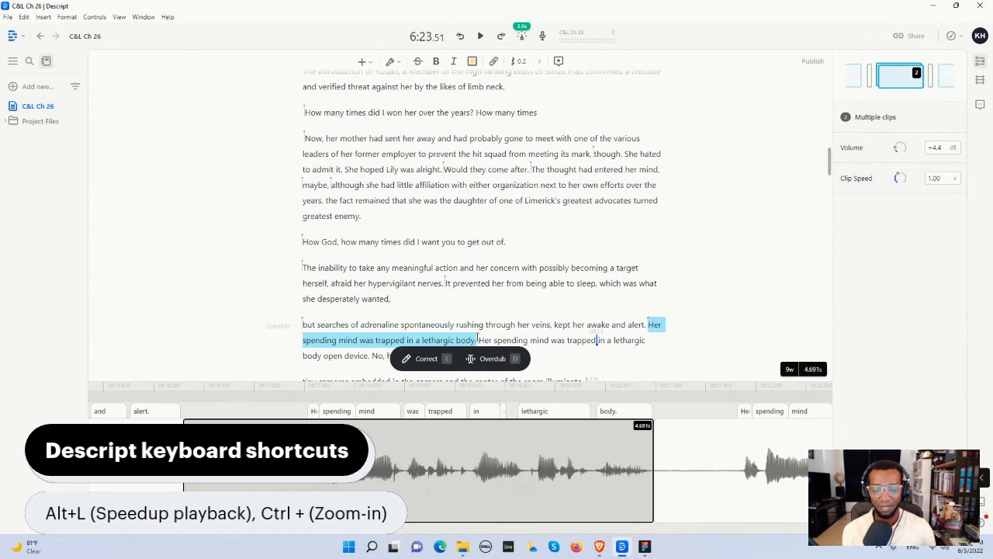
key("BackSpace")
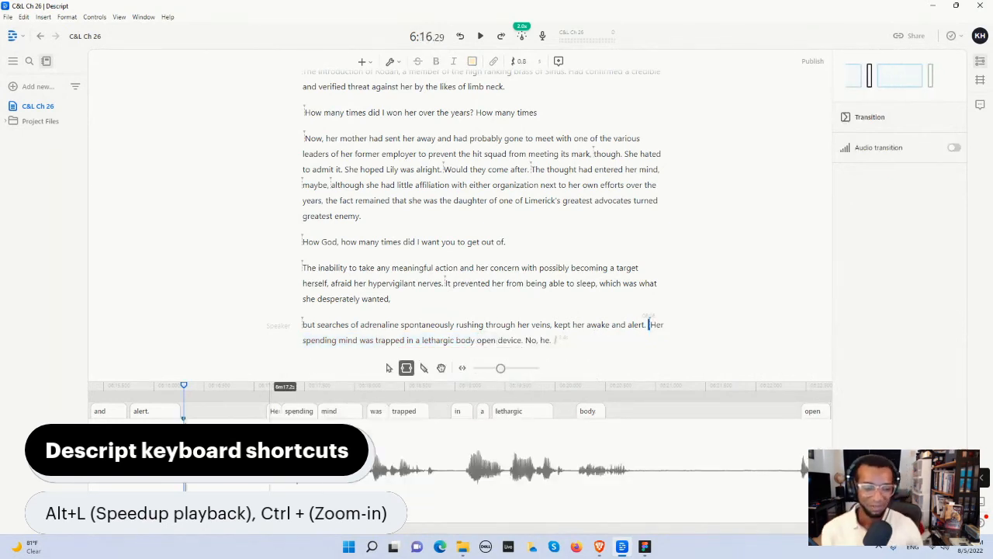
Step: Lengthen the pause between "alert." and "Her spending mind" to about 1.3 s at the cut and replay through "lethargic body."
key("alt+Left")
key("alt+Right")
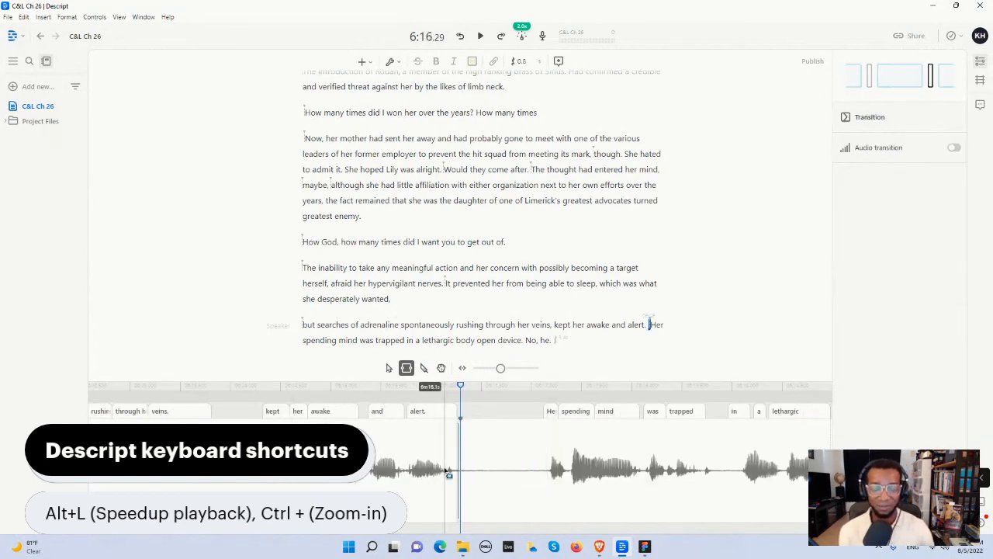
left_click_drag(463, 473, 585, 481)
left_click(611, 494)
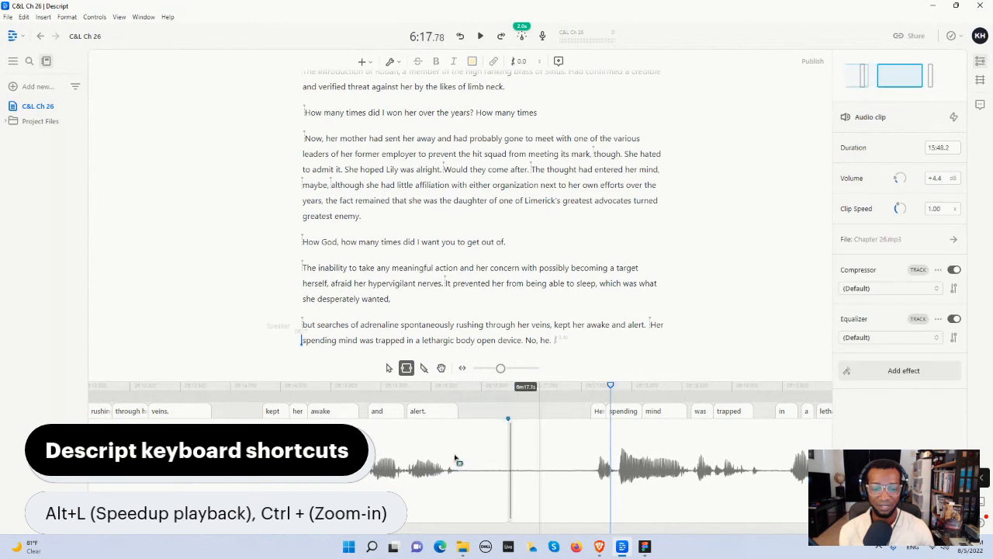
left_click(464, 463)
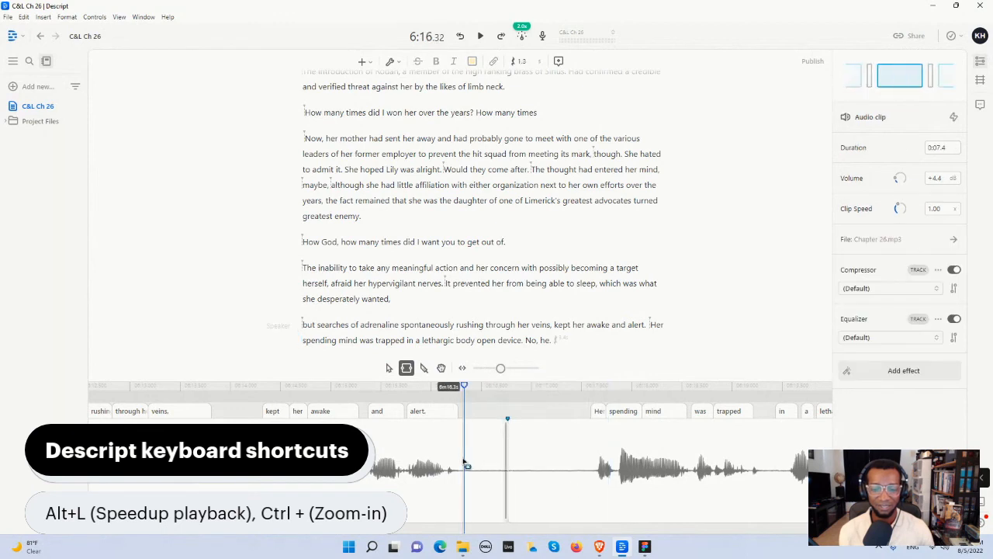
key("space")
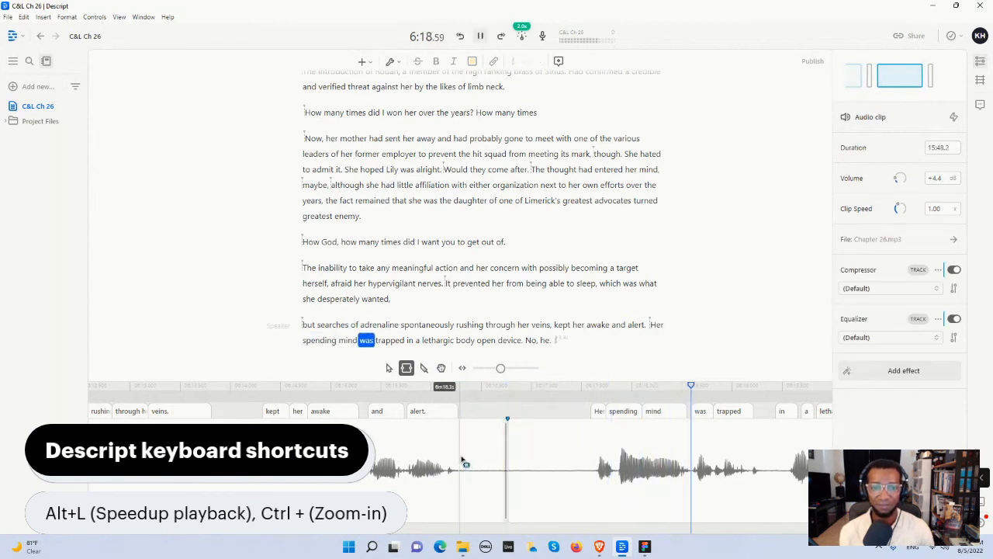
key("space")
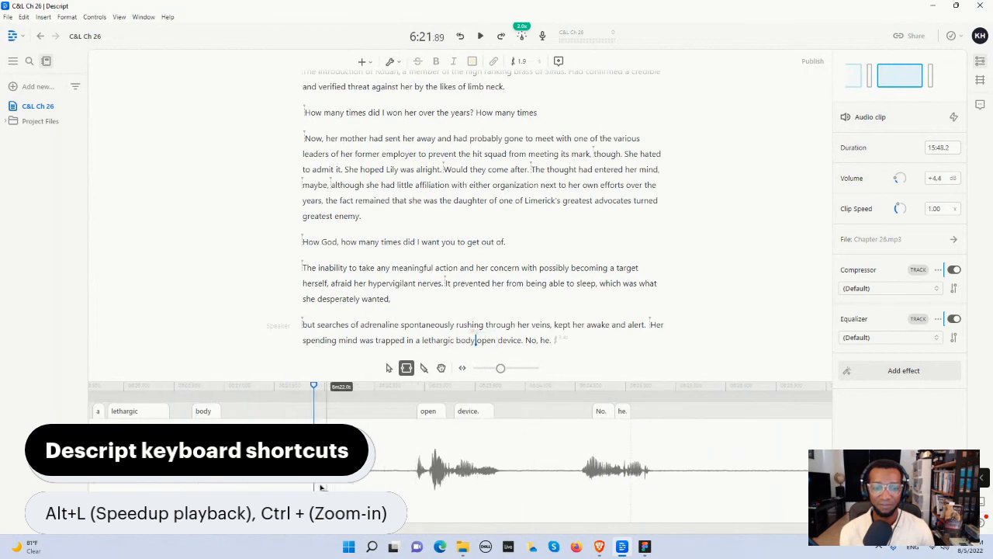
Step: Cut about 0.9 s of silence between "body" and "open device" and play on past "No, he."
left_click_drag(248, 486, 342, 483)
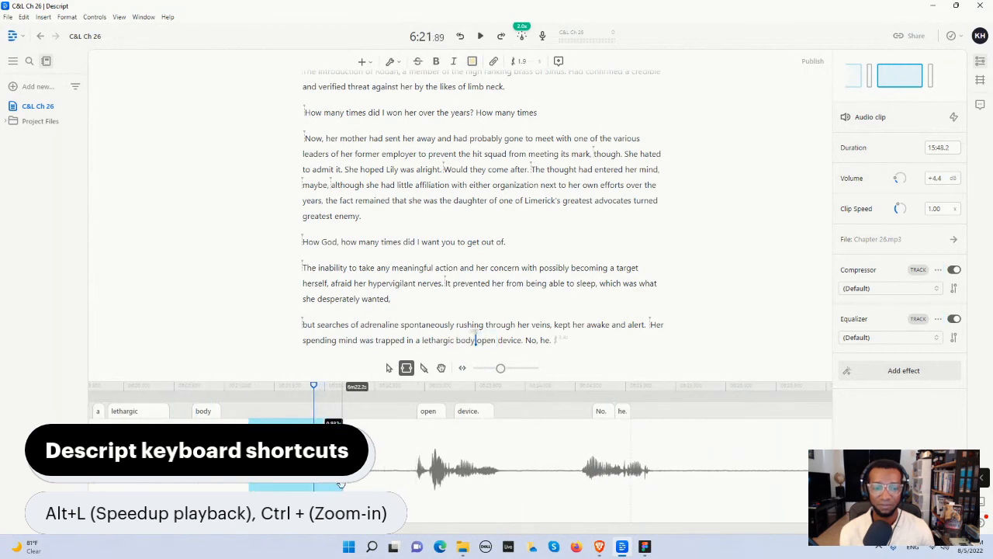
key("Delete")
left_click(342, 487)
key("space")
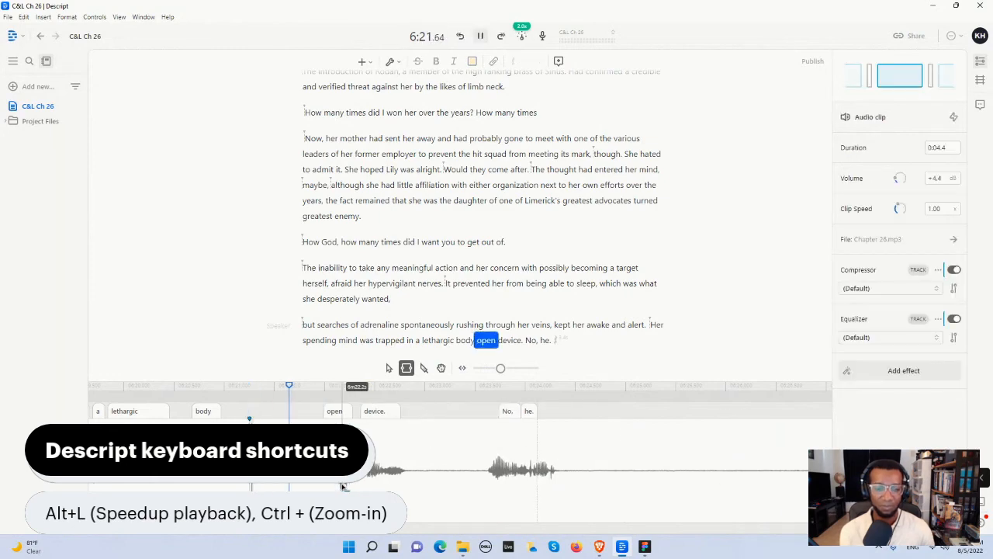
key("space")
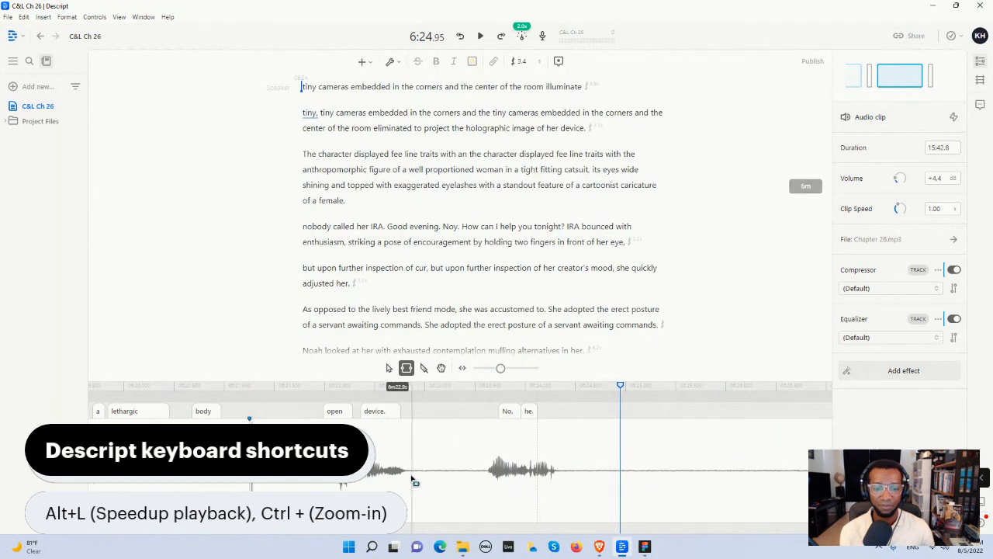
Step: Measure the silence between "device." and "No," and shorten the pause between "he." and "tiny cameras" to about 1.7 s
left_click_drag(410, 475, 452, 475)
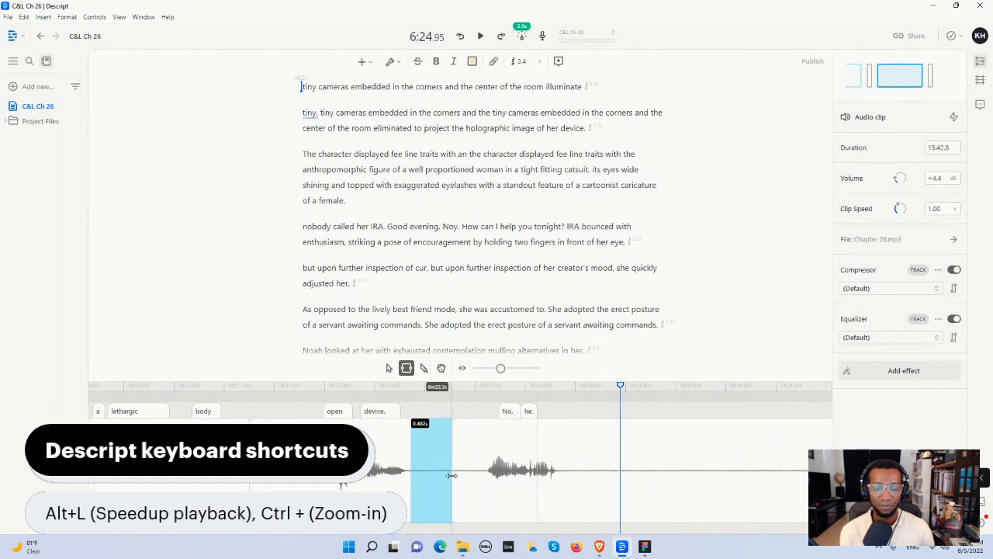
left_click(566, 477)
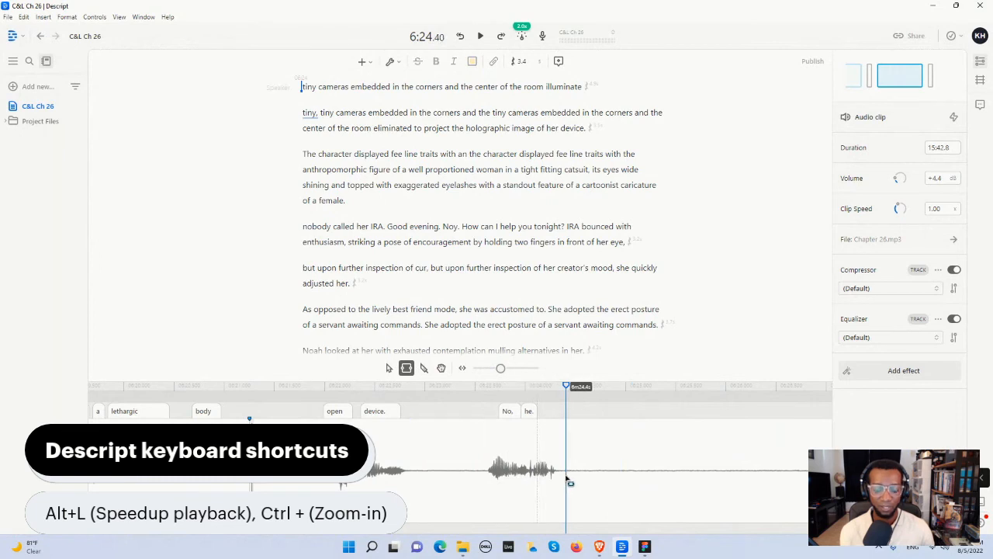
key("ctrl+minus")
key("ctrl+minus")
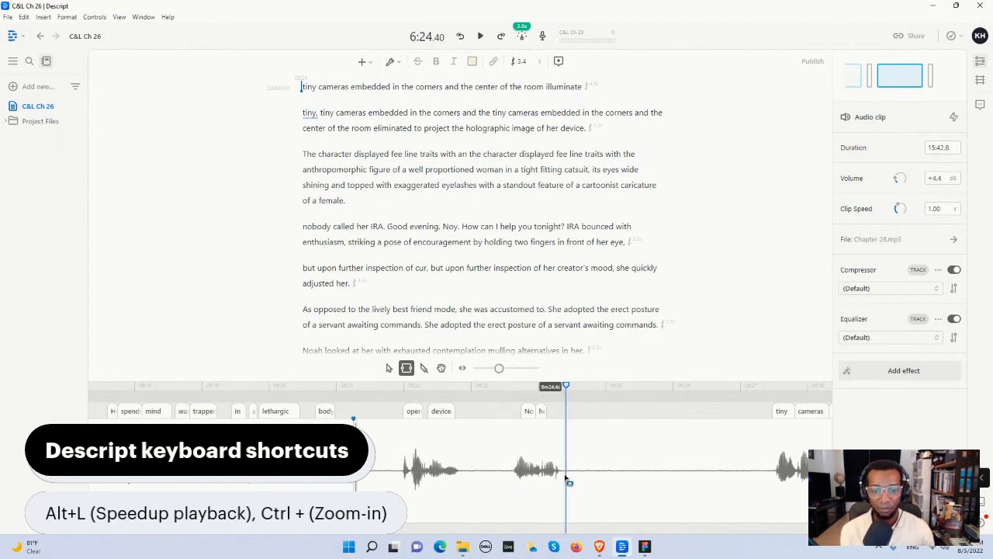
left_click_drag(569, 481, 676, 471)
key("Delete")
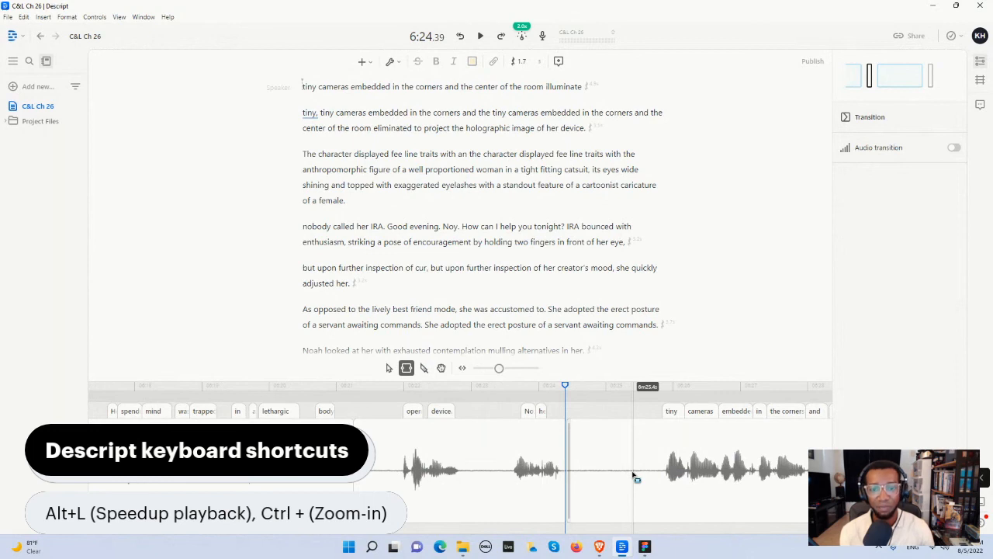
Step: Play through the first "tiny cameras" take and cut about 4 s of silence and noise after "illuminate"
left_click(634, 475)
key("space")
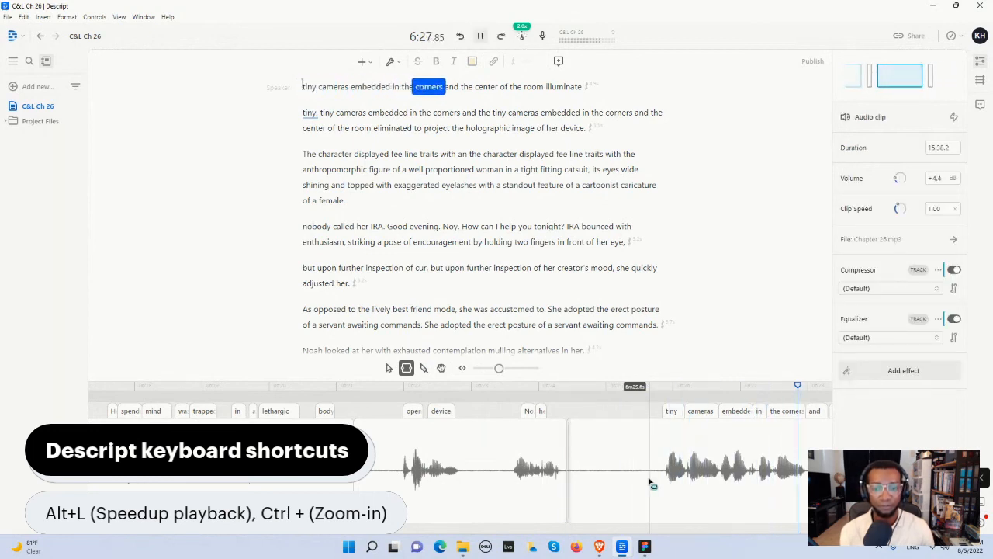
key("space")
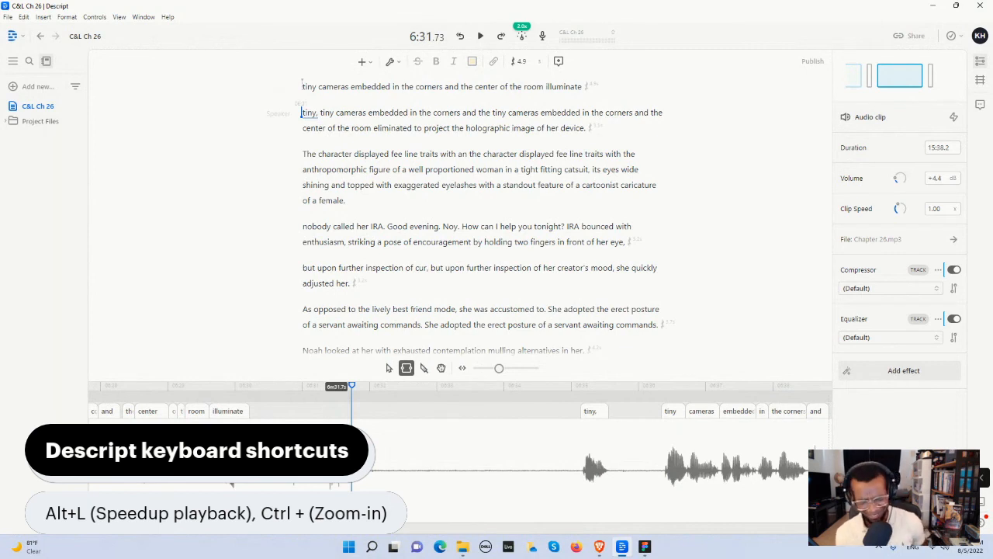
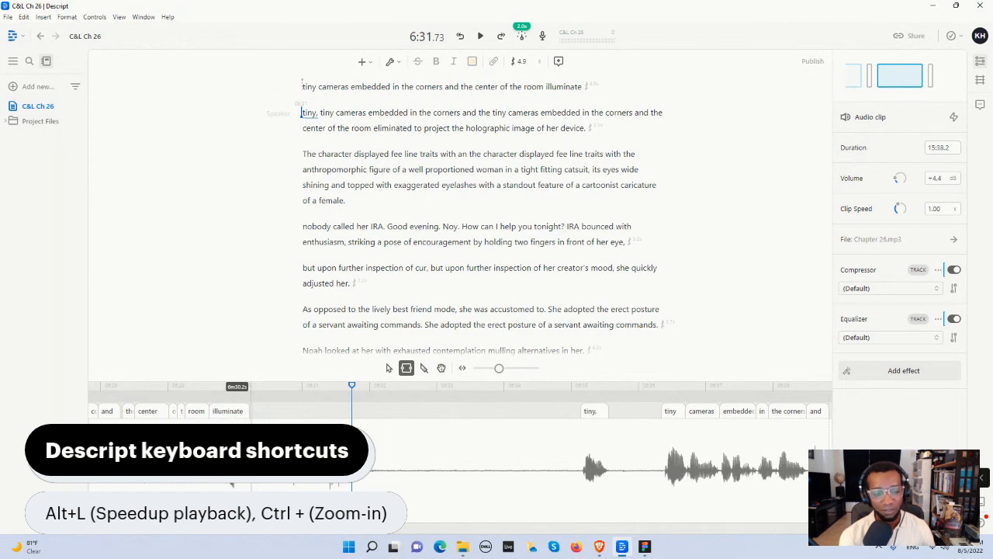
left_click_drag(250, 486, 521, 499)
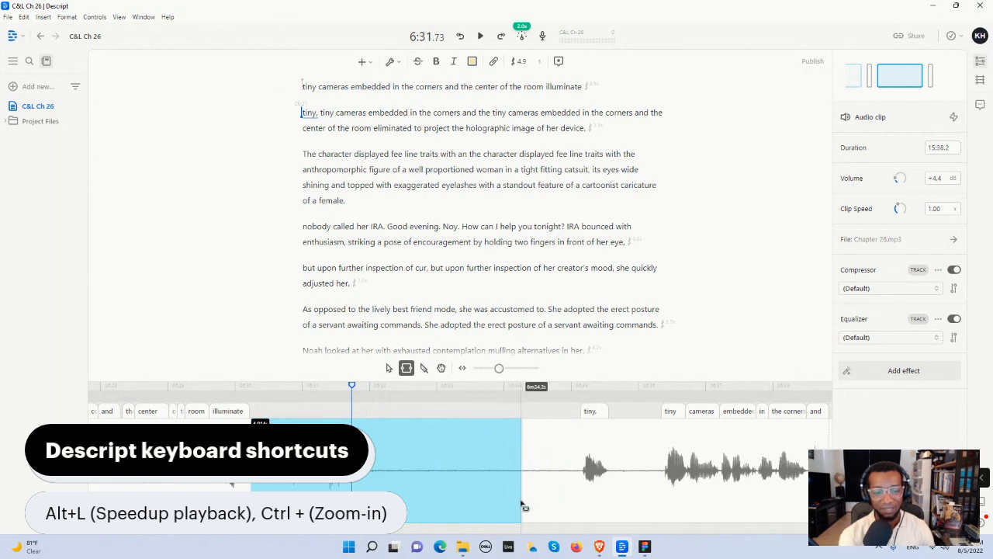
key("Delete")
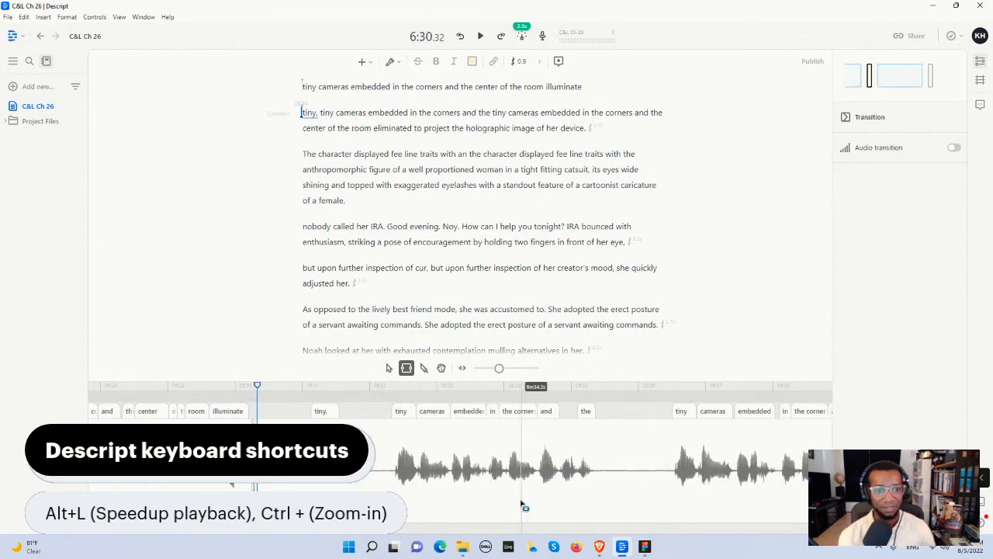
Step: Delete the first take from "tiny cameras embedded in the corners" through "the center of the room illuminate" in the script
scroll(350, 163, "up", 3)
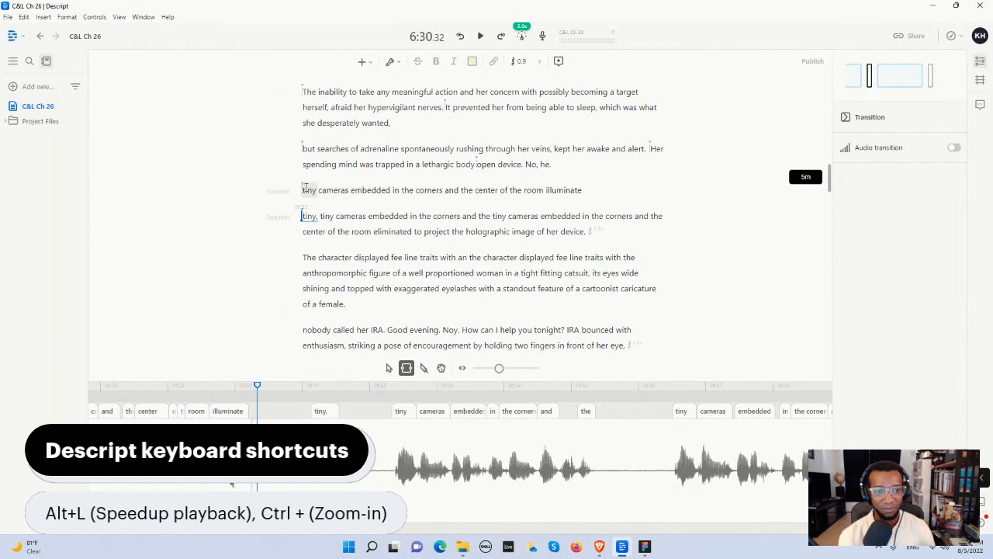
left_click_drag(302, 187, 587, 182)
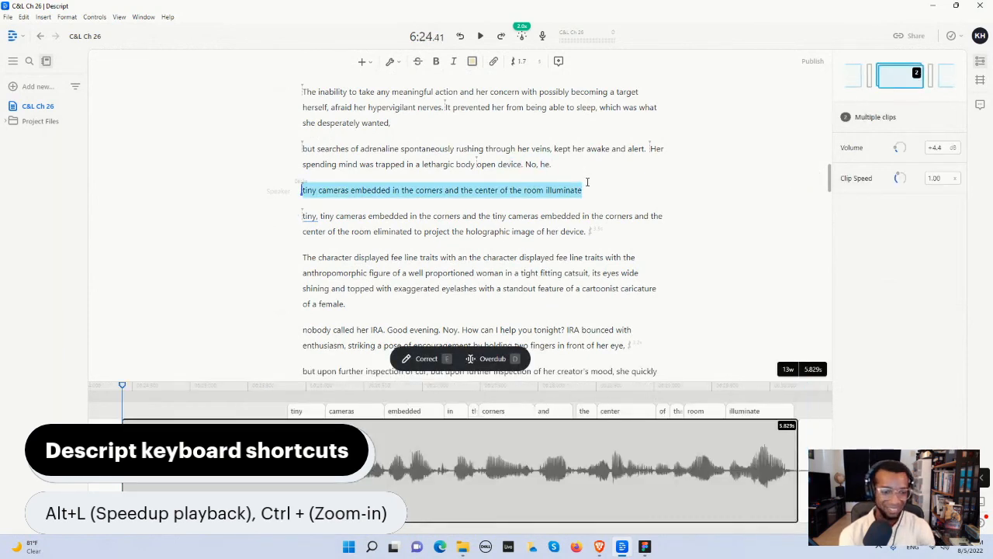
key("BackSpace")
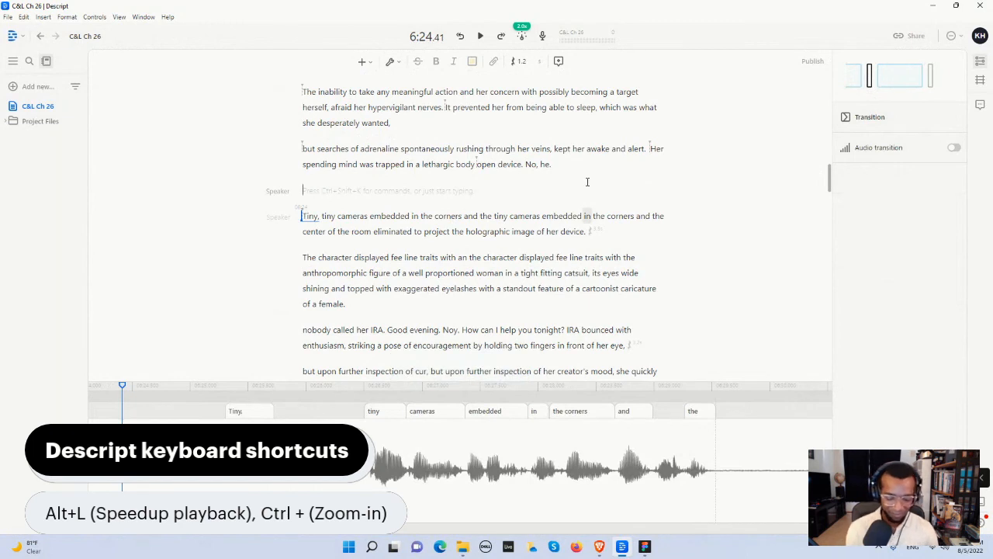
key("BackSpace")
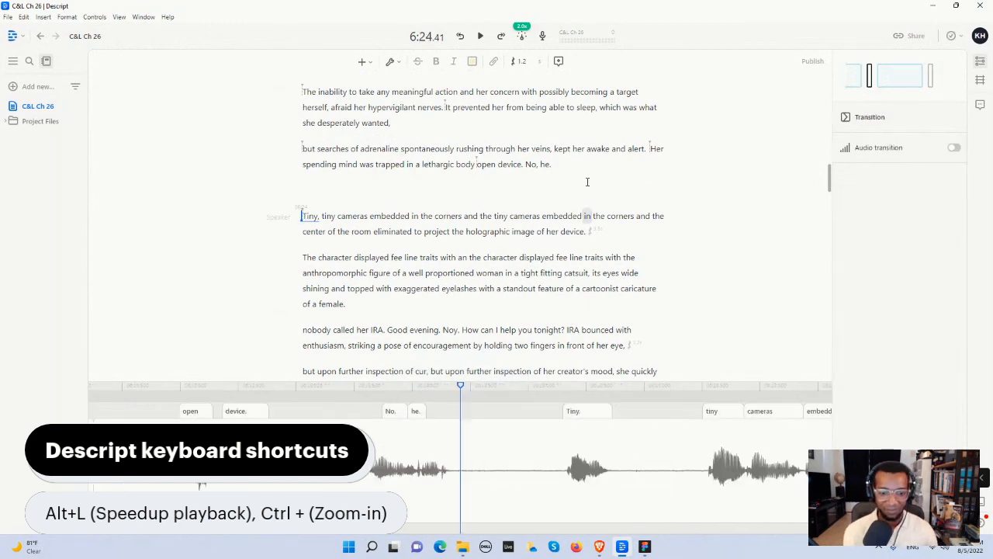
Step: Adjust the cut between "No, he." and "Tiny" to a pause of about 1.6 s, replay across it and skip back before "No"
left_click_drag(461, 470, 533, 478)
left_click_drag(460, 473, 640, 475)
left_click(654, 492)
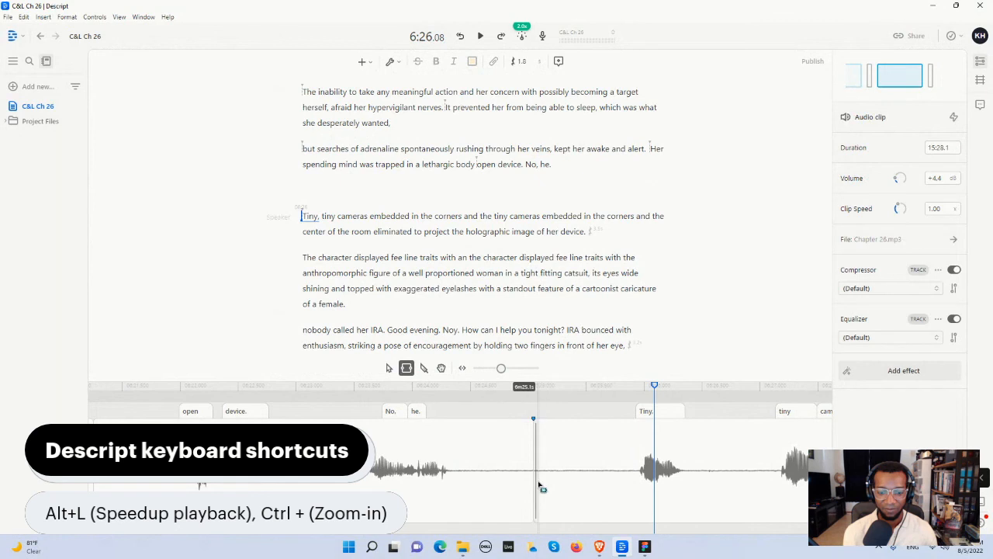
left_click_drag(535, 486, 557, 484)
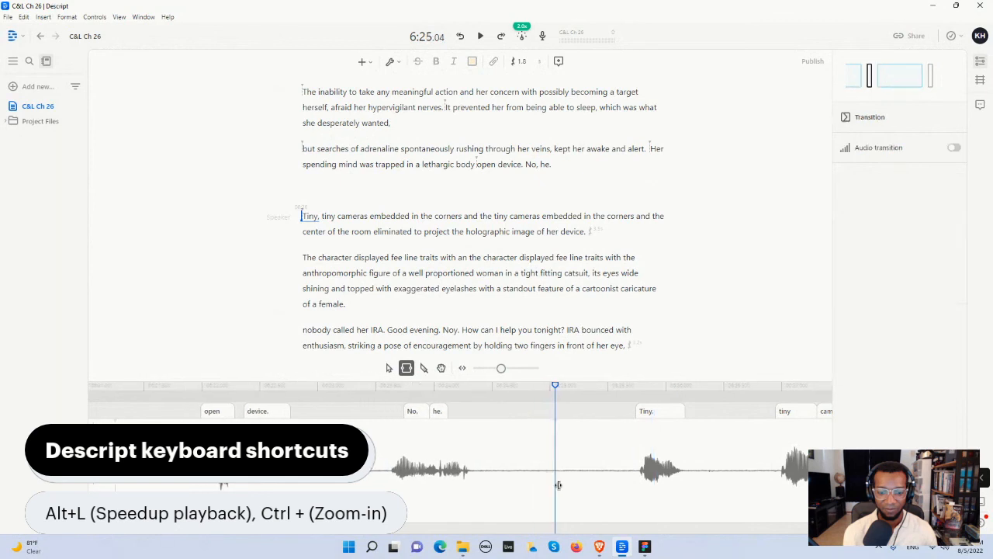
left_click(494, 487)
key("space")
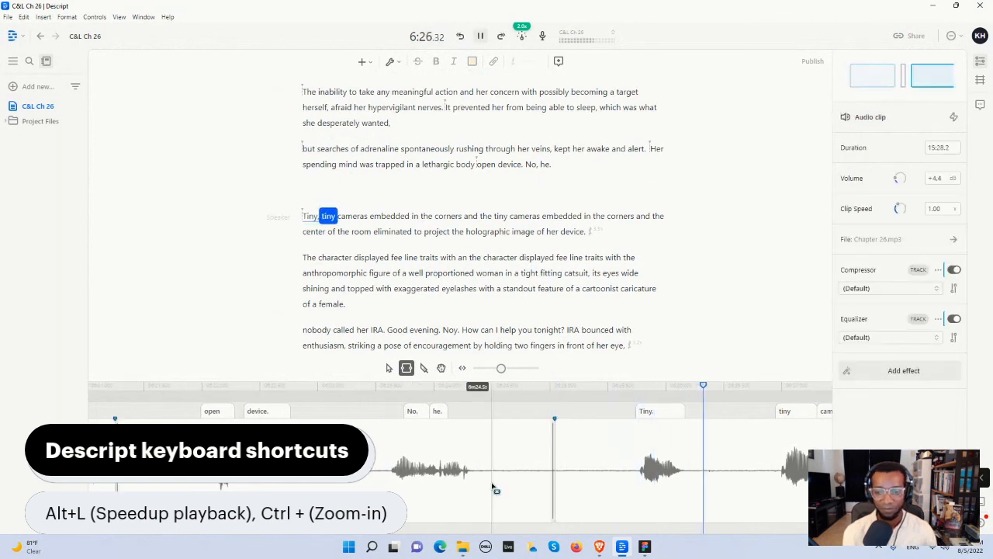
key("space")
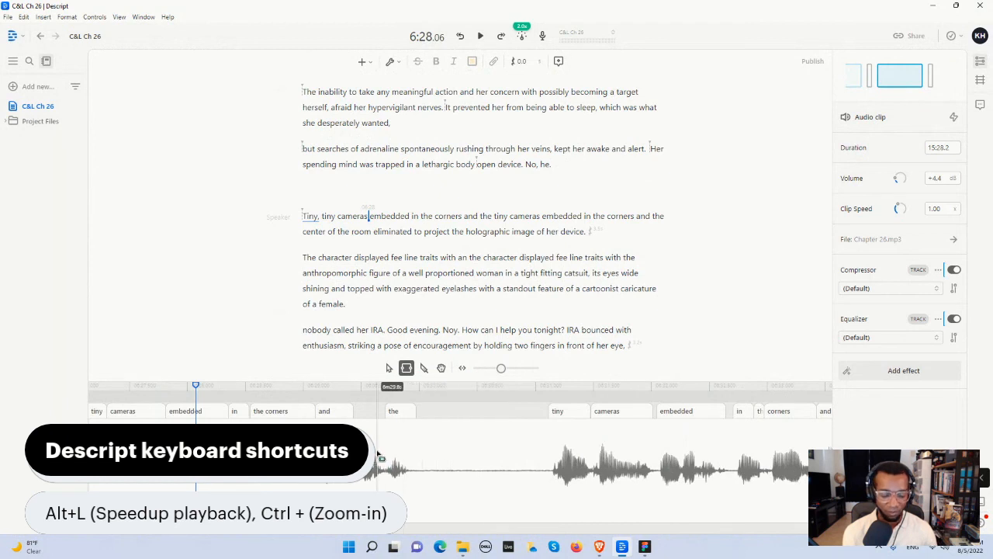
key("alt+comma")
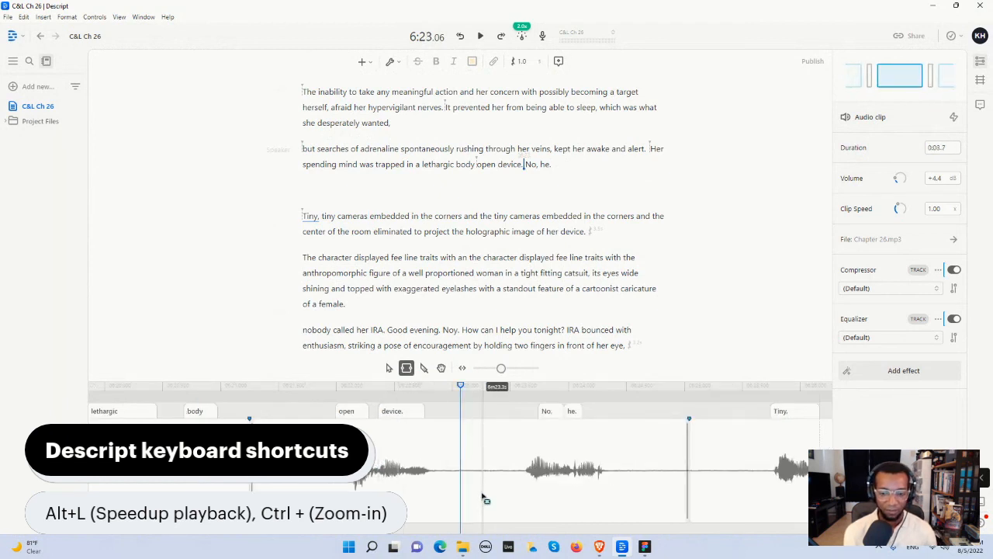
Step: Play across the pause after "No, he." and cut the stray first "Tiny," and its silence before "tiny cameras", measuring the remaining gap
key("space")
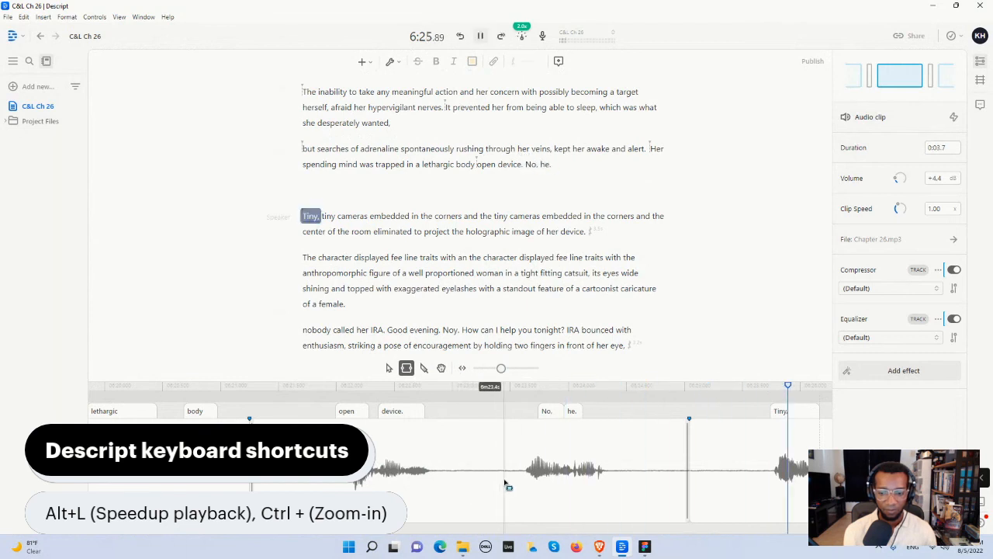
key("space")
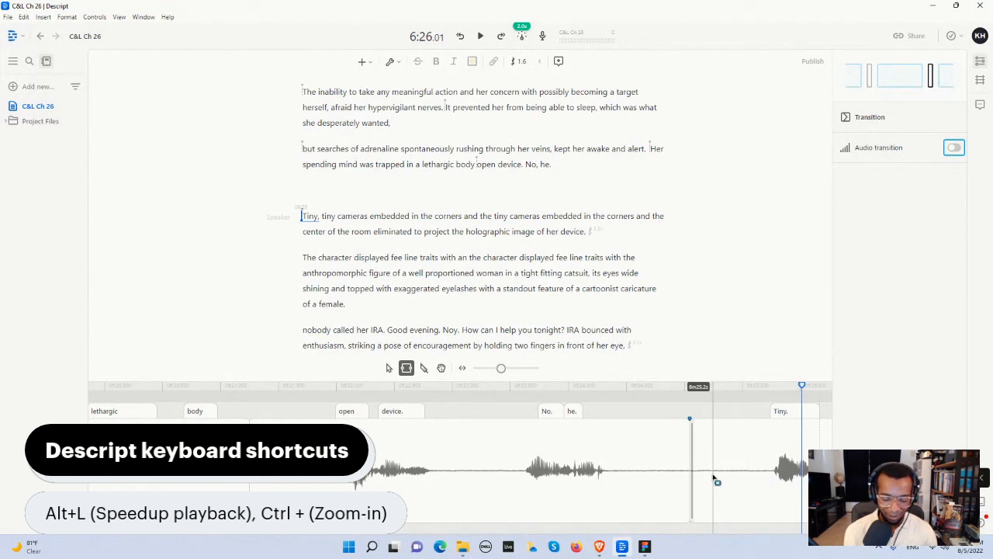
scroll(714, 477, "down", 4)
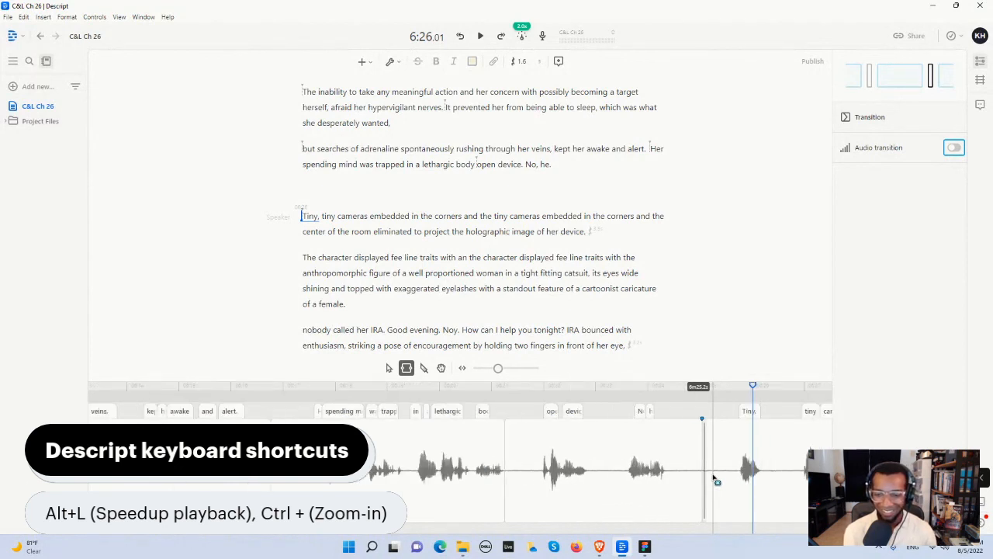
left_click_drag(705, 476, 800, 487)
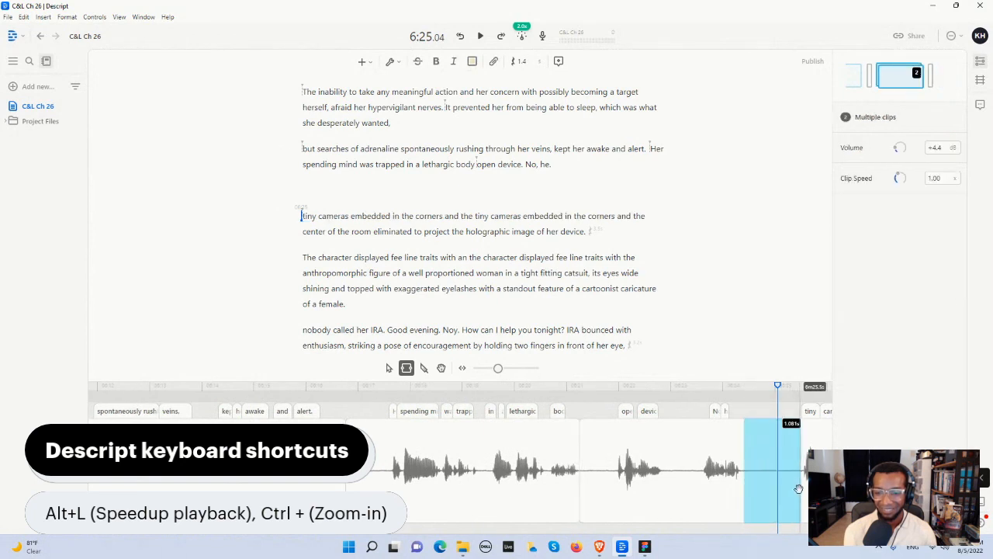
left_click(805, 502)
left_click(745, 494)
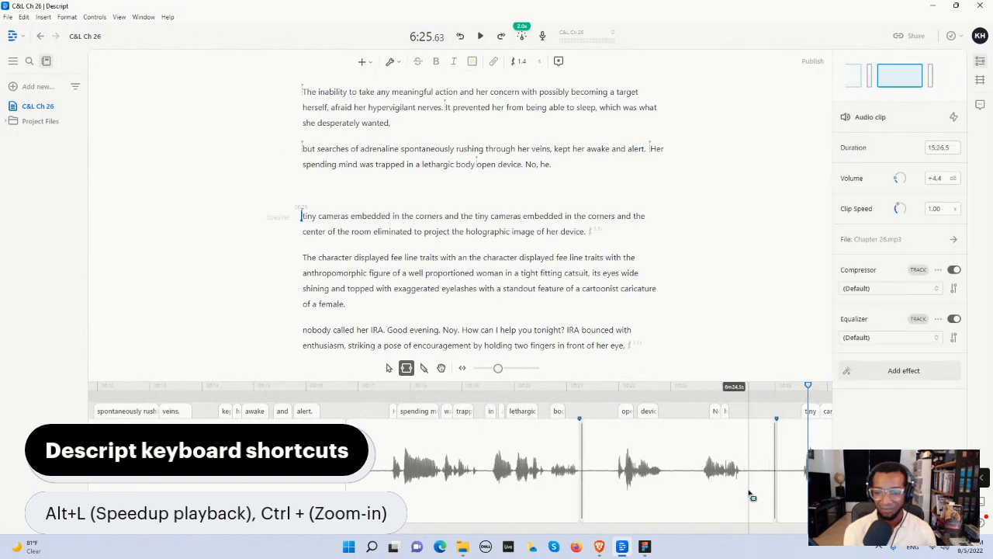
Step: Play the "tiny cameras" sentence and delete its repeated first take, "tiny cameras embedded in the corners and the", from the script
key("space")
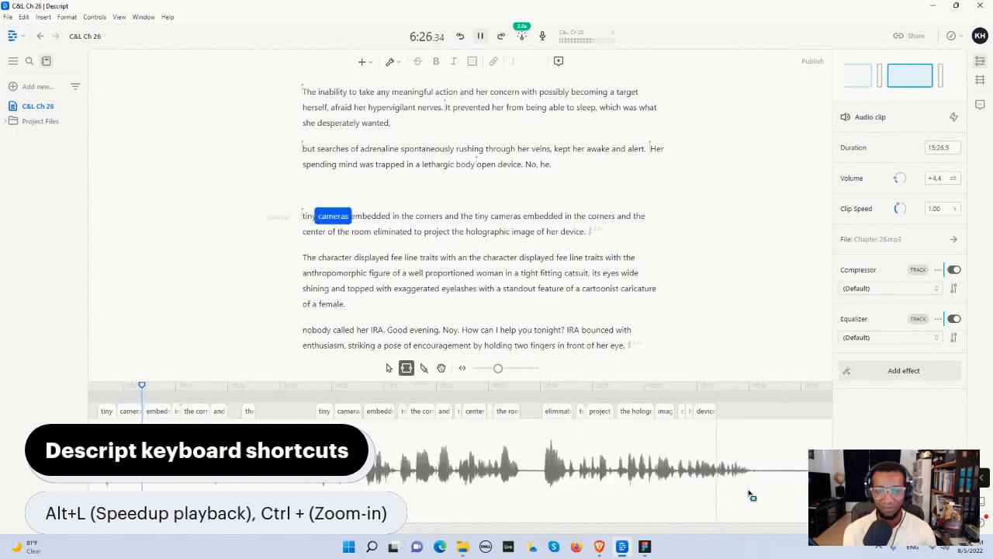
left_click(475, 216)
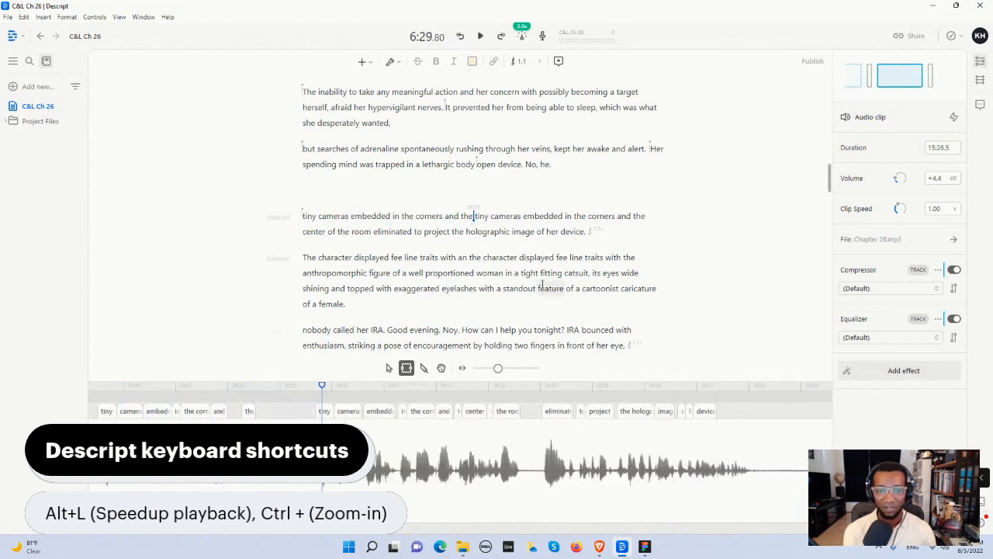
left_click_drag(475, 216, 302, 208)
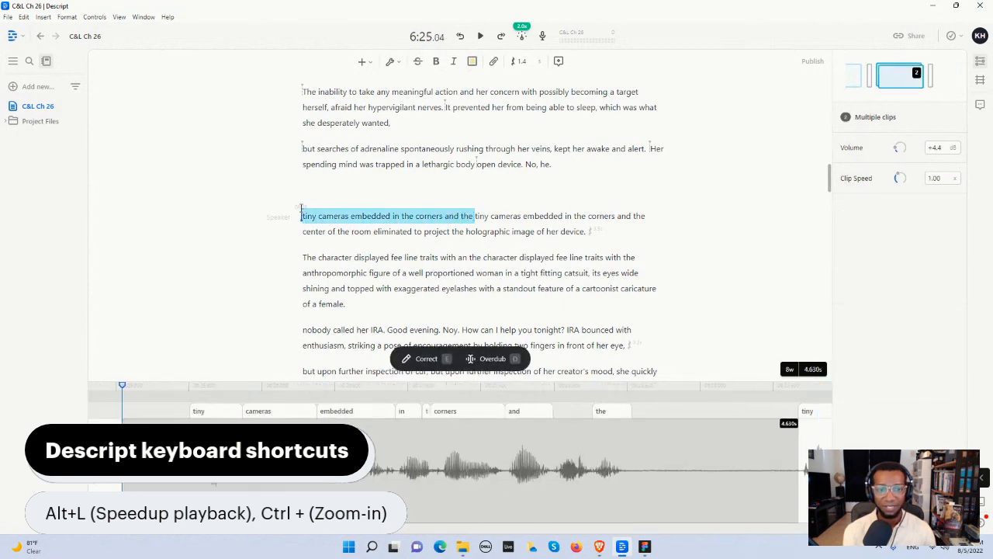
key("BackSpace")
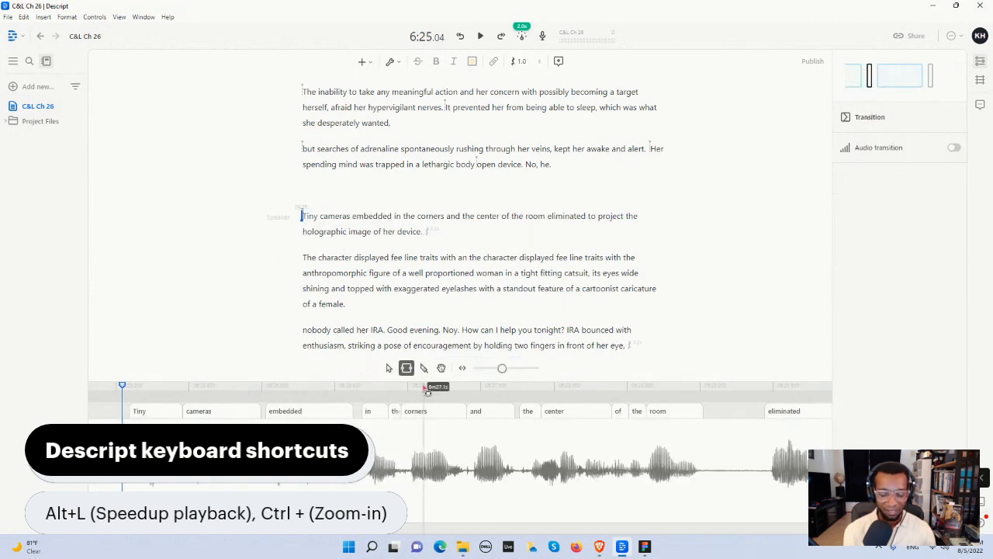
scroll(426, 391, "down", 3)
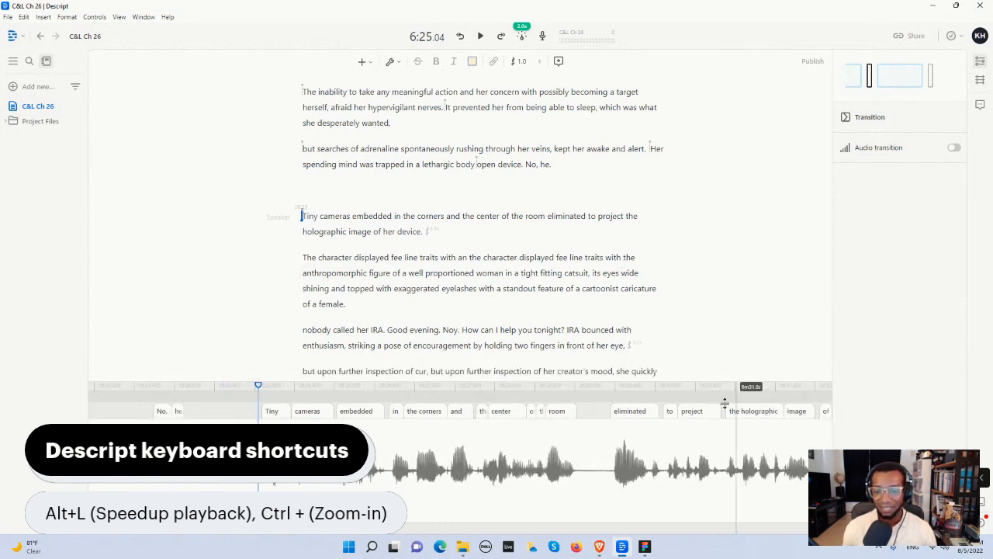
Step: Switch to the Brave browser and bring up the studio.restream.io screen-sharing bar
left_click(600, 547)
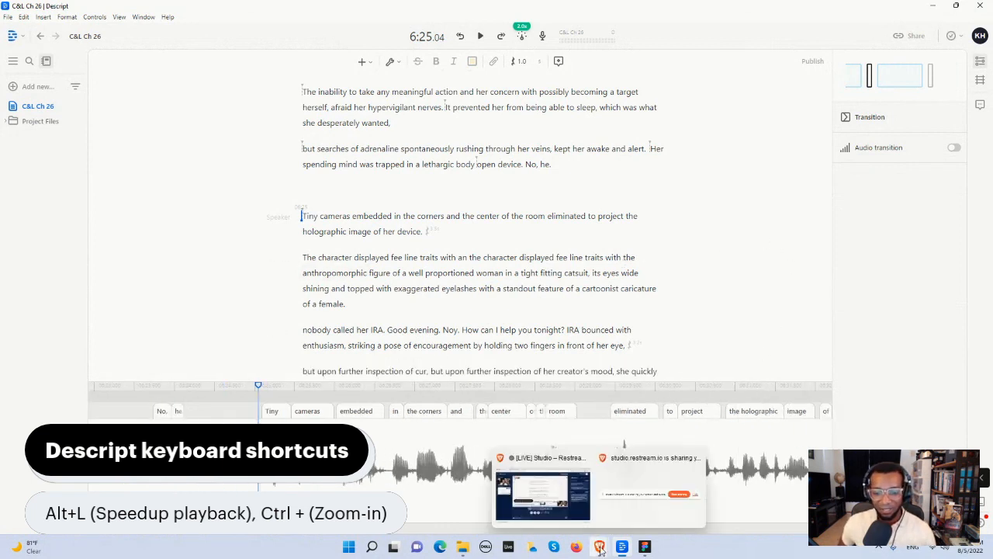
left_click(672, 501)
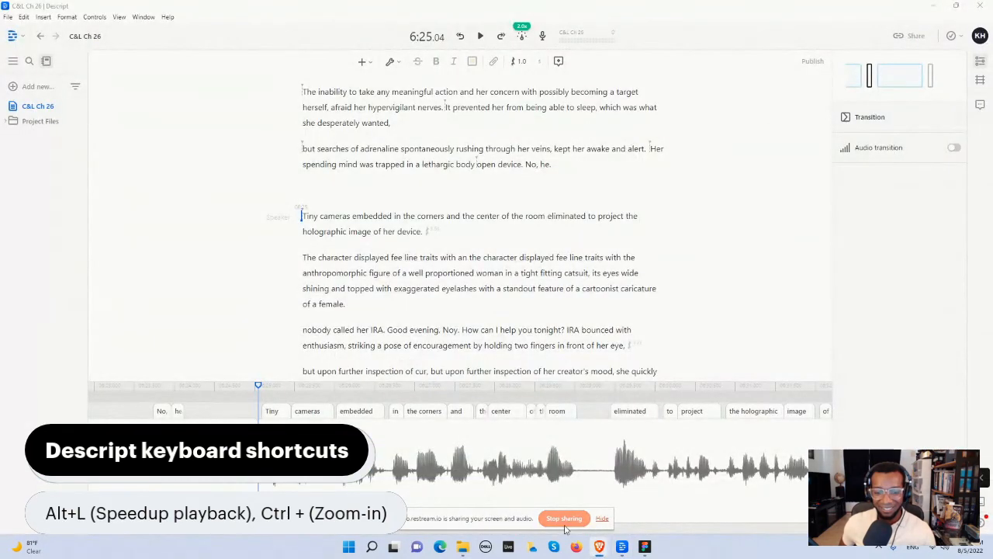